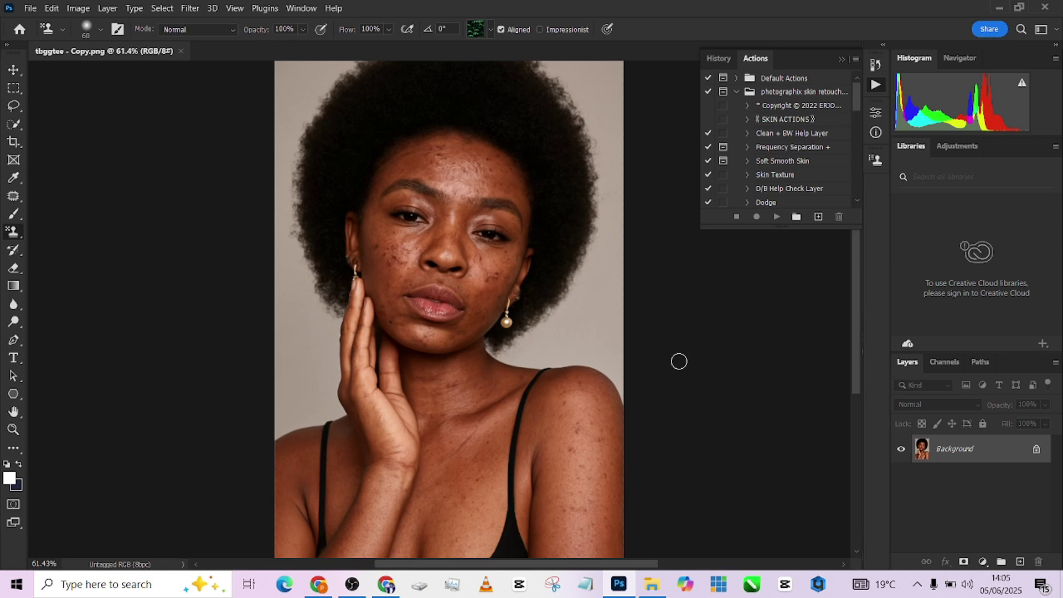
# Run the Clean + BW Help Layer action to add a clean layer and a Black & White check layer
pyautogui.scroll(3, 486, 372)
pyautogui.scroll(1, 487, 376)
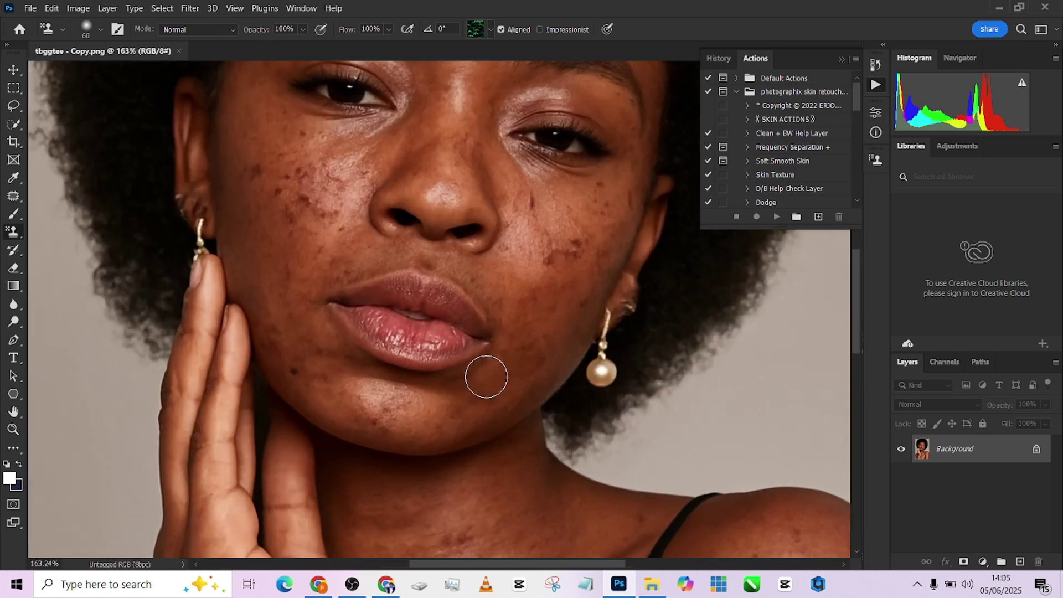
pyautogui.scroll(2, 448, 487)
pyautogui.scroll(-5, 452, 254)
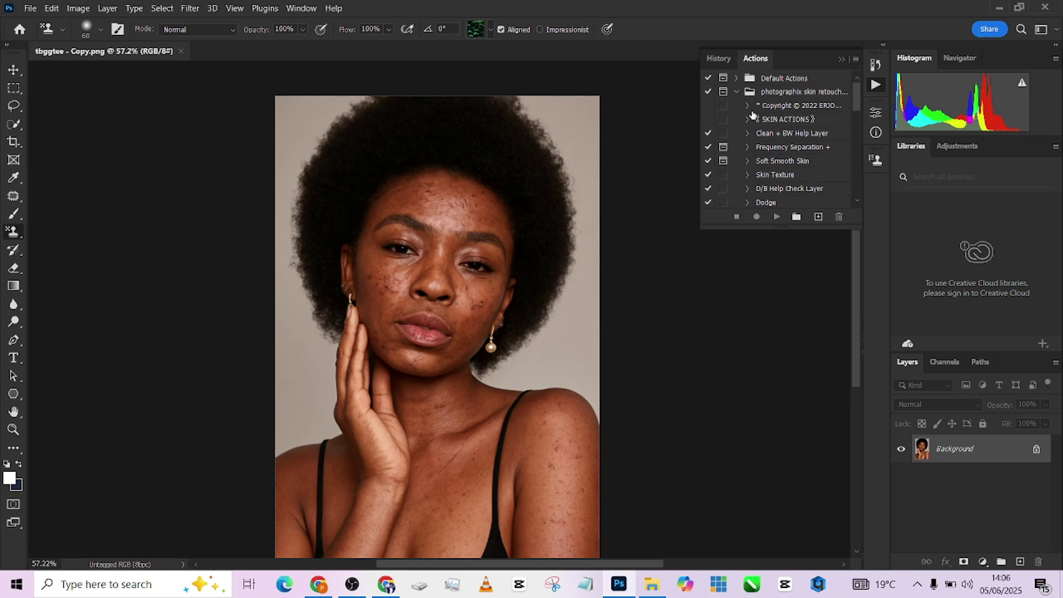
pyautogui.click(771, 135)
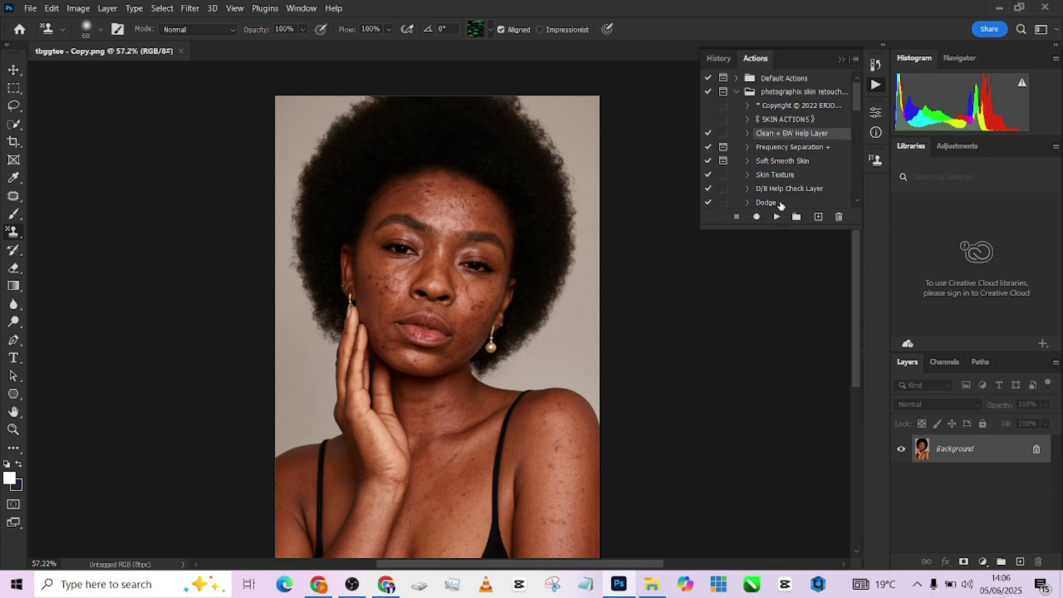
pyautogui.click(775, 217)
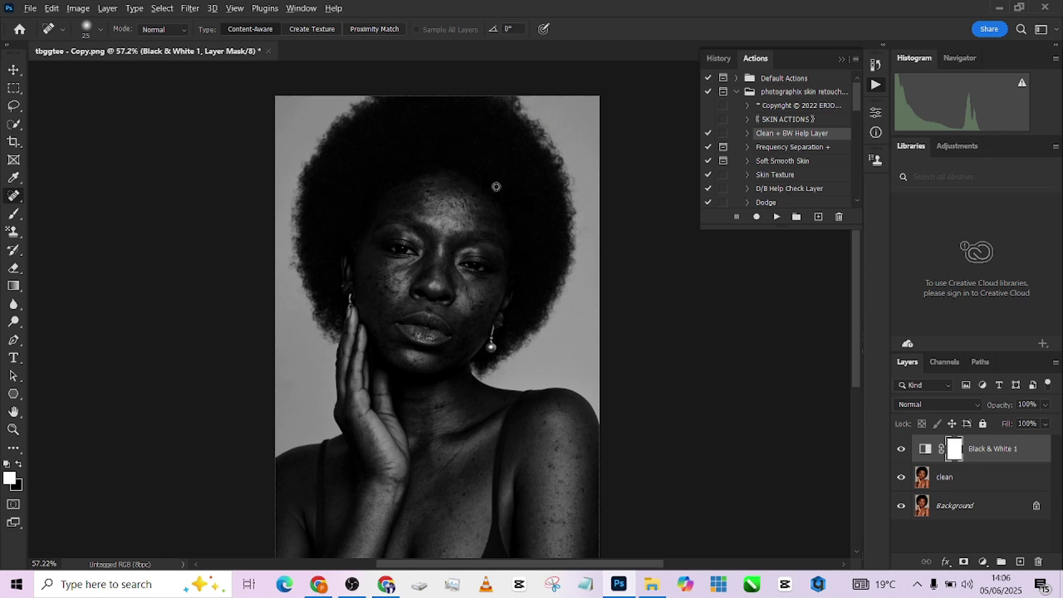
pyautogui.scroll(1, 496, 188)
pyautogui.moveTo(467, 269); pyautogui.dragTo(467, 234)
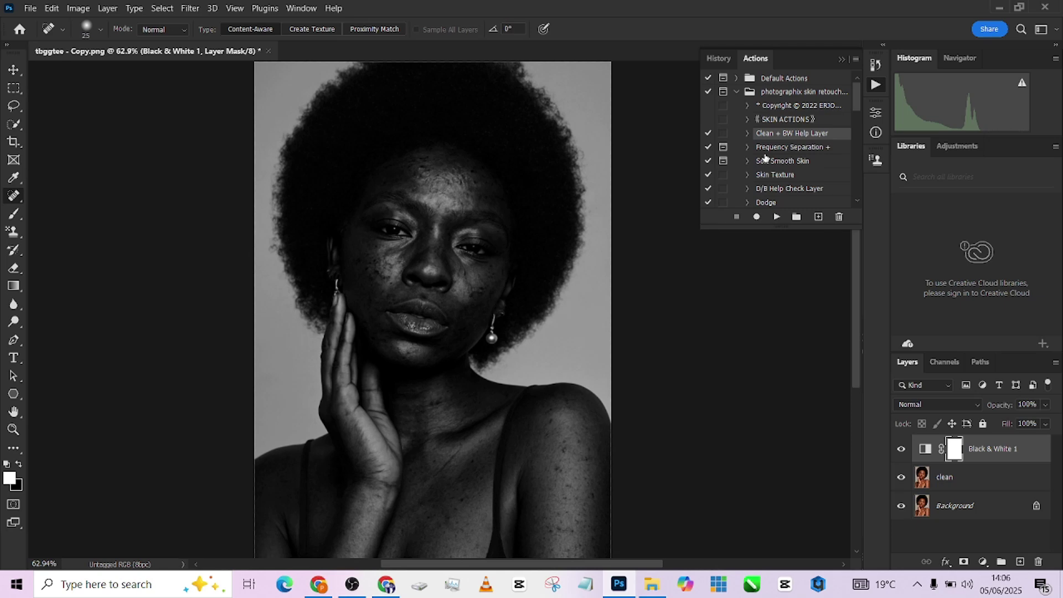
# Raise Reds to 11 in the Black & White adjustment and select the clean layer
pyautogui.doubleClick(927, 449)
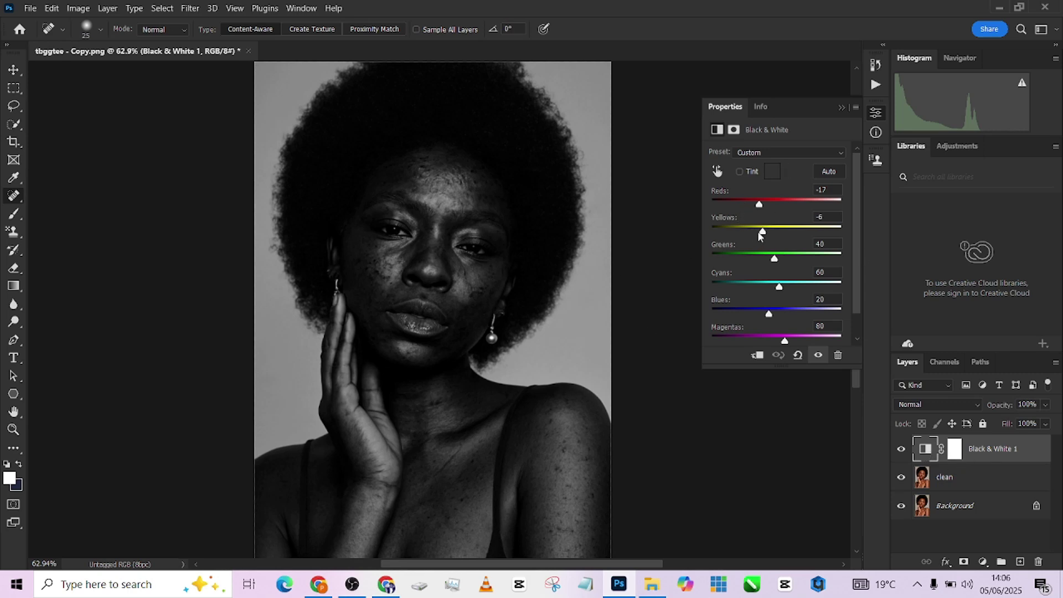
pyautogui.click(767, 202)
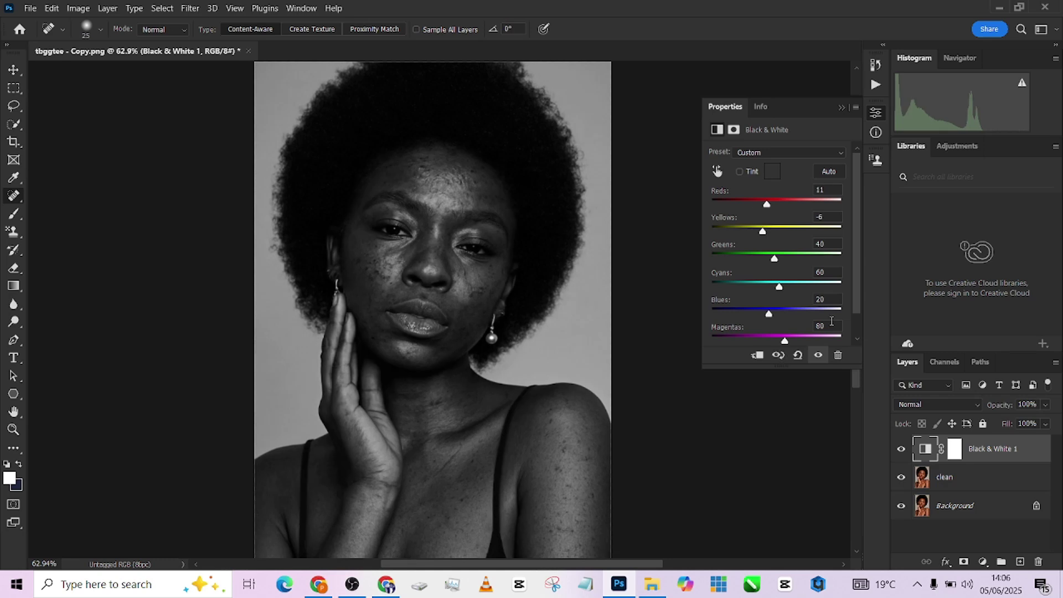
pyautogui.click(947, 478)
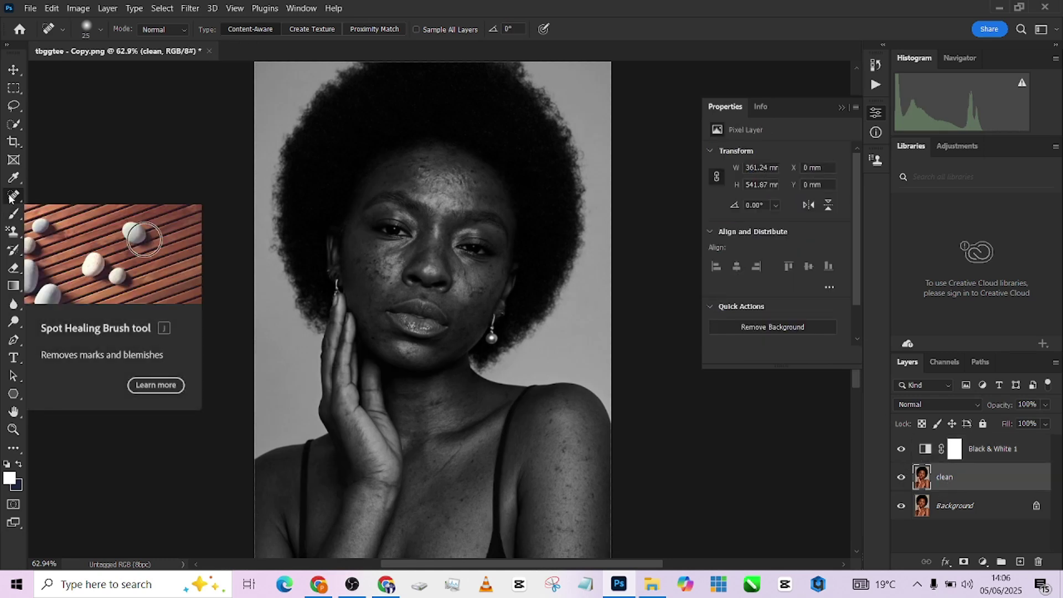
# Spot-heal the blemishes on both cheeks and the chin
pyautogui.click(841, 107)
pyautogui.scroll(5, 408, 268)
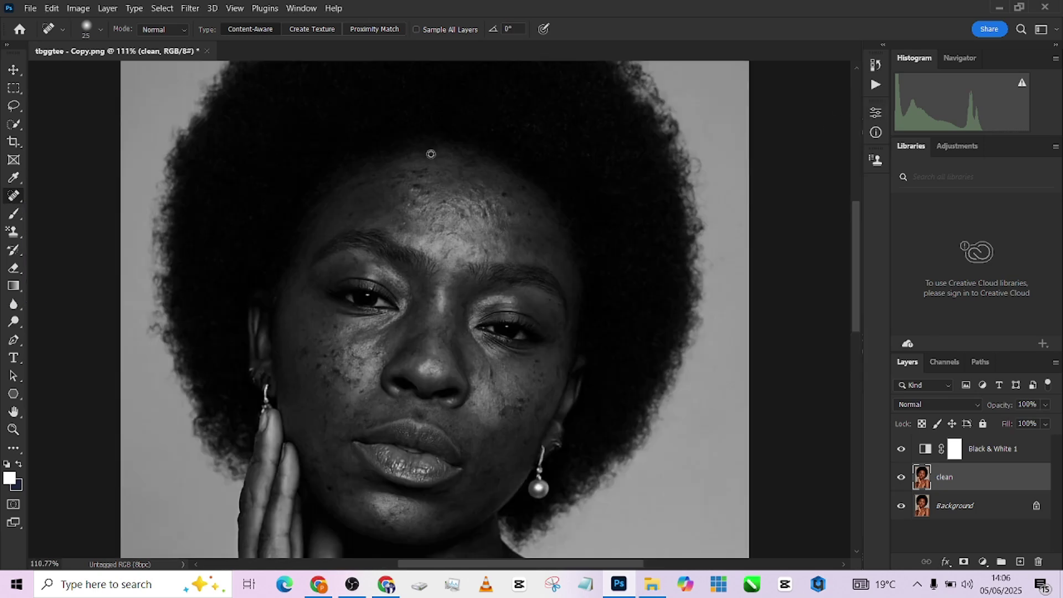
pyautogui.scroll(-3, 407, 375)
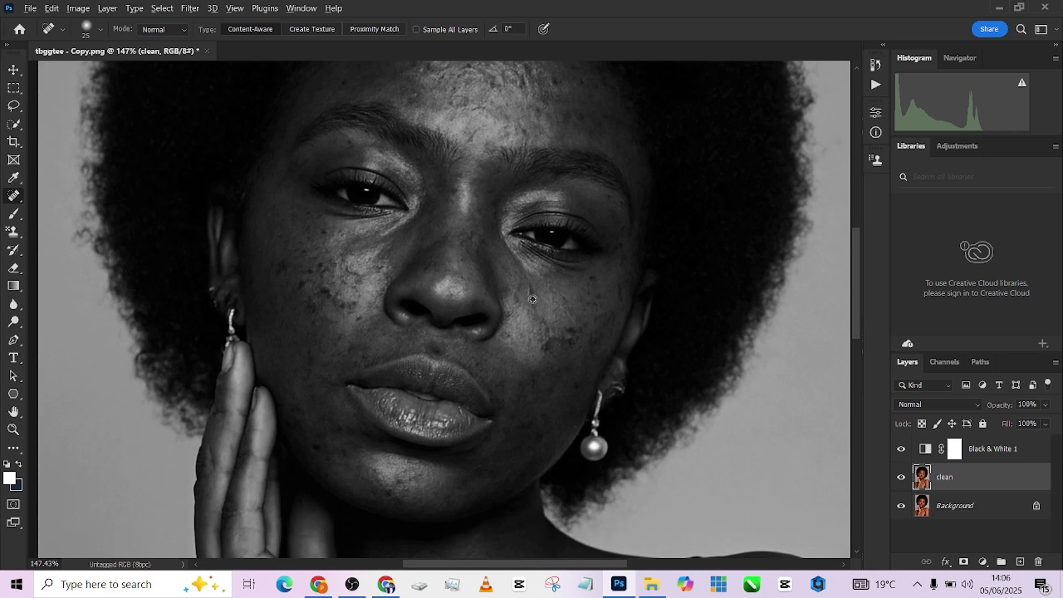
pyautogui.moveTo(532, 298); pyautogui.dragTo(530, 290)
pyautogui.click(590, 275)
pyautogui.click(343, 450)
pyautogui.click(323, 229)
pyautogui.click(544, 348)
pyautogui.click(588, 297)
# Spot-heal the dark blemishes across the forehead
pyautogui.scroll(3, 322, 264)
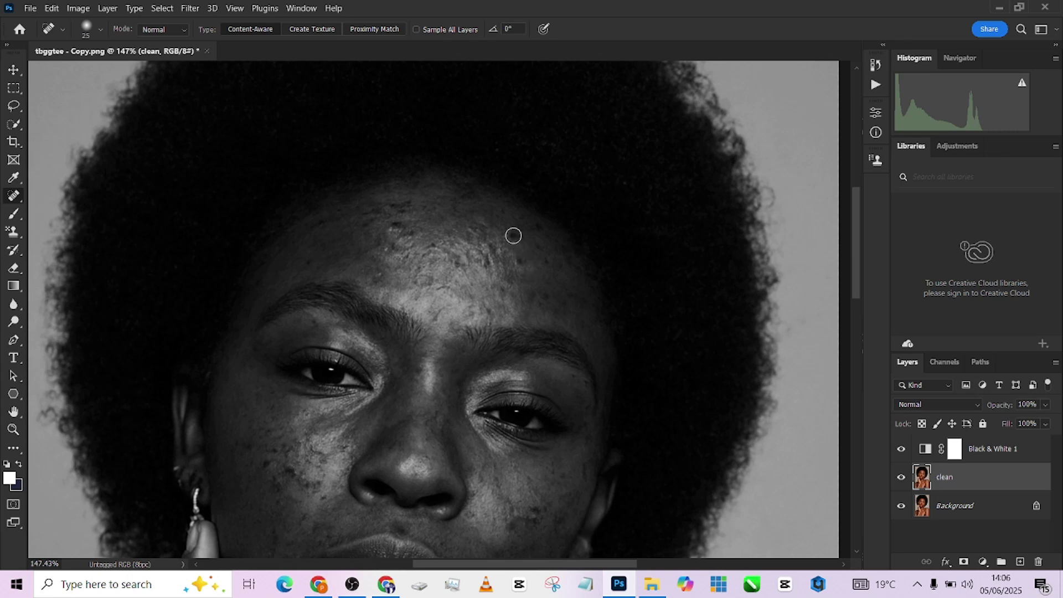
pyautogui.click(513, 236)
pyautogui.click(520, 261)
pyautogui.click(389, 247)
pyautogui.click(376, 275)
pyautogui.moveTo(393, 208); pyautogui.dragTo(404, 207)
pyautogui.click(396, 230)
# Heal a shoulder blemish and patch small cheek and forehead areas
pyautogui.scroll(-3, 430, 455)
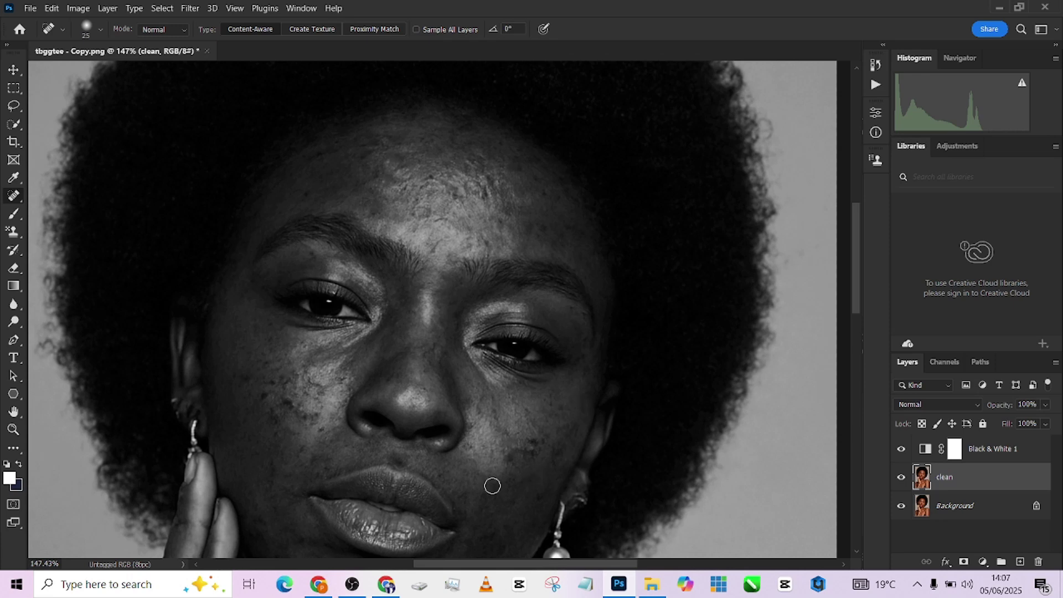
pyautogui.moveTo(369, 450); pyautogui.dragTo(425, 274)
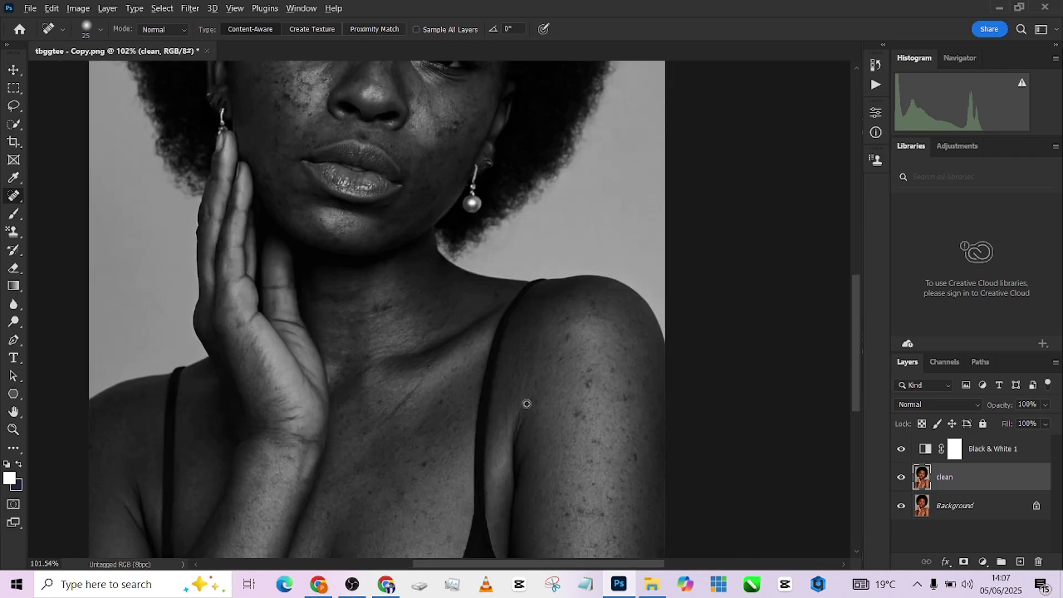
pyautogui.click(569, 379)
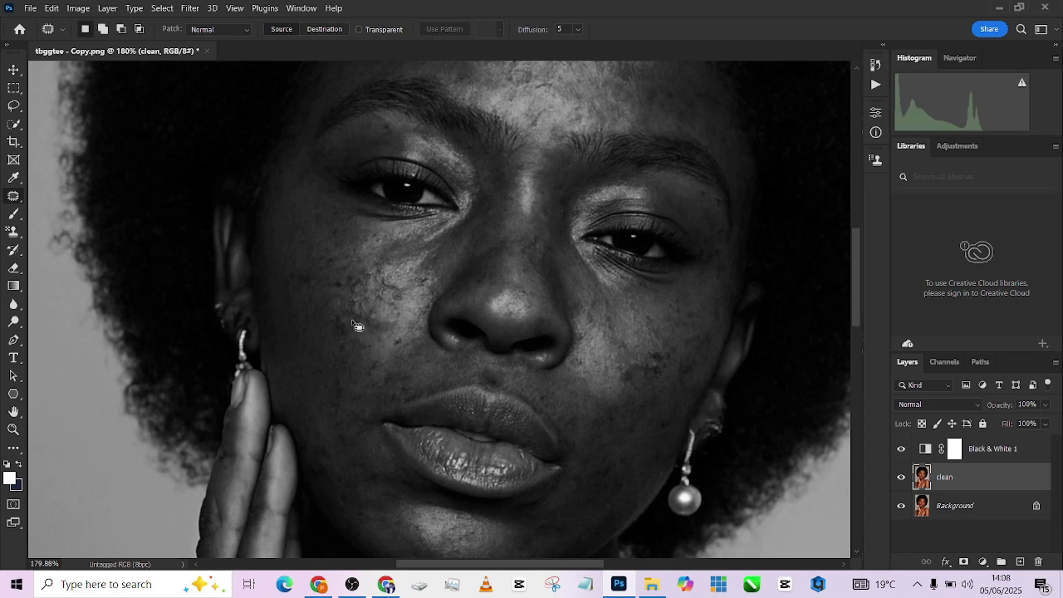
pyautogui.moveTo(654, 361); pyautogui.dragTo(657, 358)
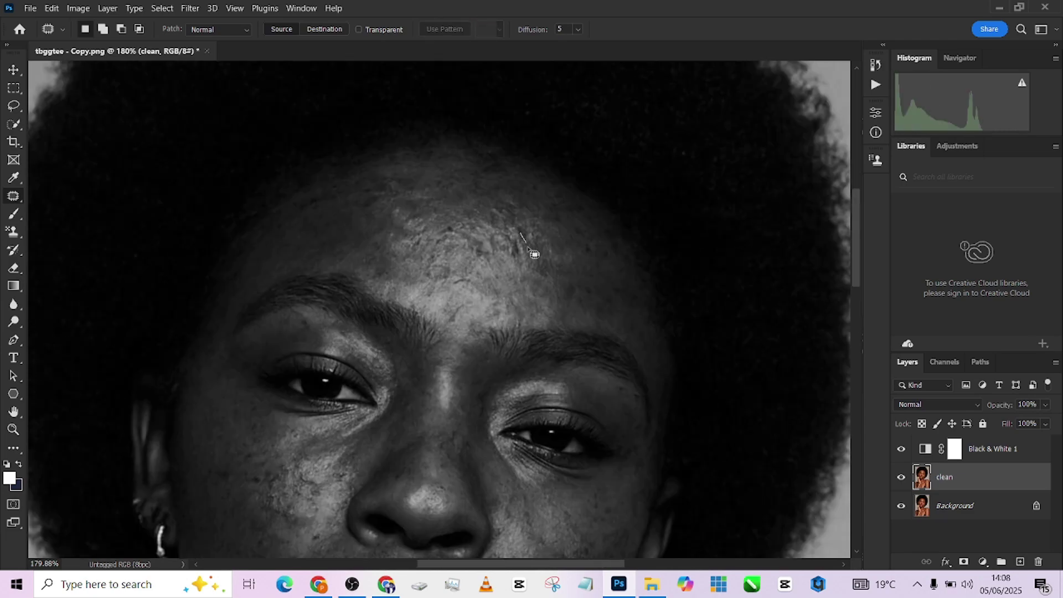
pyautogui.moveTo(540, 224); pyautogui.dragTo(457, 225)
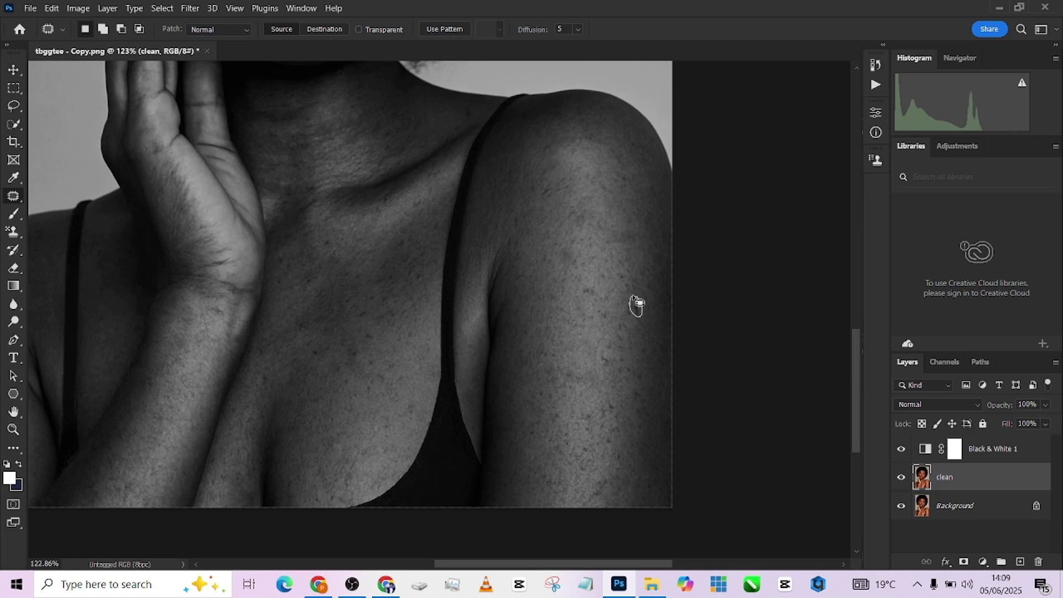
pyautogui.hotkey('ctrl', 'd')
pyautogui.scroll(-3, 612, 403)
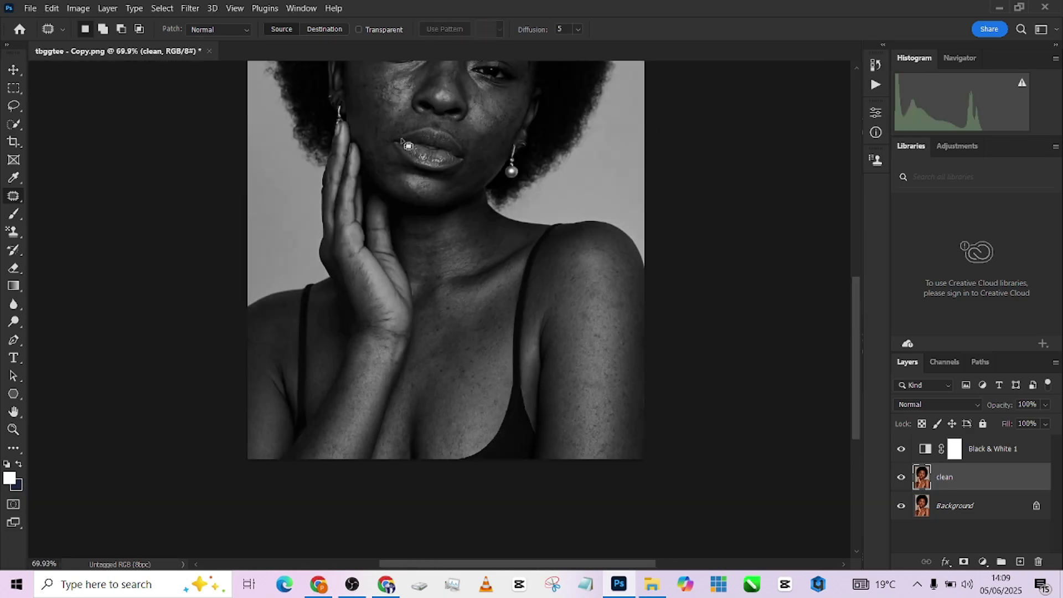
pyautogui.scroll(3, 467, 218)
pyautogui.moveTo(467, 218); pyautogui.dragTo(471, 458)
pyautogui.scroll(2, 416, 142)
# Hide Black & White 1 and toggle the clean layer to compare healed and original skin
pyautogui.click(902, 449)
pyautogui.scroll(-3, 360, 91)
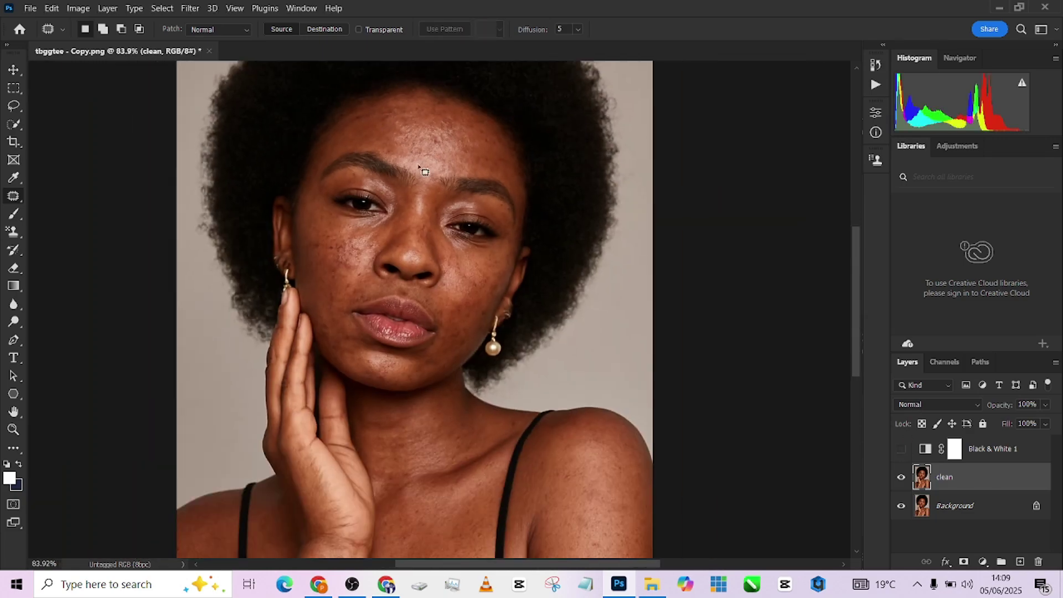
pyautogui.scroll(2, 424, 295)
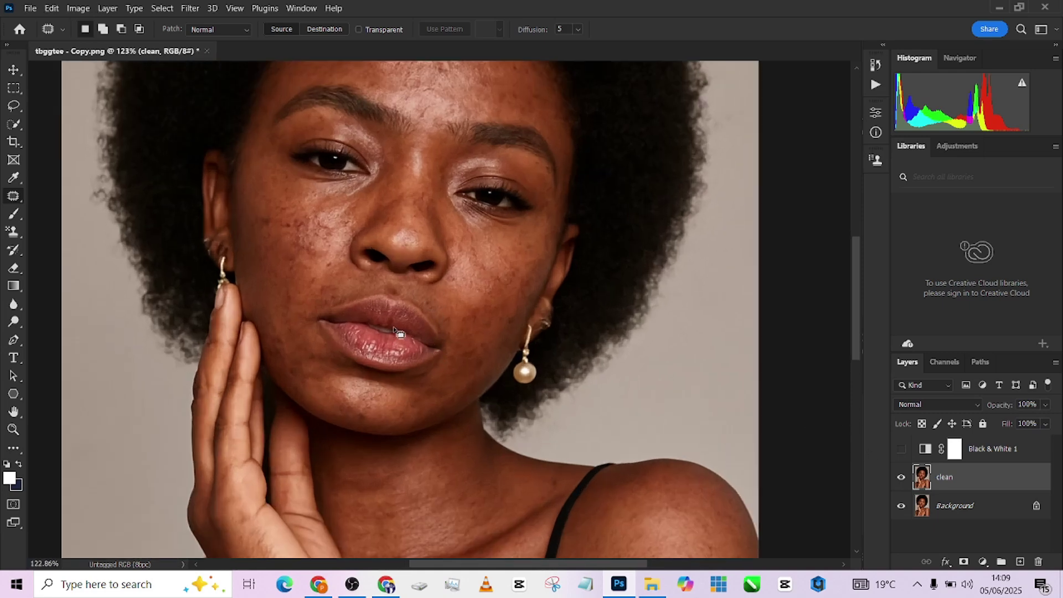
pyautogui.click(901, 483)
pyautogui.click(901, 483)
pyautogui.scroll(3, 434, 418)
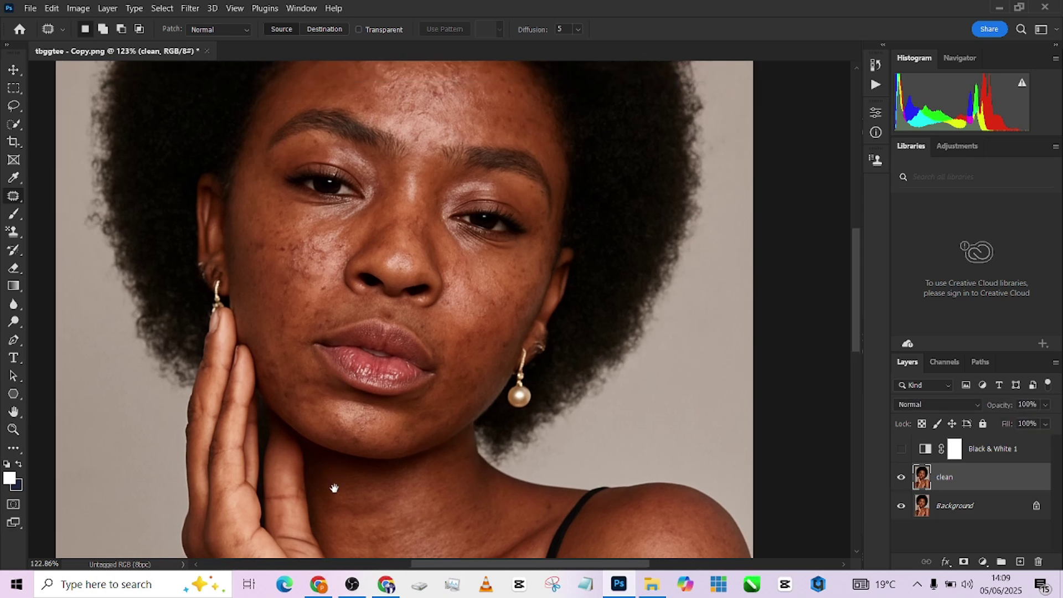
pyautogui.click(901, 481)
pyautogui.click(901, 481)
pyautogui.click(901, 480)
pyautogui.click(901, 481)
pyautogui.scroll(-3, 419, 170)
pyautogui.scroll(-5, 419, 170)
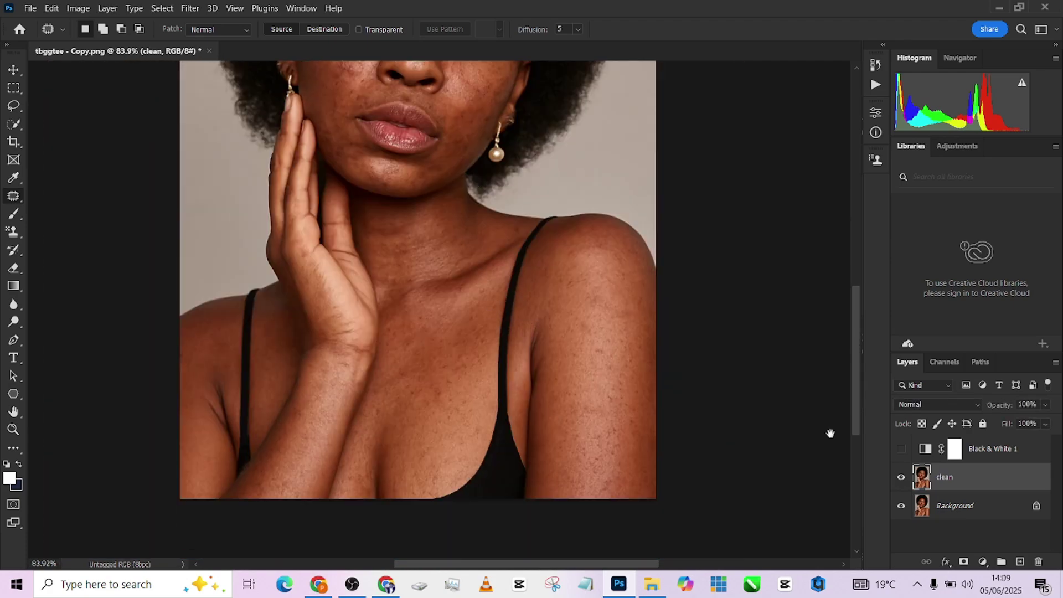
pyautogui.click(900, 479)
pyautogui.click(900, 479)
pyautogui.click(901, 479)
pyautogui.click(900, 479)
# Flatten the image to a single Background layer, discarding the hidden layer
pyautogui.rightClick(928, 502)
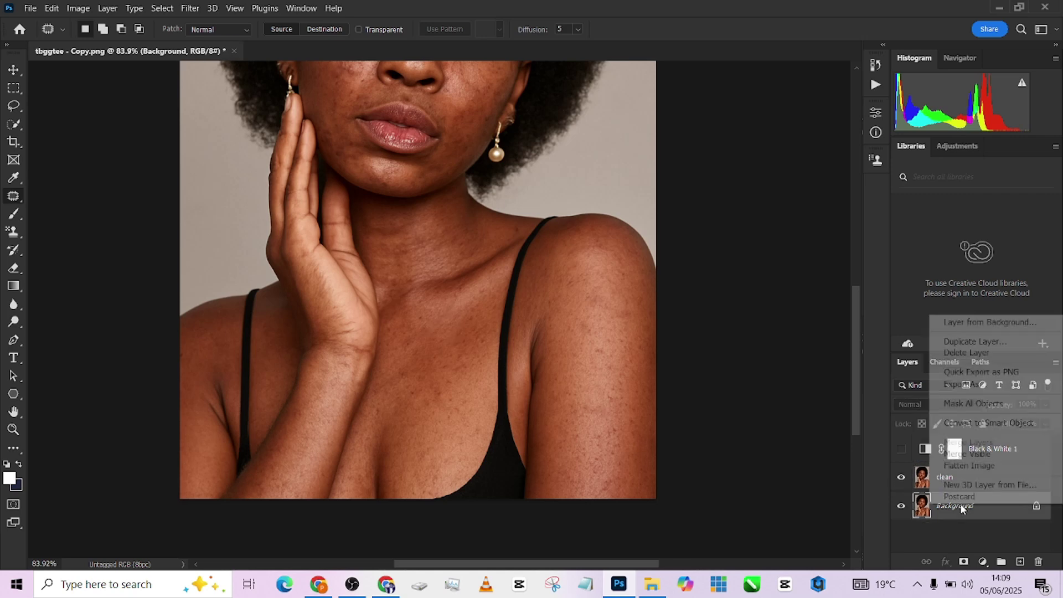
pyautogui.click(968, 474)
pyautogui.click(493, 228)
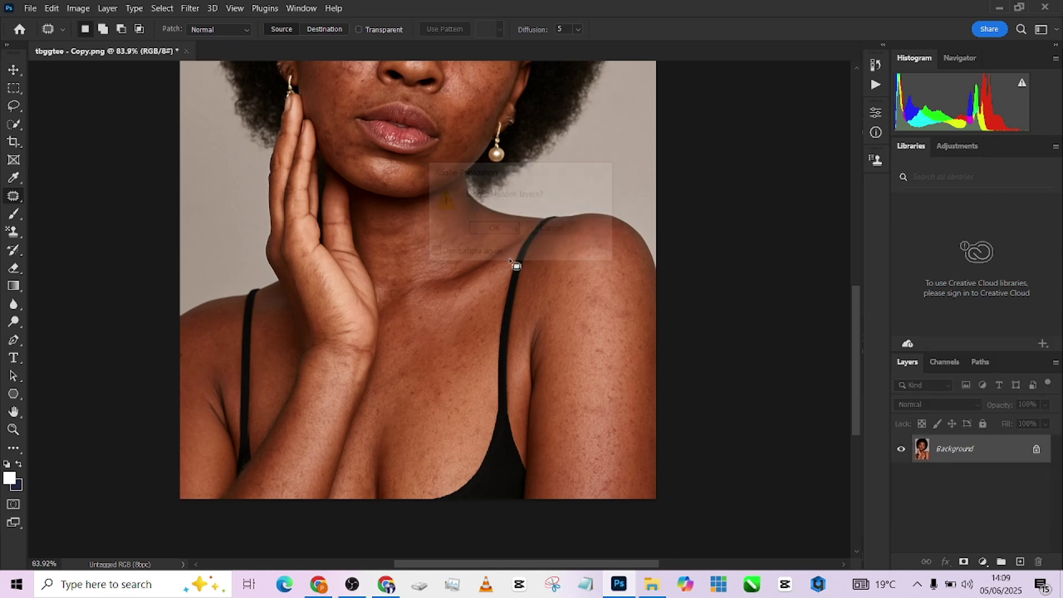
pyautogui.moveTo(524, 316); pyautogui.dragTo(465, 543)
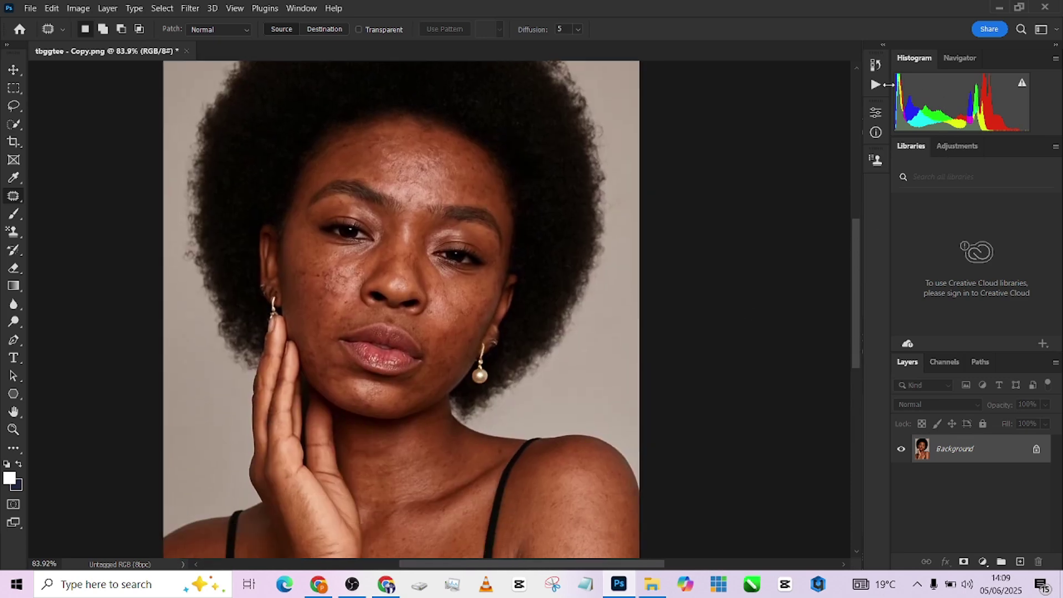
# Select the Frequency Separation + action in the Actions panel
pyautogui.click(875, 84)
pyautogui.scroll(-1, 775, 146)
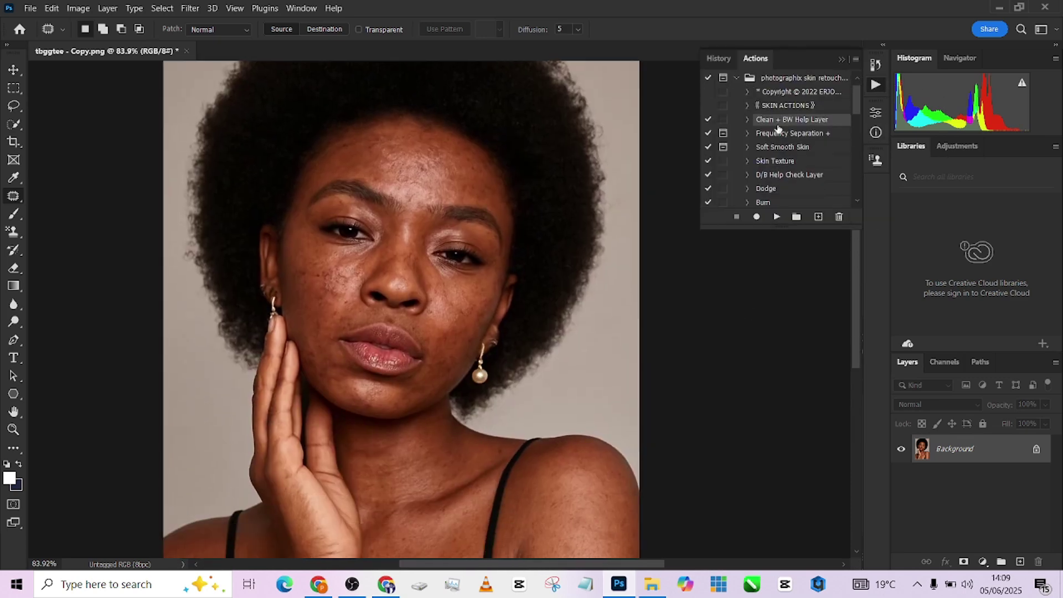
pyautogui.click(777, 133)
# Run Frequency Separation + with the Low Frequency Gaussian Blur at Radius 5.0
pyautogui.click(776, 217)
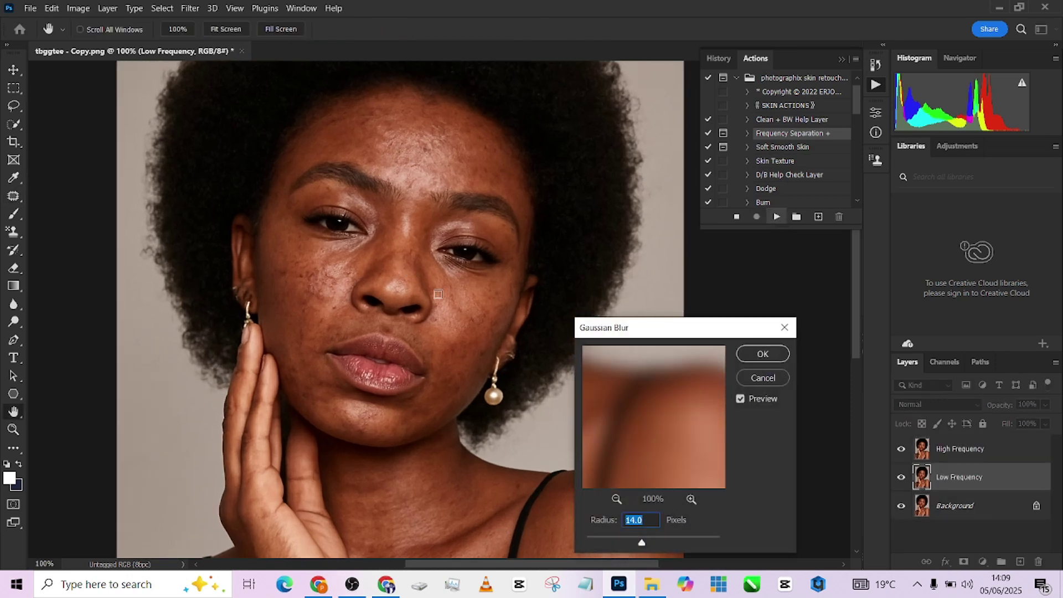
pyautogui.click(616, 499)
pyautogui.click(615, 498)
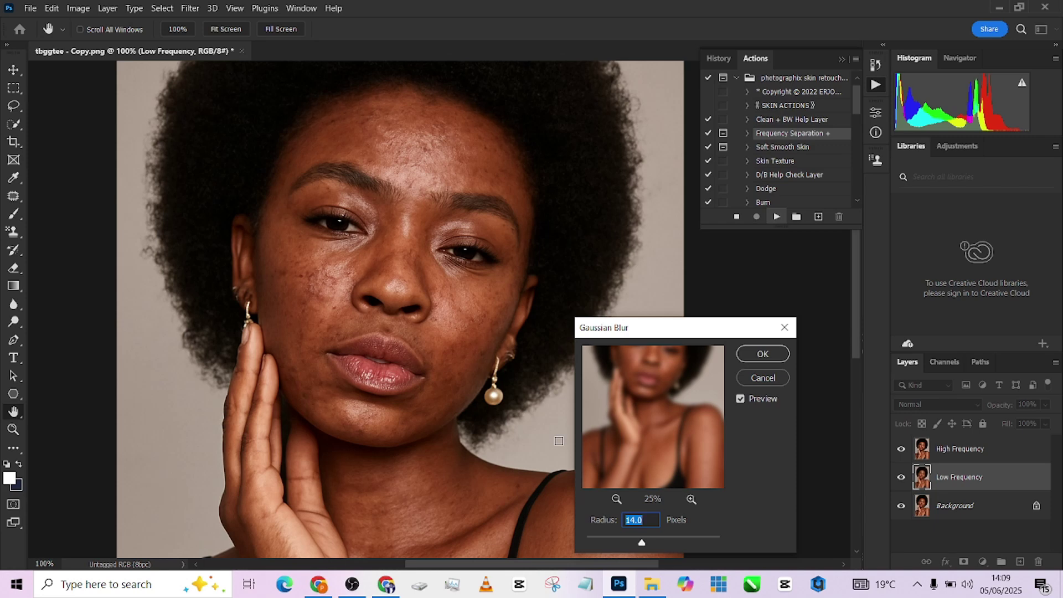
pyautogui.write('5')
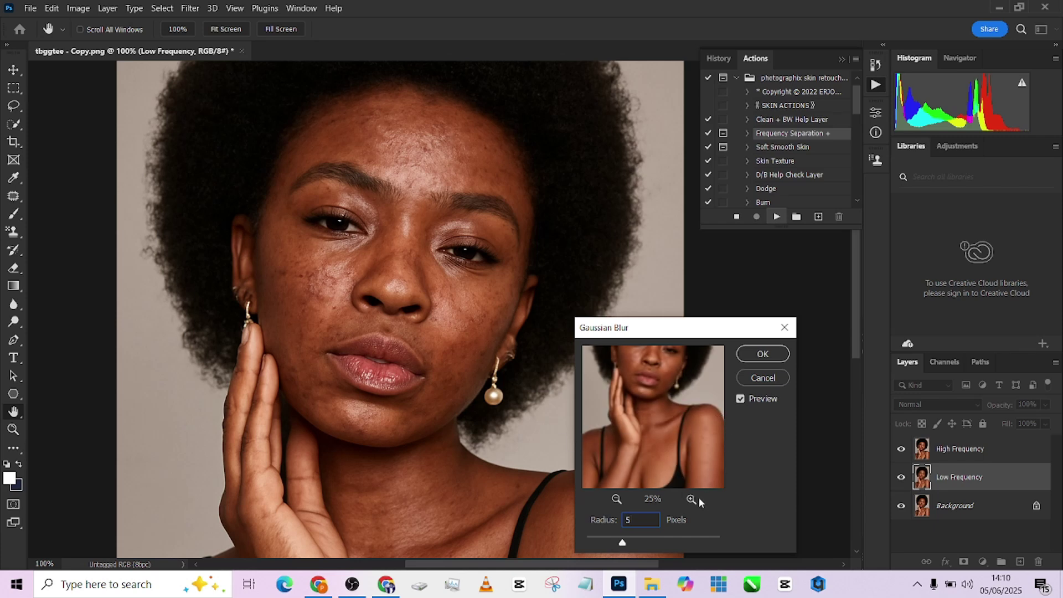
pyautogui.click(691, 499)
pyautogui.click(691, 499)
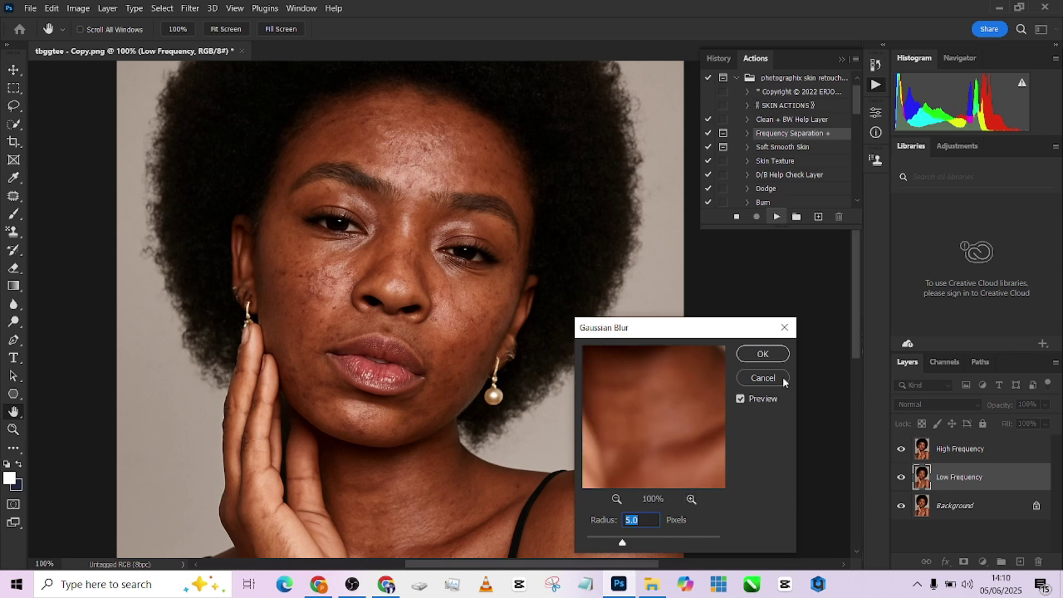
pyautogui.click(781, 357)
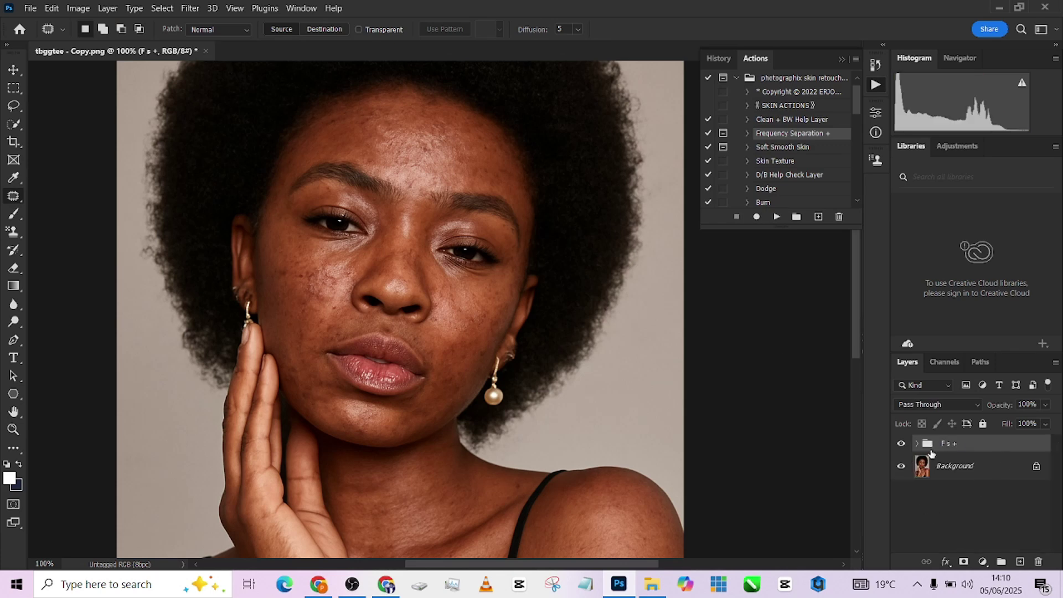
# Select the Low Frequency copy in the F s + group and switch to the Mixer Brush
pyautogui.click(918, 443)
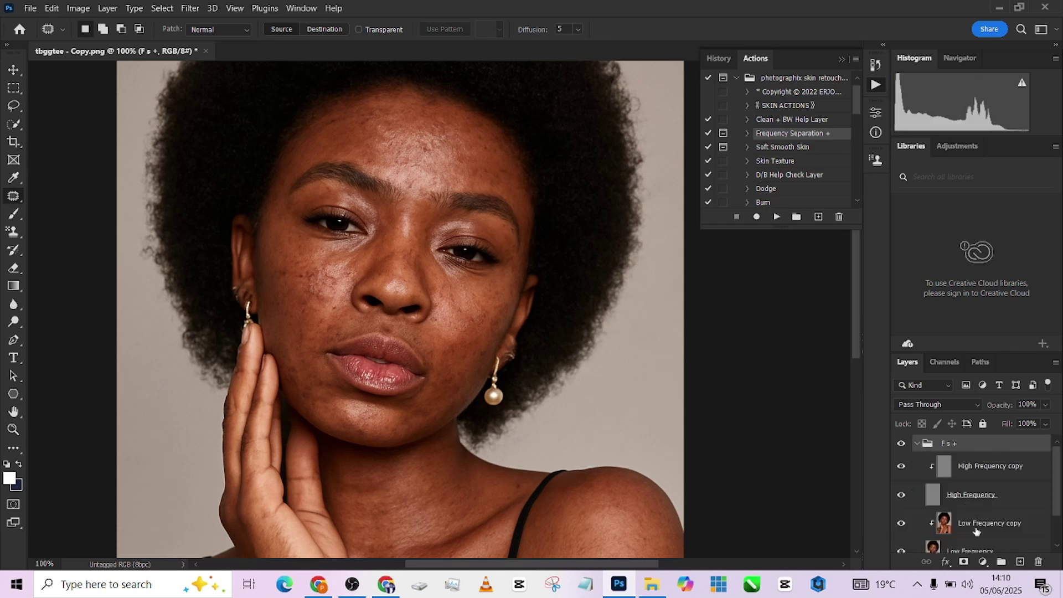
pyautogui.click(976, 531)
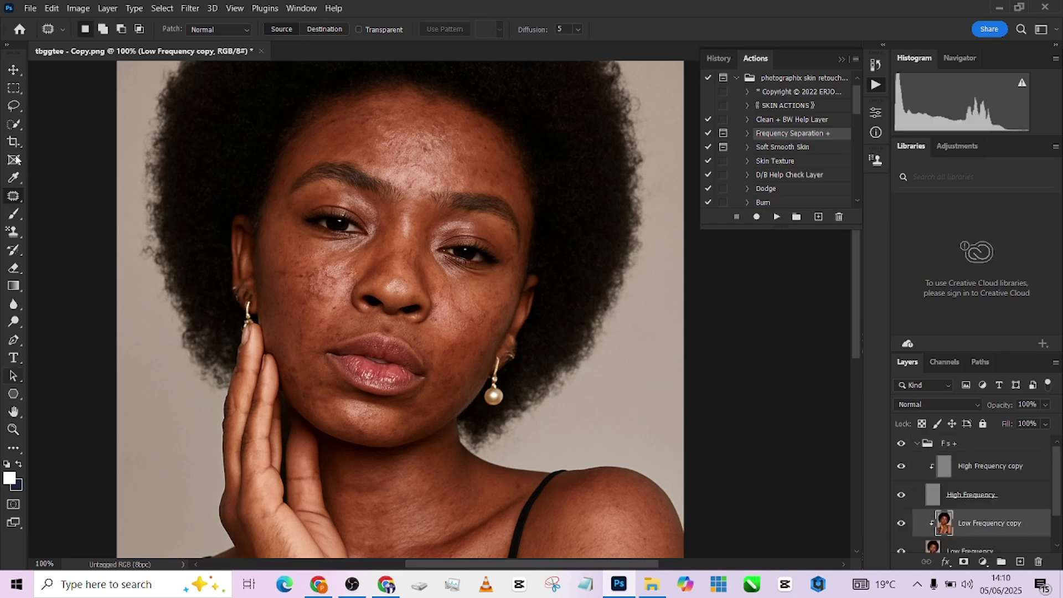
pyautogui.rightClick(13, 214)
pyautogui.click(72, 254)
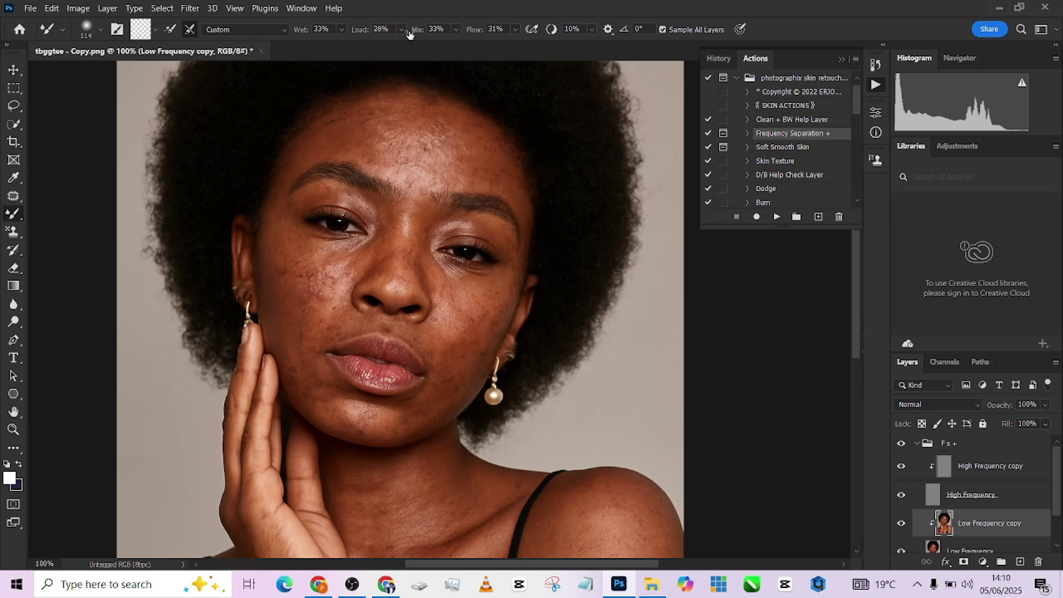
pyautogui.click(901, 495)
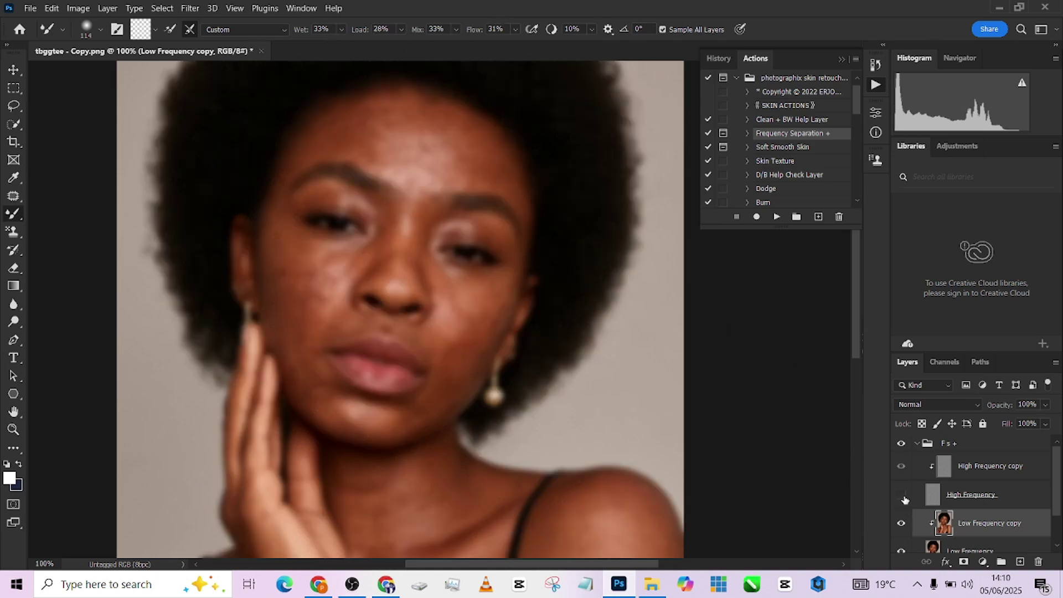
pyautogui.click(901, 496)
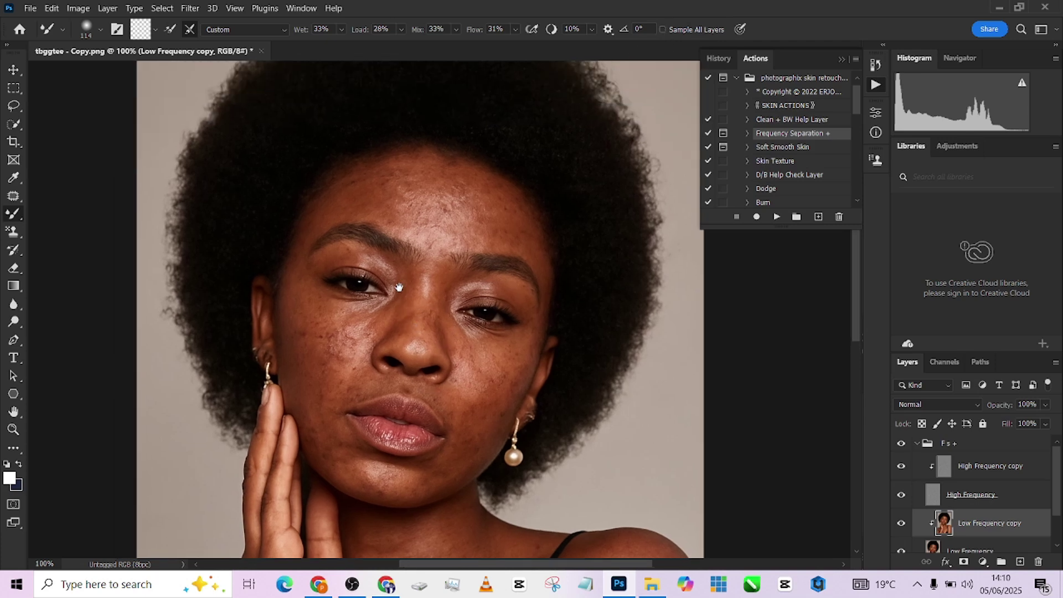
# Hide High Frequency and blend the cheek tones, sizing the brush between 47 and 100 px
pyautogui.scroll(2, 404, 279)
pyautogui.moveTo(427, 208); pyautogui.dragTo(420, 210)
pyautogui.moveTo(413, 283); pyautogui.dragTo(412, 284)
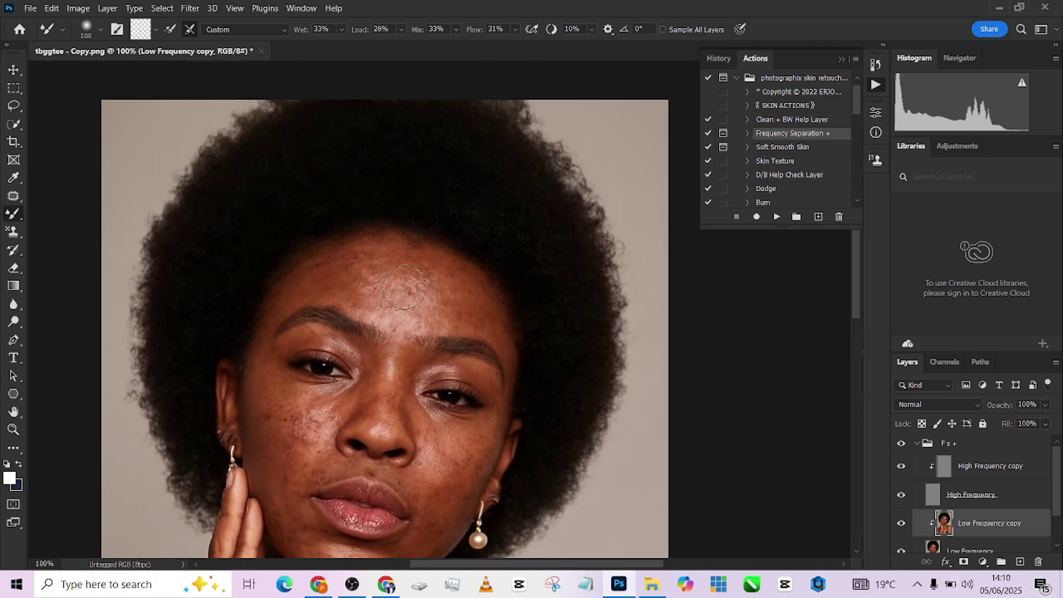
pyautogui.moveTo(406, 287)
pyautogui.mouseDown()
pyautogui.moveTo(402, 326)
pyautogui.moveTo(401, 305)
pyautogui.moveTo(387, 306)
pyautogui.moveTo(411, 312)
pyautogui.moveTo(372, 297)
pyautogui.moveTo(383, 281)
pyautogui.moveTo(361, 257)
pyautogui.moveTo(349, 295)
pyautogui.moveTo(370, 274)
pyautogui.moveTo(361, 257)
pyautogui.moveTo(373, 256)
pyautogui.moveTo(302, 291)
pyautogui.moveTo(388, 258)
pyautogui.mouseUp()
pyautogui.moveTo(492, 331); pyautogui.dragTo(481, 331)
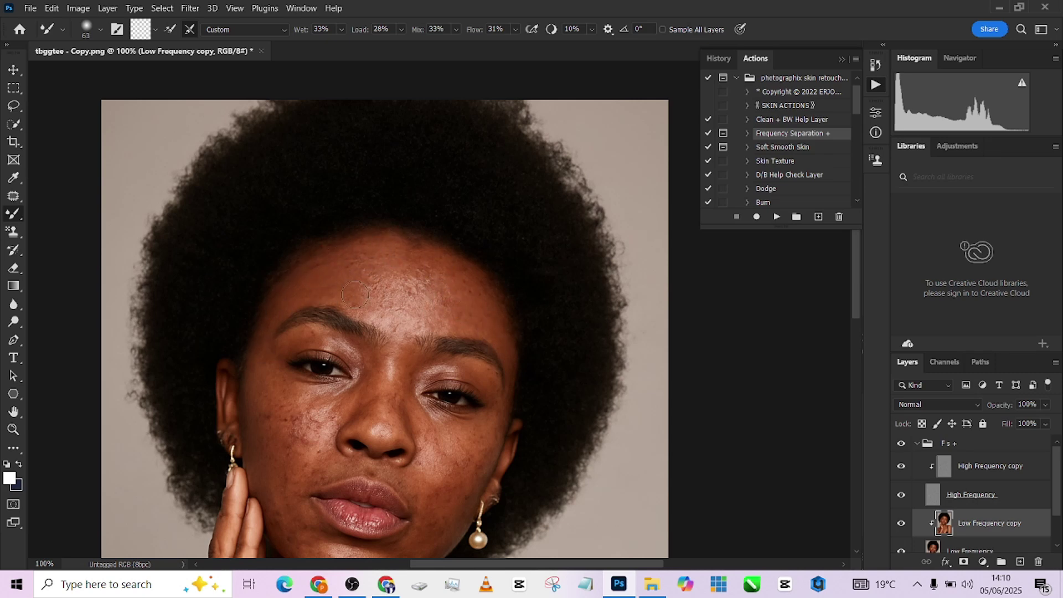
pyautogui.moveTo(365, 399); pyautogui.dragTo(369, 379)
pyautogui.moveTo(324, 414); pyautogui.dragTo(303, 410)
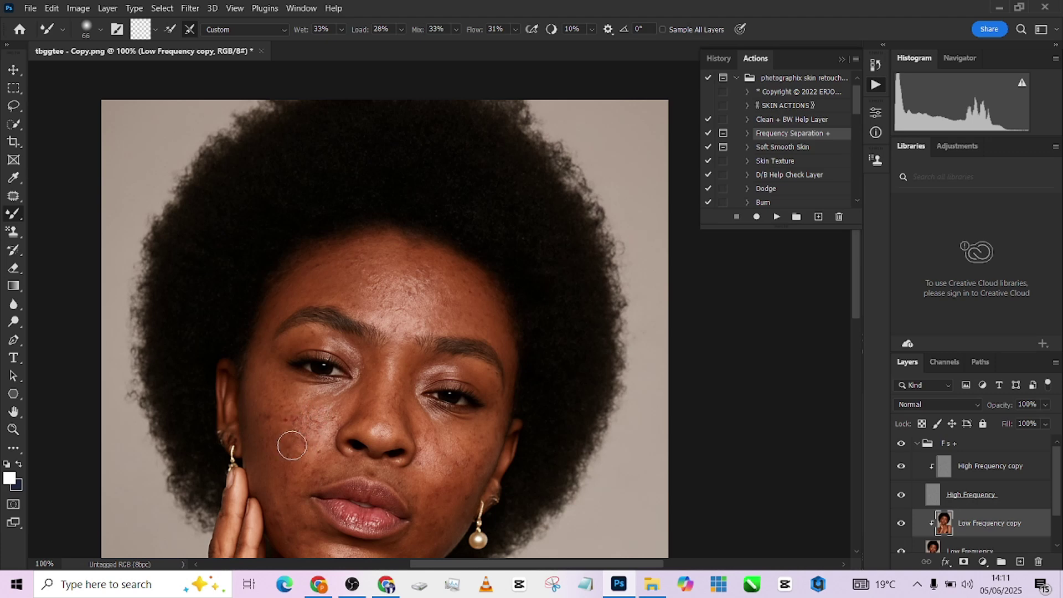
pyautogui.click(900, 495)
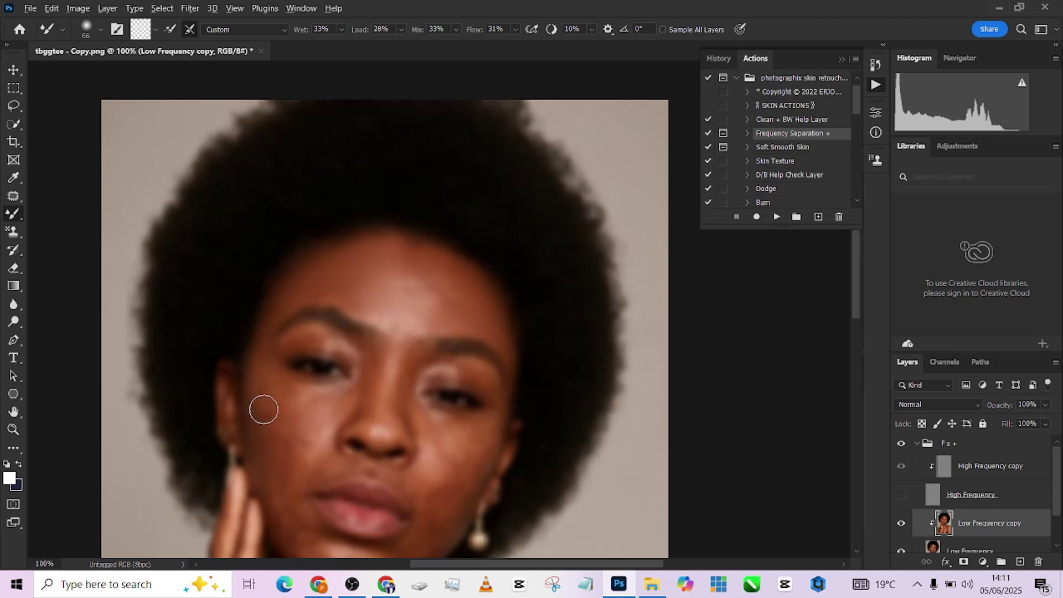
pyautogui.moveTo(265, 409); pyautogui.dragTo(263, 382)
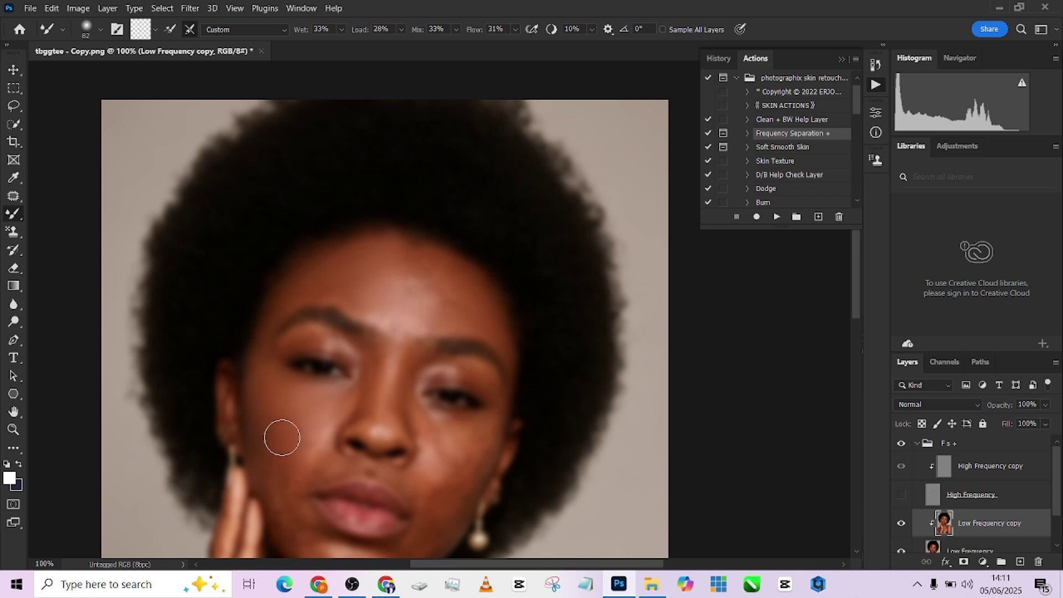
pyautogui.moveTo(275, 431); pyautogui.dragTo(292, 446)
pyautogui.moveTo(294, 455)
pyautogui.mouseDown()
pyautogui.moveTo(289, 430)
pyautogui.moveTo(290, 465)
pyautogui.mouseUp()
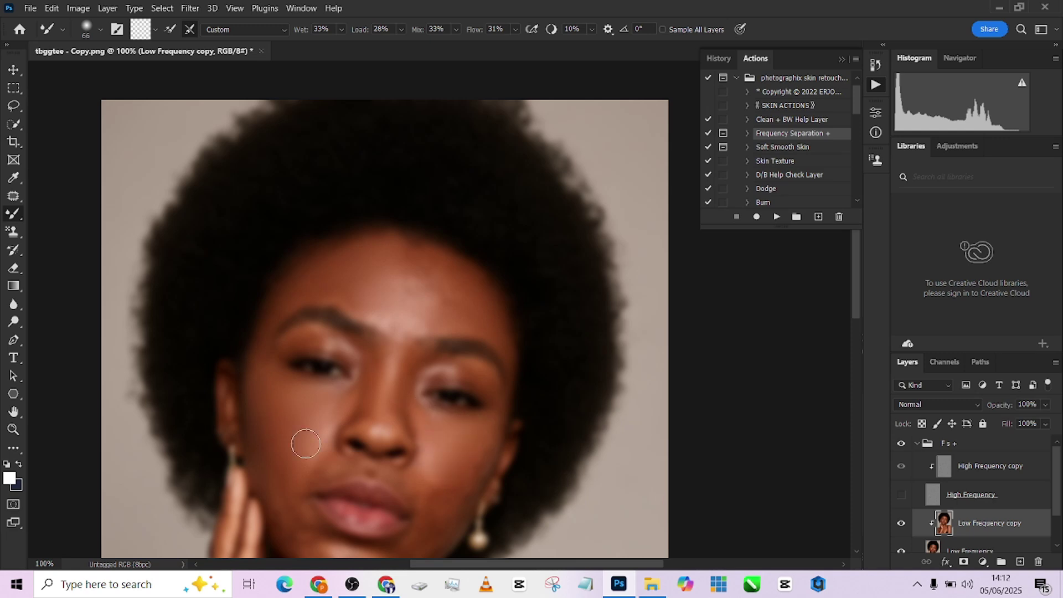
# Even out the tones along the jaw, chin and forehead, fine-tuning the brush size
pyautogui.scroll(-2, 289, 490)
pyautogui.moveTo(289, 476); pyautogui.dragTo(286, 467)
pyautogui.click(286, 417)
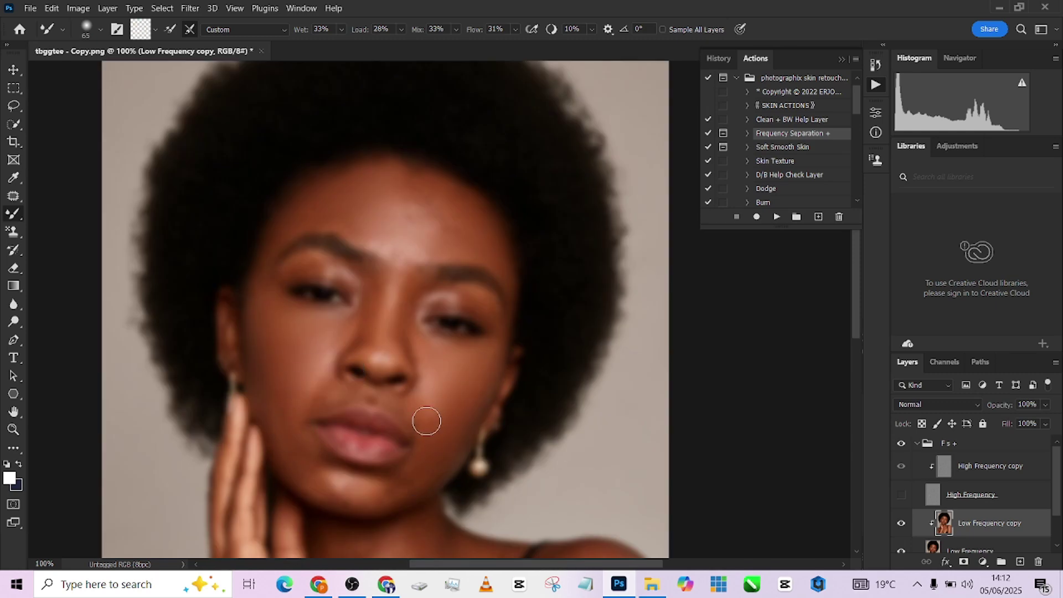
pyautogui.moveTo(433, 434); pyautogui.dragTo(422, 382)
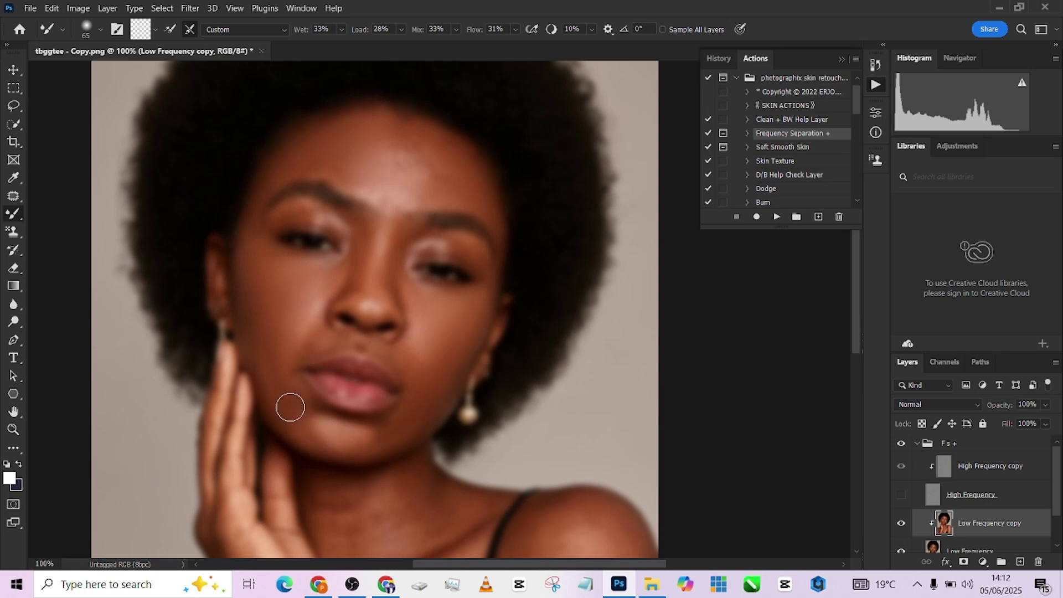
pyautogui.press('[')
pyautogui.press('[')
pyautogui.press(']')
pyautogui.press(']')
pyautogui.moveTo(483, 298); pyautogui.dragTo(427, 391)
pyautogui.press('[')
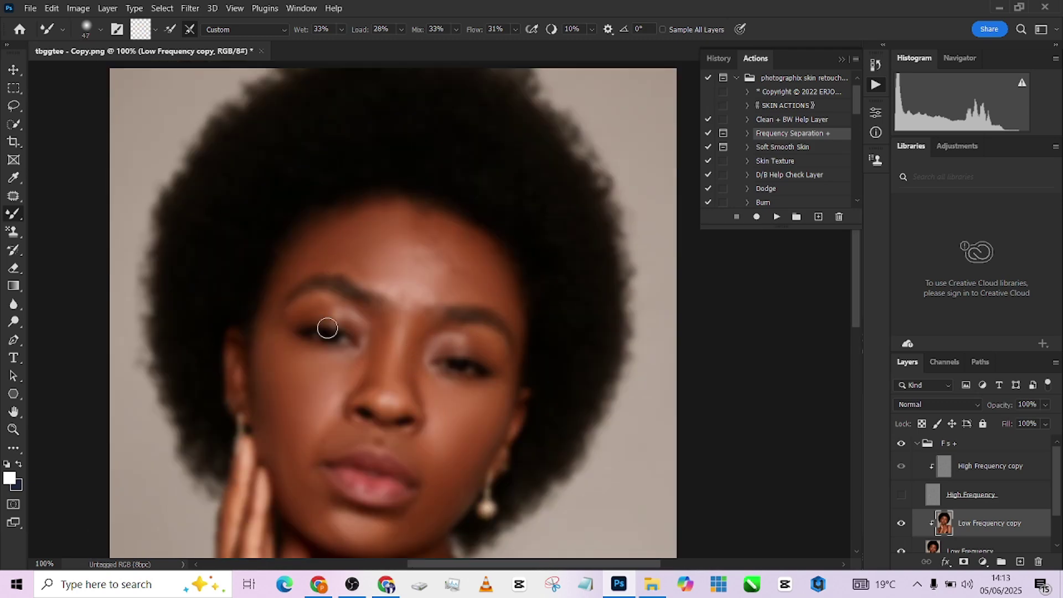
pyautogui.press(']')
pyautogui.press(']')
pyautogui.press(']')
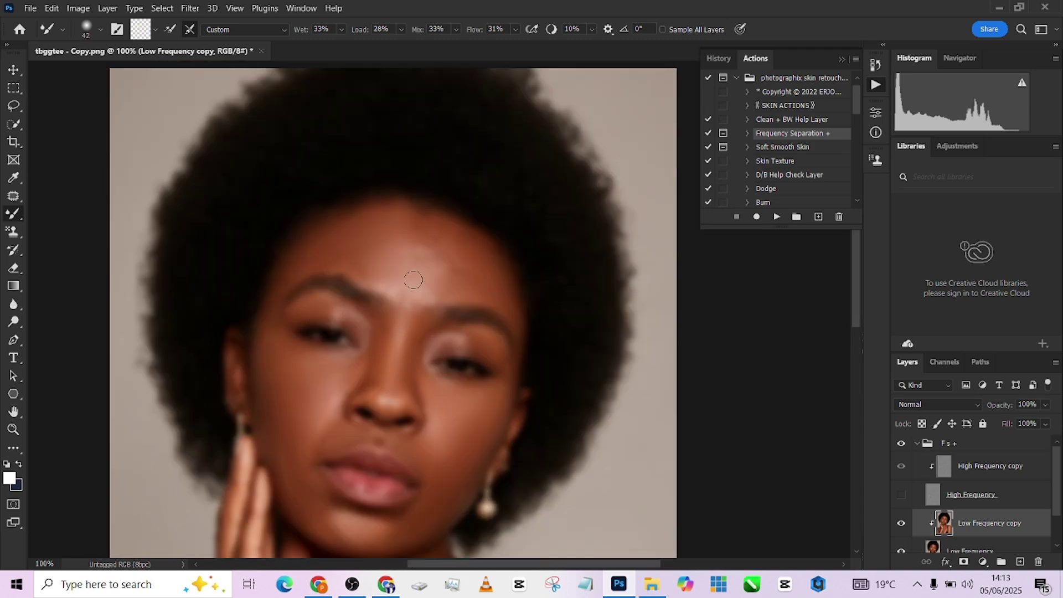
pyautogui.press(']')
pyautogui.moveTo(454, 256); pyautogui.dragTo(397, 234)
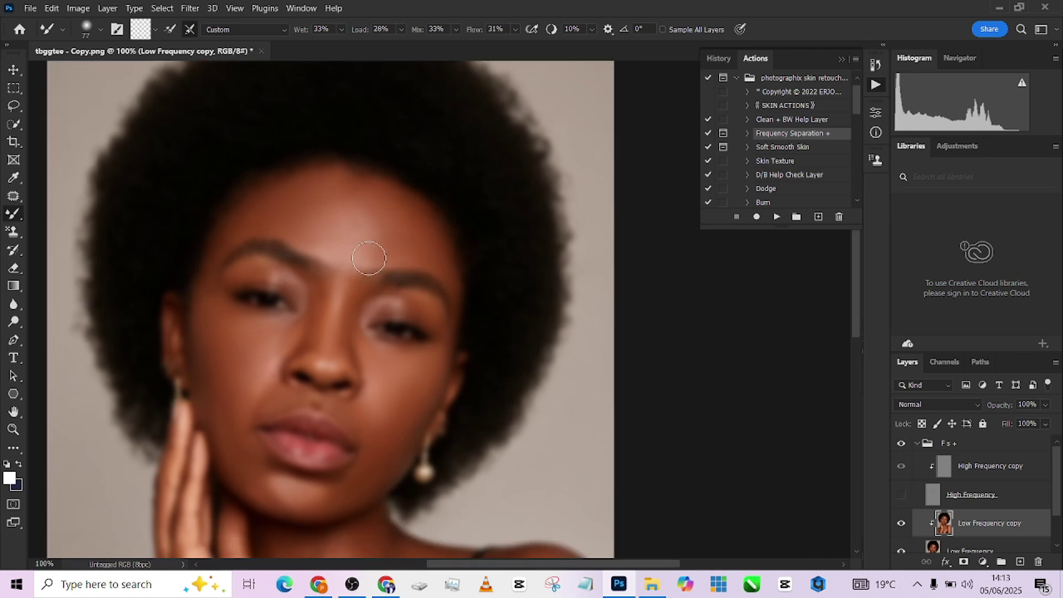
pyautogui.scroll(-2, 395, 358)
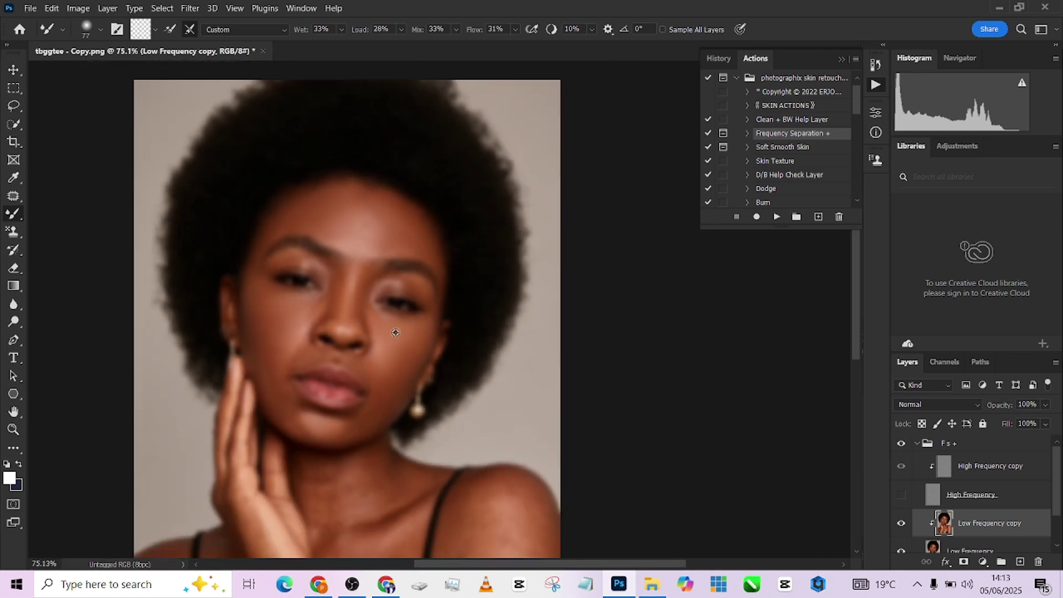
pyautogui.click(901, 496)
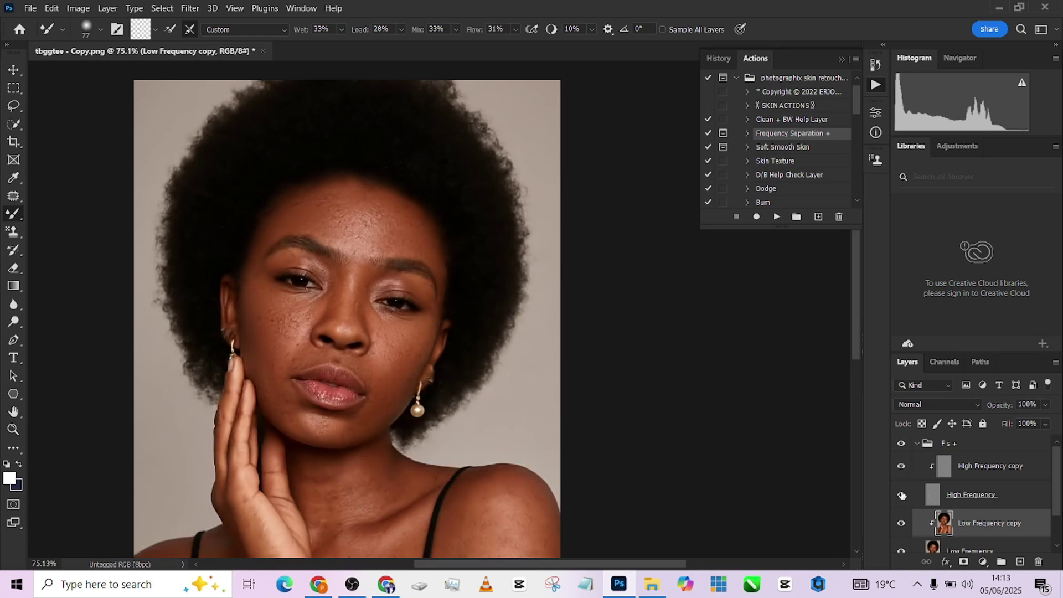
pyautogui.click(900, 447)
pyautogui.click(901, 445)
pyautogui.click(901, 496)
pyautogui.scroll(2, 379, 306)
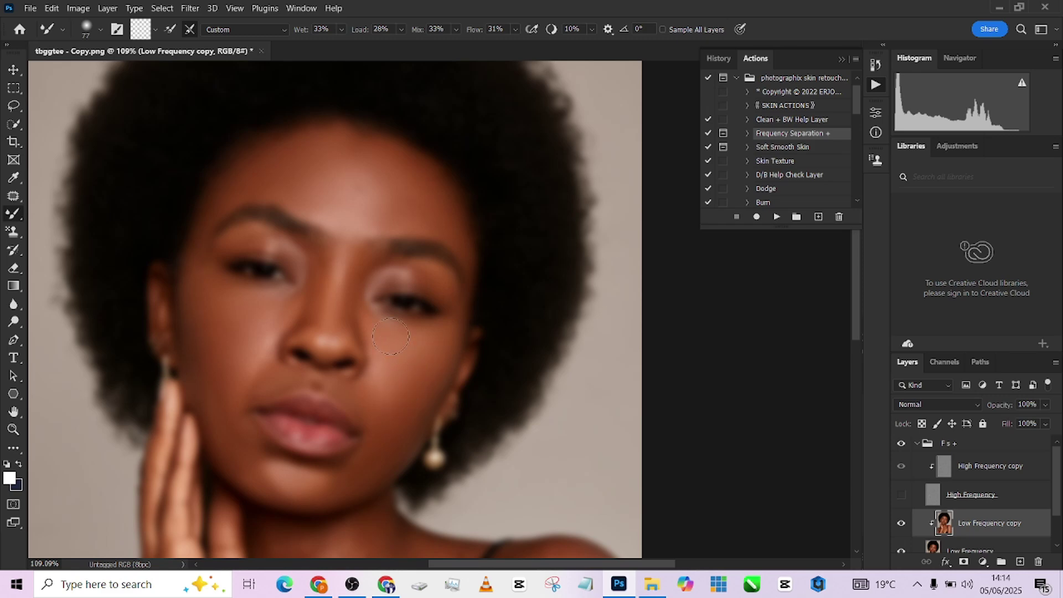
# Blend the forehead tones toward the inner brow, resizing the brush between 39 and 127 px
pyautogui.moveTo(380, 327)
pyautogui.mouseDown()
pyautogui.moveTo(351, 289)
pyautogui.moveTo(361, 295)
pyautogui.mouseUp()
pyautogui.moveTo(228, 233); pyautogui.dragTo(220, 232)
pyautogui.moveTo(369, 214); pyautogui.dragTo(360, 295)
pyautogui.moveTo(356, 249); pyautogui.dragTo(365, 249)
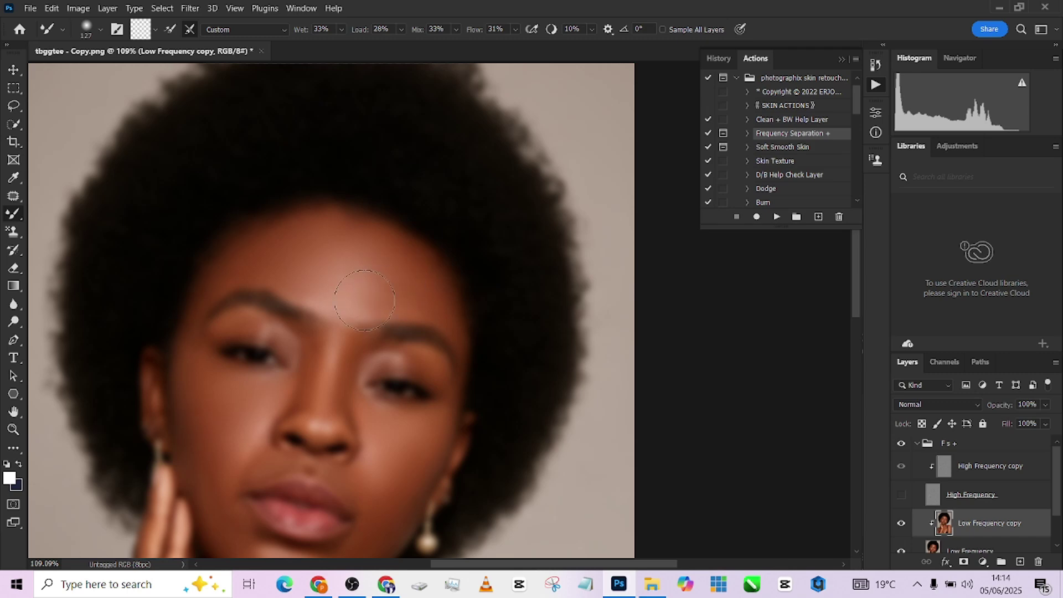
pyautogui.moveTo(342, 289); pyautogui.dragTo(309, 291)
pyautogui.scroll(-3, 373, 247)
pyautogui.scroll(5, 355, 437)
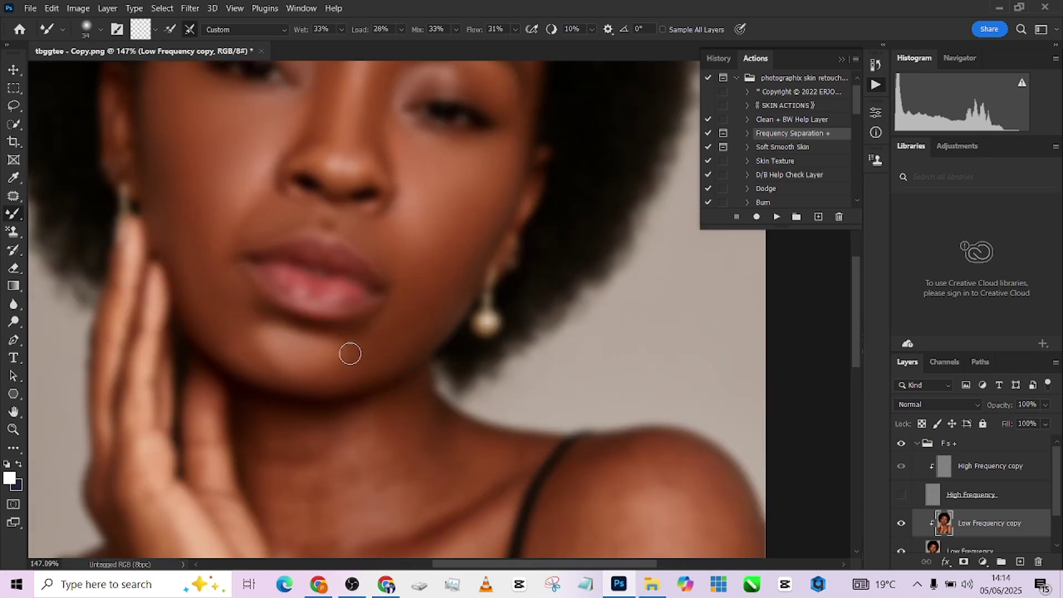
pyautogui.keyDown('alt'); pyautogui.rightClick(350, 353); pyautogui.keyUp('alt')
pyautogui.hotkey('ctrl', '0')
pyautogui.moveTo(473, 346); pyautogui.dragTo(476, 469)
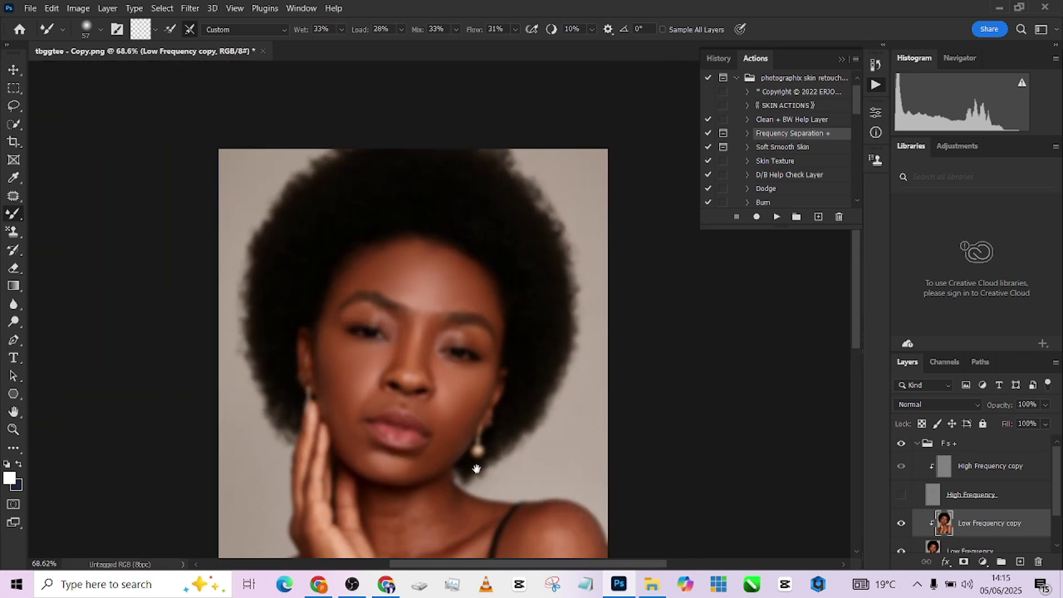
pyautogui.scroll(5, 471, 333)
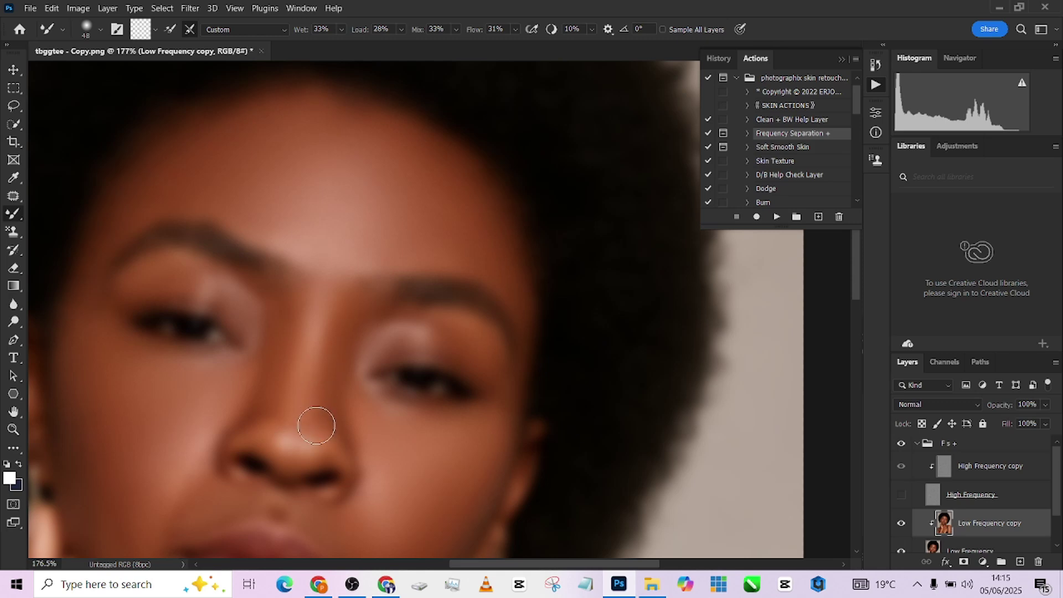
pyautogui.click(901, 494)
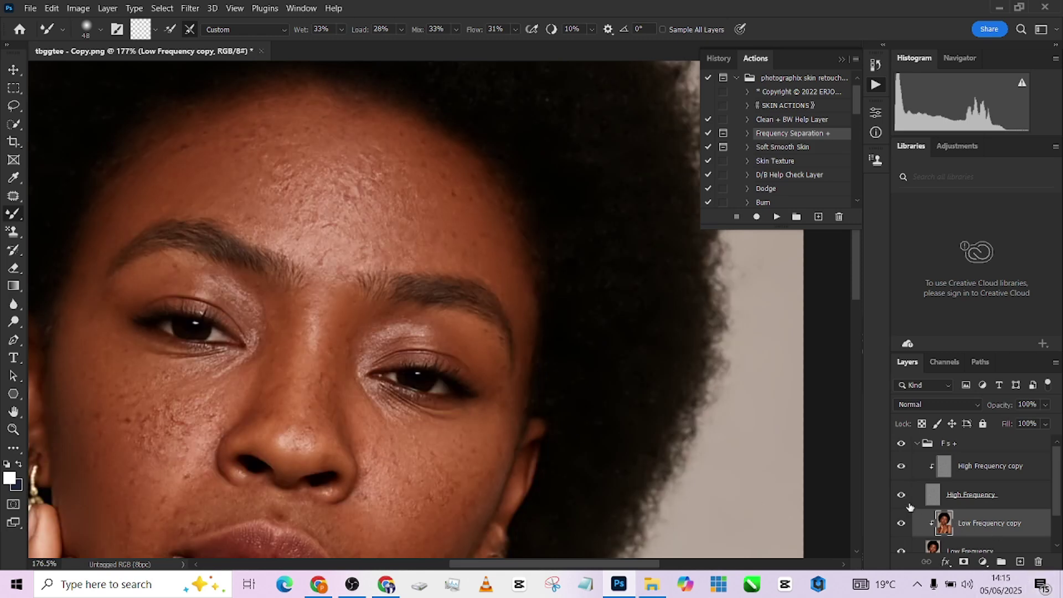
pyautogui.scroll(-3, 382, 252)
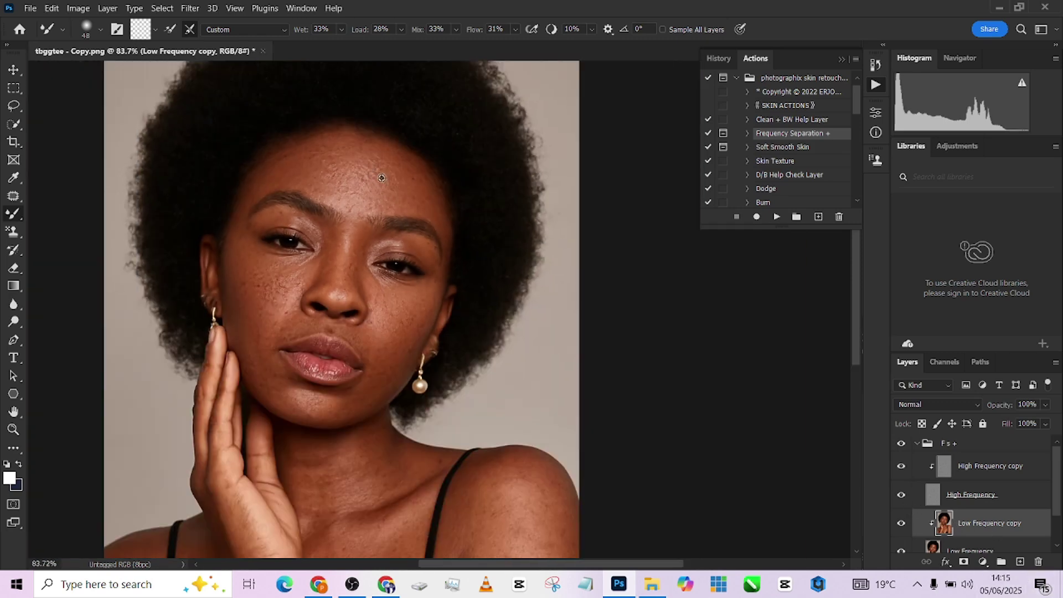
pyautogui.scroll(2, 356, 240)
pyautogui.scroll(1, 355, 240)
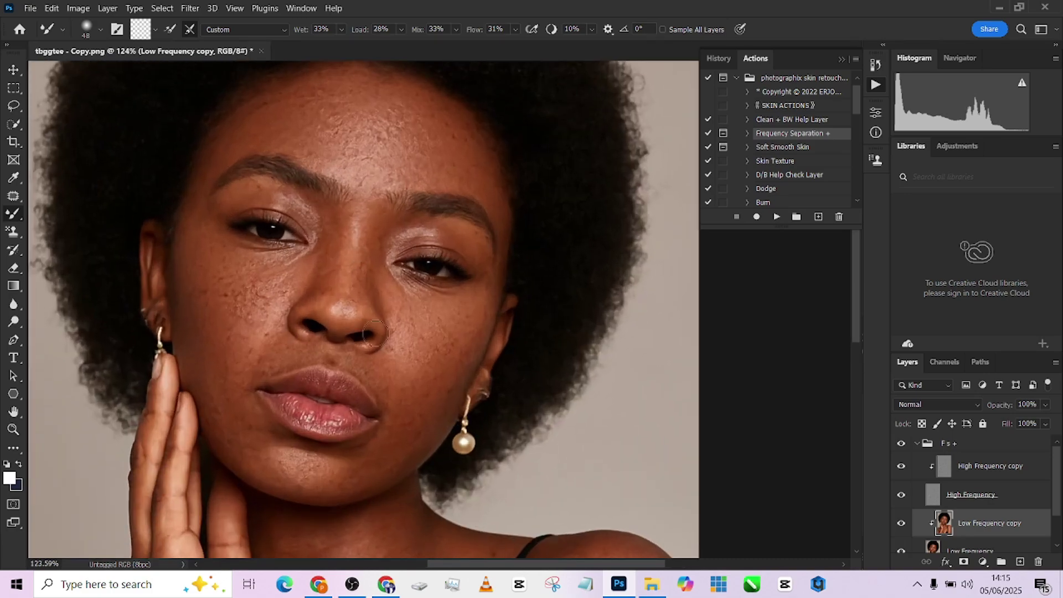
pyautogui.scroll(-2, 389, 373)
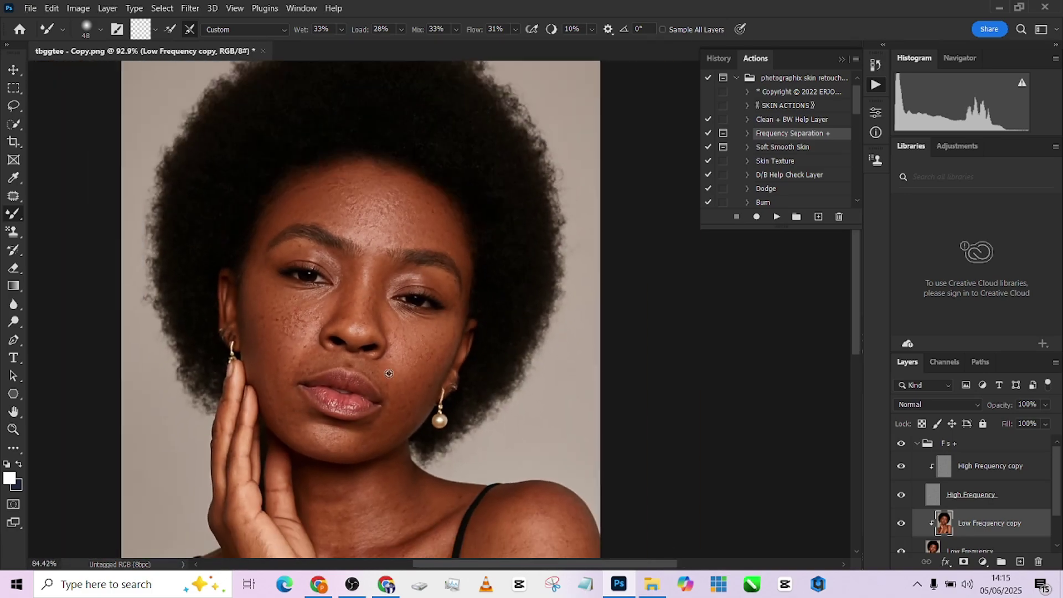
pyautogui.click(901, 445)
pyautogui.click(901, 444)
pyautogui.click(901, 445)
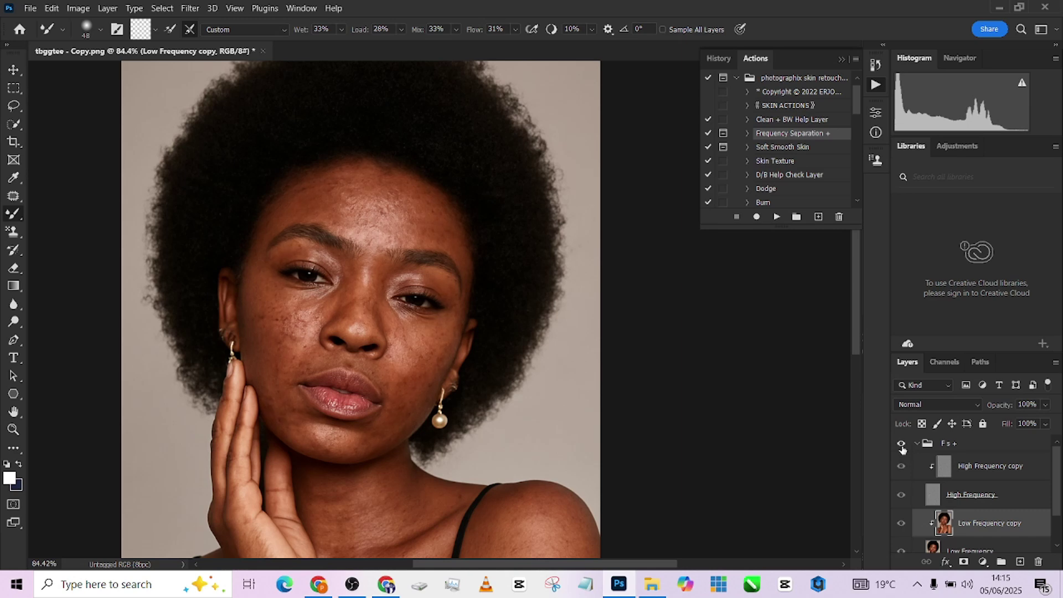
pyautogui.scroll(-2, 417, 253)
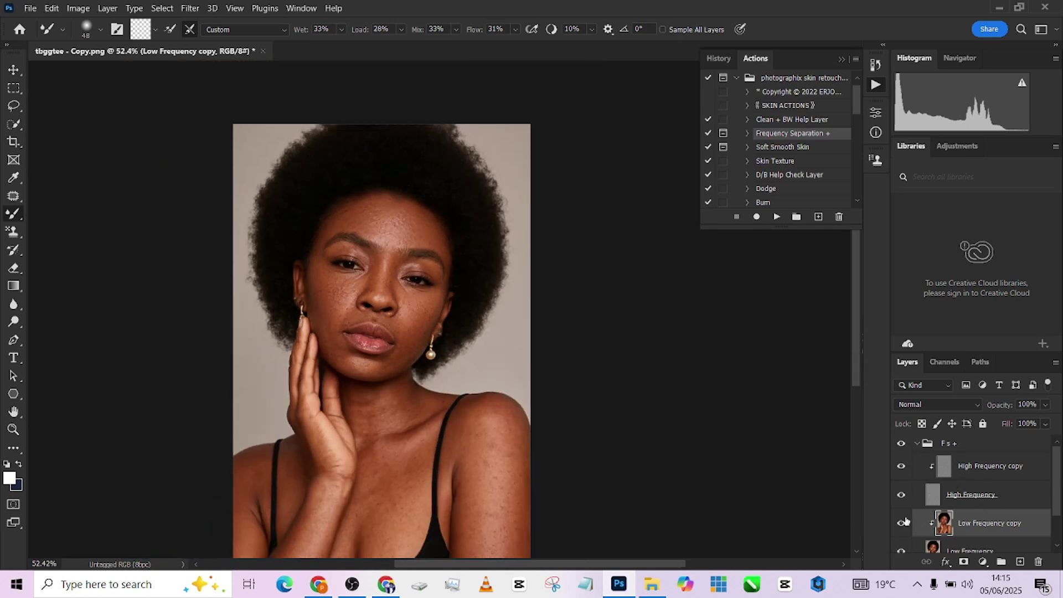
# Smooth the skin on the upper arm, chest and neck with a 97–110 px Mixer Brush
pyautogui.scroll(2, 554, 499)
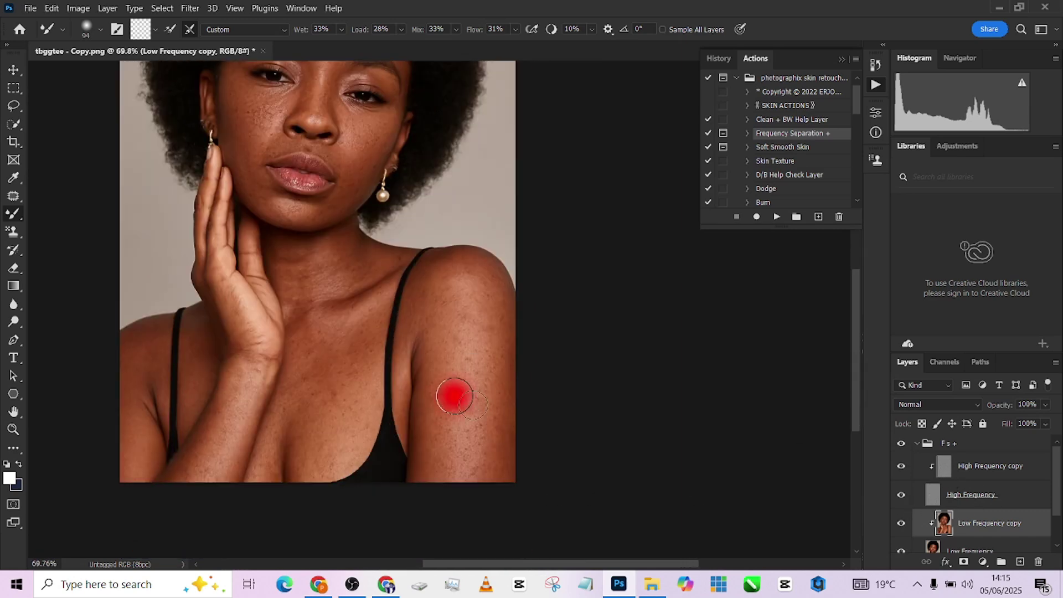
pyautogui.moveTo(449, 418)
pyautogui.mouseDown()
pyautogui.moveTo(455, 425)
pyautogui.moveTo(449, 402)
pyautogui.mouseUp()
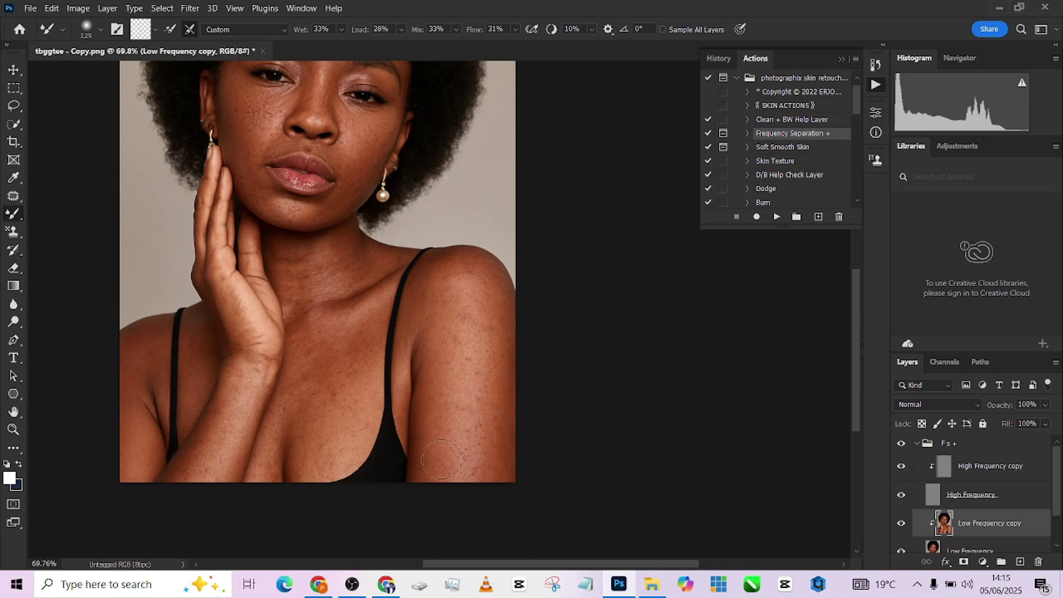
pyautogui.moveTo(466, 448)
pyautogui.mouseDown()
pyautogui.moveTo(491, 467)
pyautogui.moveTo(451, 302)
pyautogui.moveTo(495, 339)
pyautogui.mouseUp()
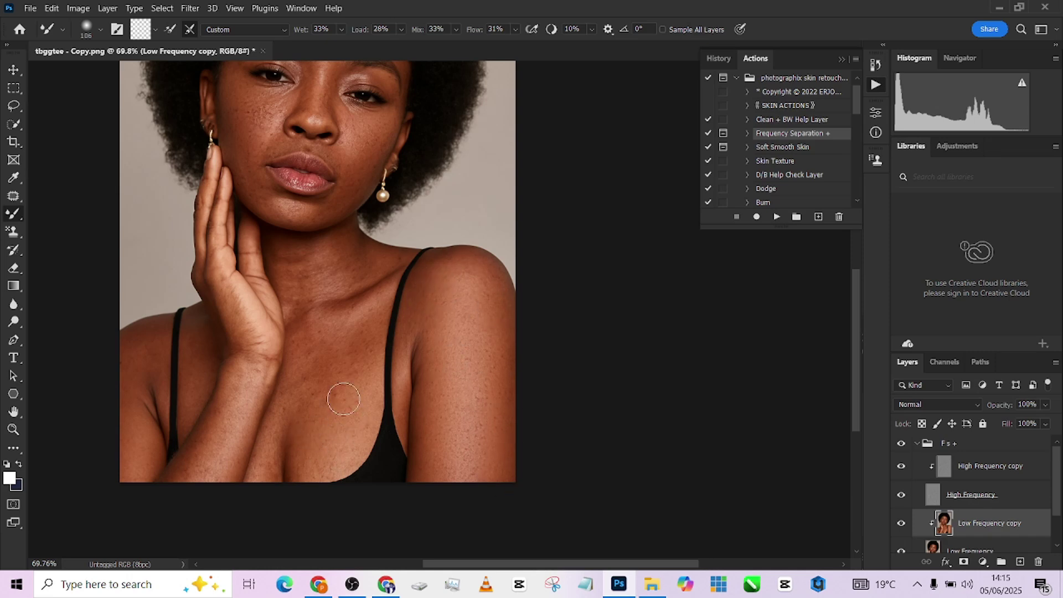
pyautogui.moveTo(351, 380)
pyautogui.mouseDown()
pyautogui.moveTo(356, 368)
pyautogui.moveTo(332, 382)
pyautogui.mouseUp()
pyautogui.moveTo(268, 458); pyautogui.dragTo(320, 438)
pyautogui.moveTo(312, 253)
pyautogui.mouseDown()
pyautogui.moveTo(299, 275)
pyautogui.moveTo(348, 264)
pyautogui.moveTo(330, 254)
pyautogui.moveTo(355, 269)
pyautogui.moveTo(347, 255)
pyautogui.moveTo(287, 332)
pyautogui.mouseUp()
# Zoom in on the face and resize the Mixer Brush to about 90 px for closer blending
pyautogui.hscroll(-5, 287, 332)
pyautogui.scroll(-2, 287, 332)
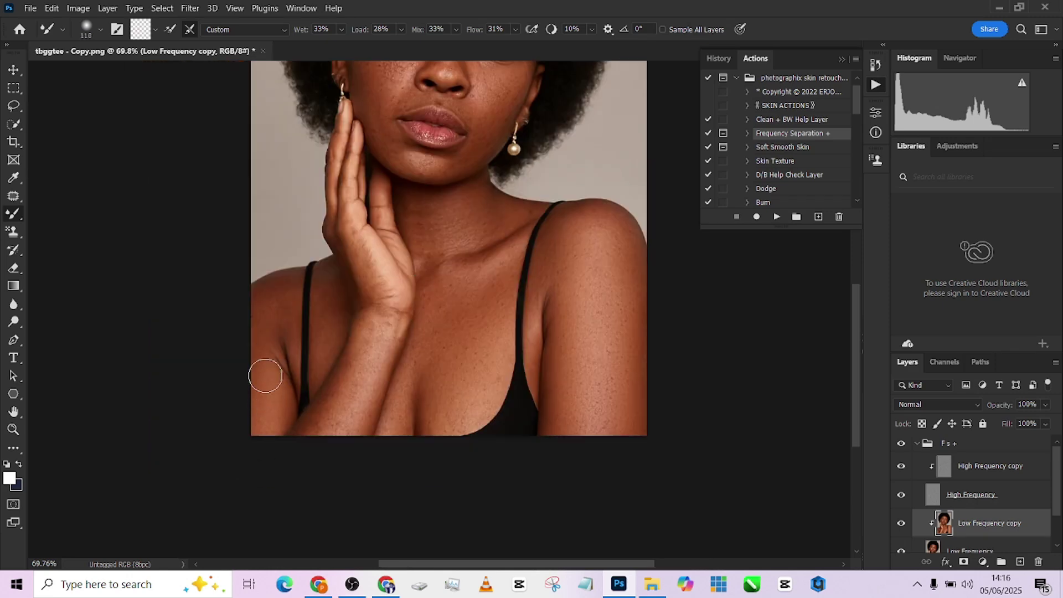
pyautogui.moveTo(360, 394); pyautogui.dragTo(344, 392)
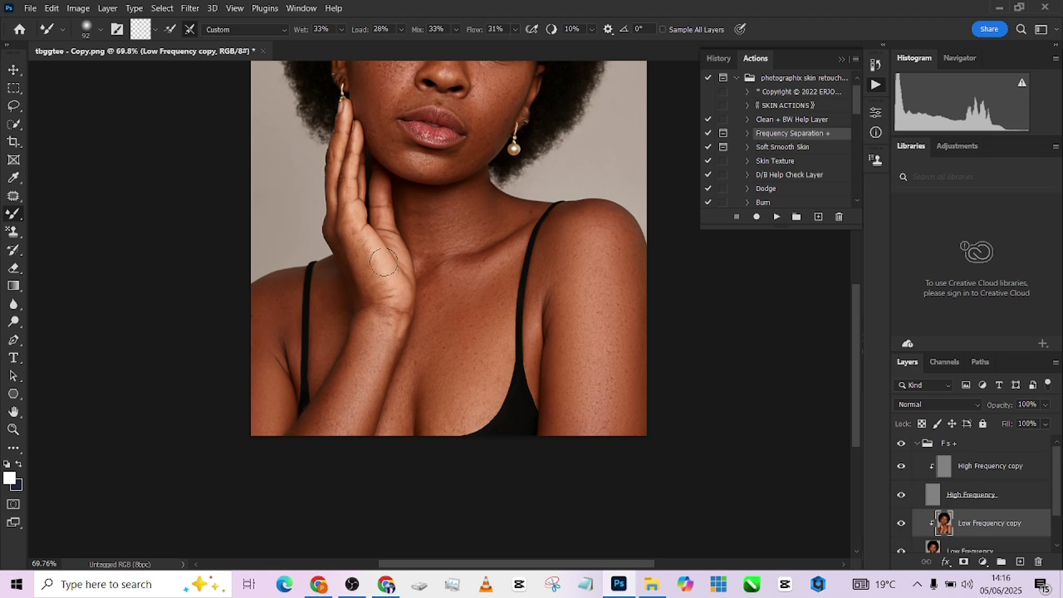
pyautogui.scroll(5, 425, 372)
pyautogui.scroll(2, 463, 287)
pyautogui.press('[')
pyautogui.press('[')
pyautogui.press('[')
pyautogui.press('[')
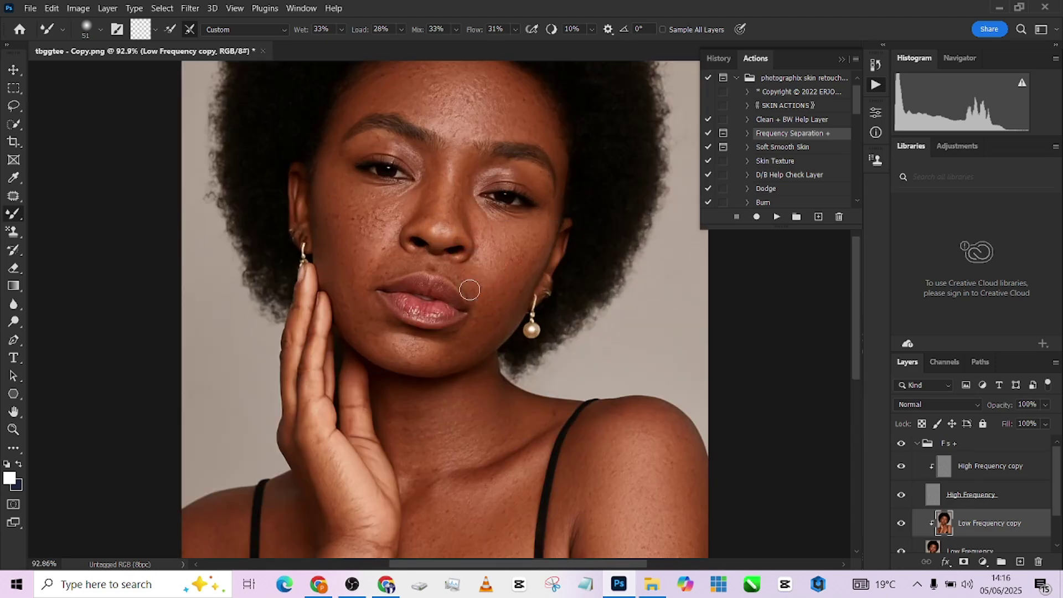
pyautogui.scroll(3, 387, 293)
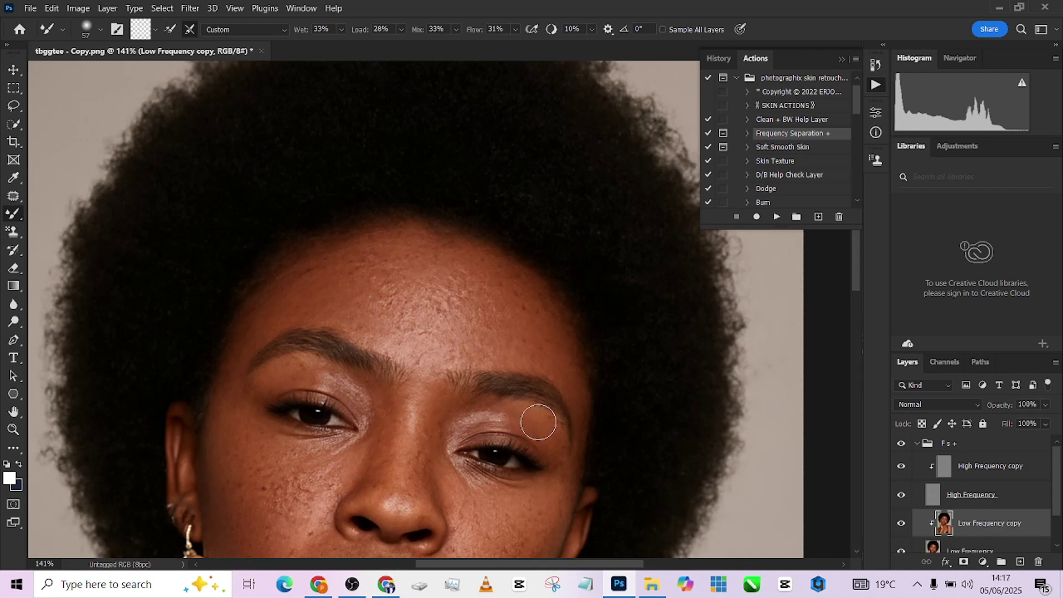
pyautogui.scroll(-4, 407, 256)
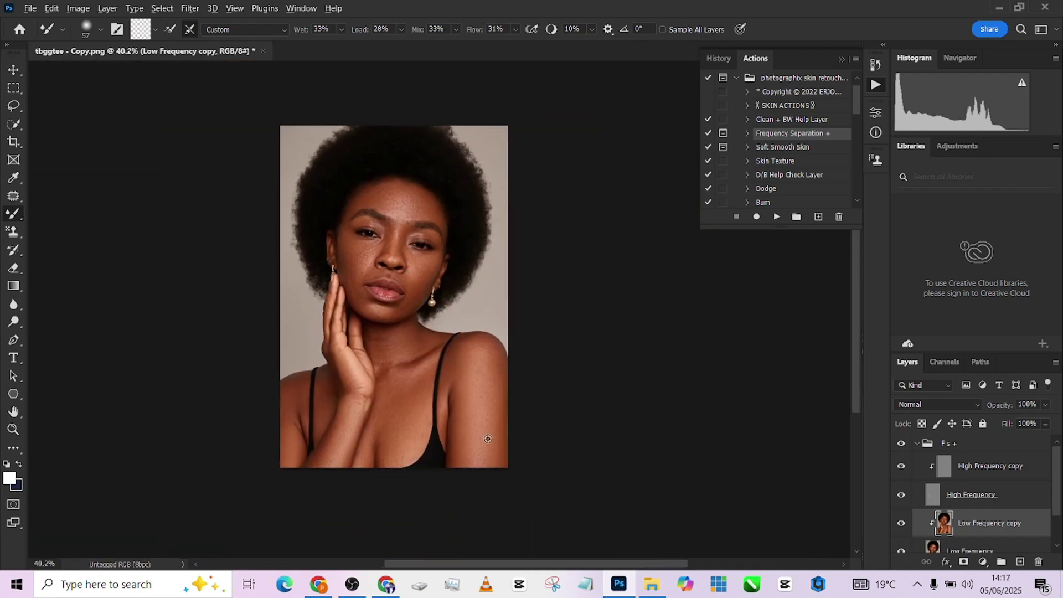
pyautogui.scroll(2, 486, 441)
pyautogui.keyDown('alt'); pyautogui.rightClick(511, 437); pyautogui.keyUp('alt')
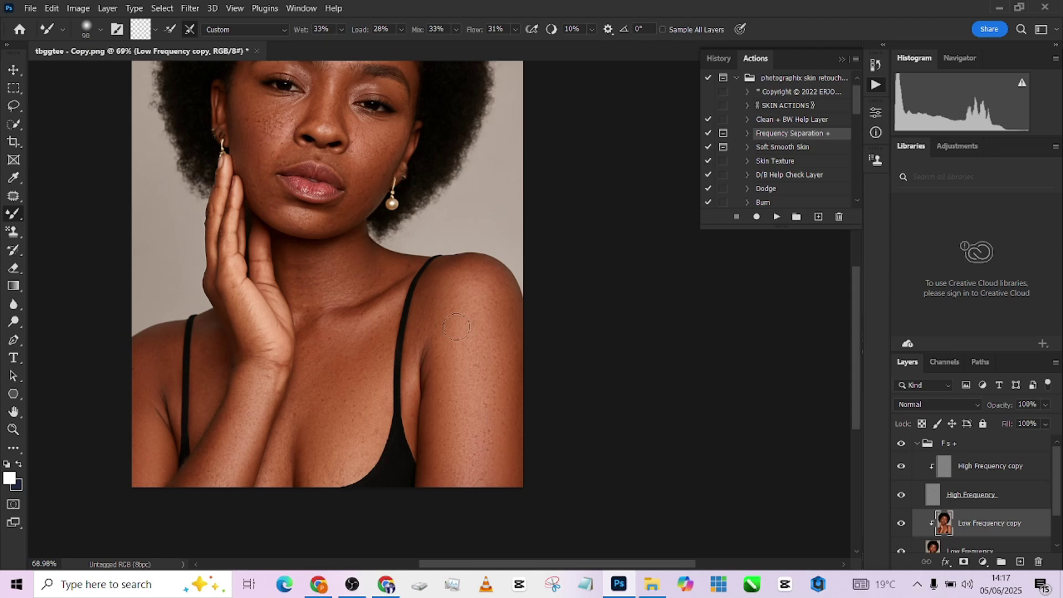
pyautogui.moveTo(391, 340); pyautogui.dragTo(416, 457)
pyautogui.scroll(-1, 433, 329)
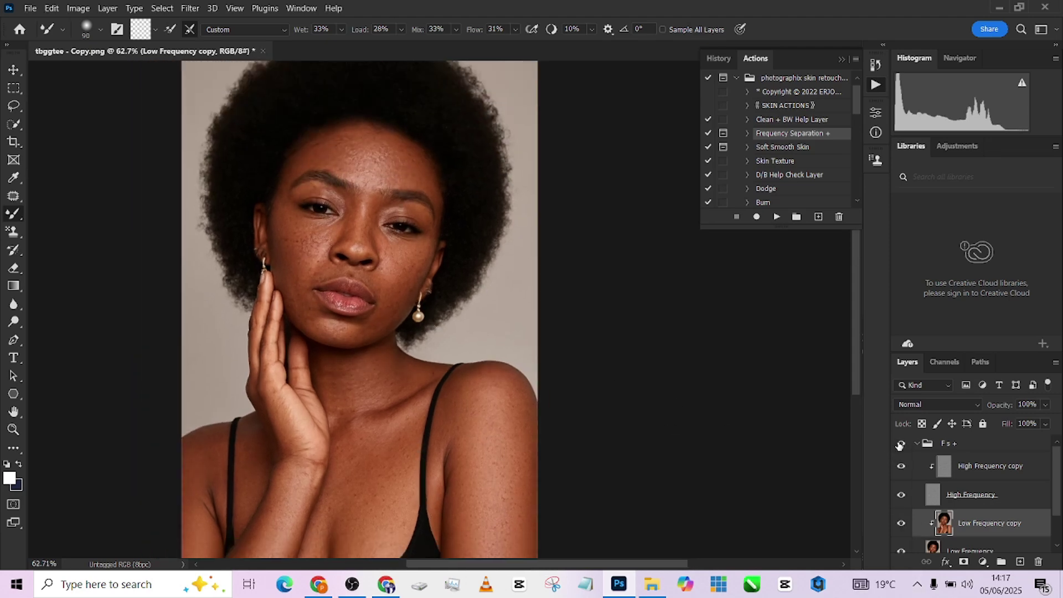
pyautogui.scroll(10, 425, 239)
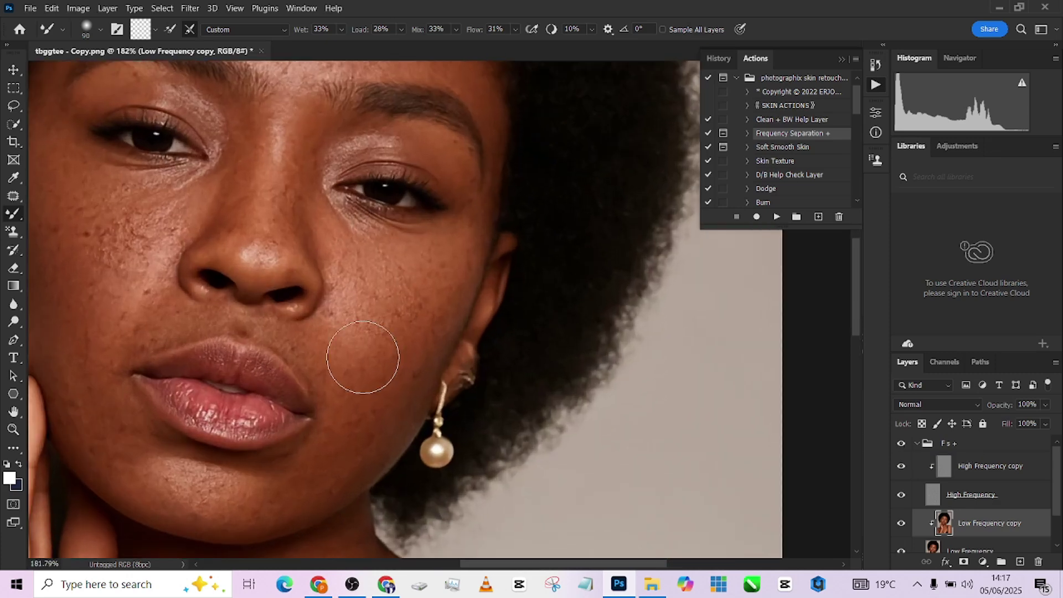
pyautogui.hscroll(-3, 344, 359)
pyautogui.scroll(1, 343, 359)
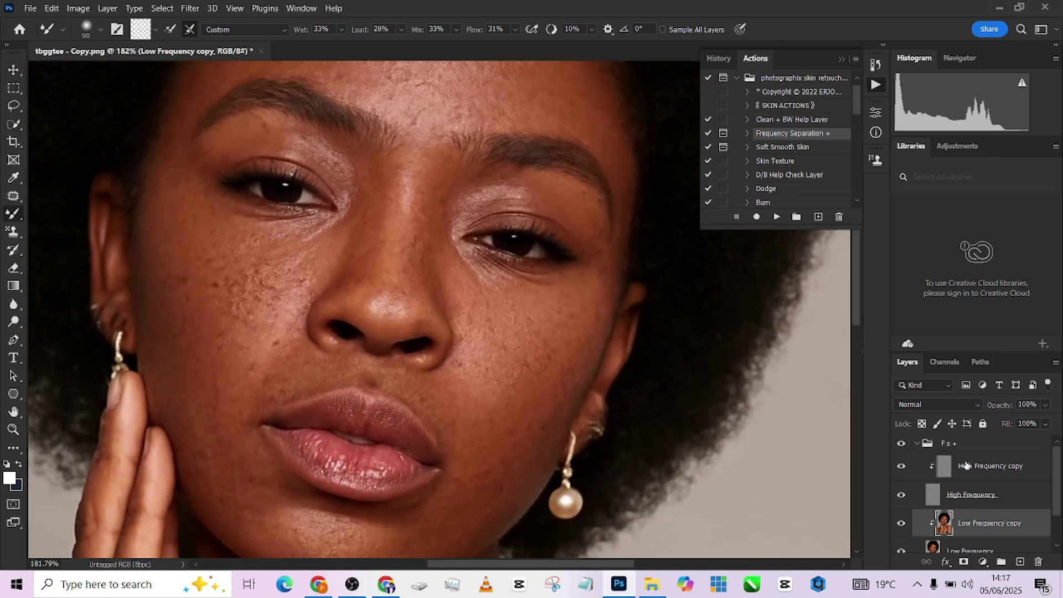
# Select High Frequency copy, switch to Clone Stamp, confirm Flow and shrink the brush to 4 px
pyautogui.click(968, 467)
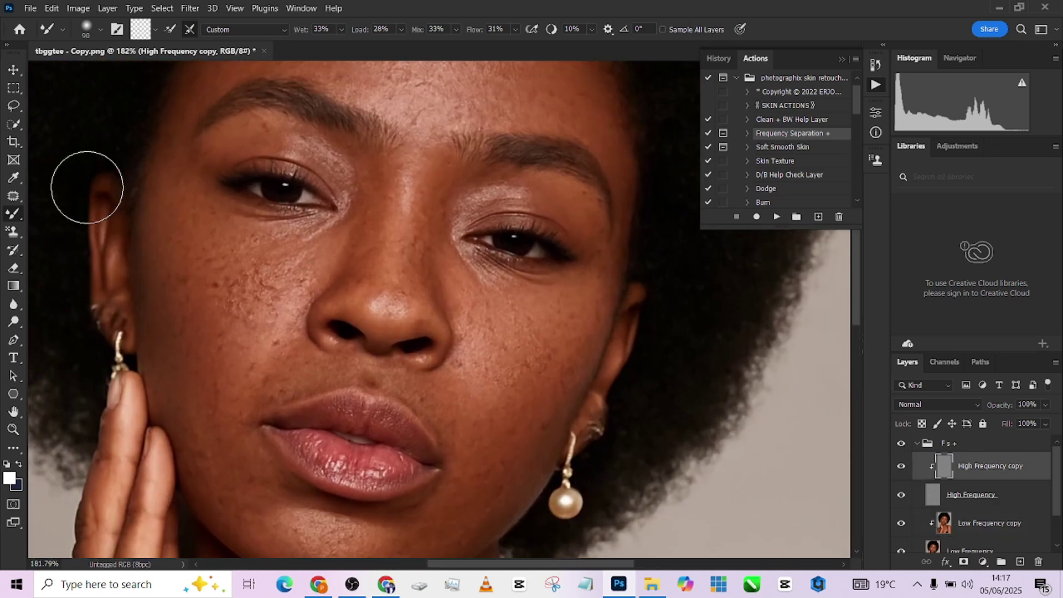
pyautogui.rightClick(15, 232)
pyautogui.click(44, 231)
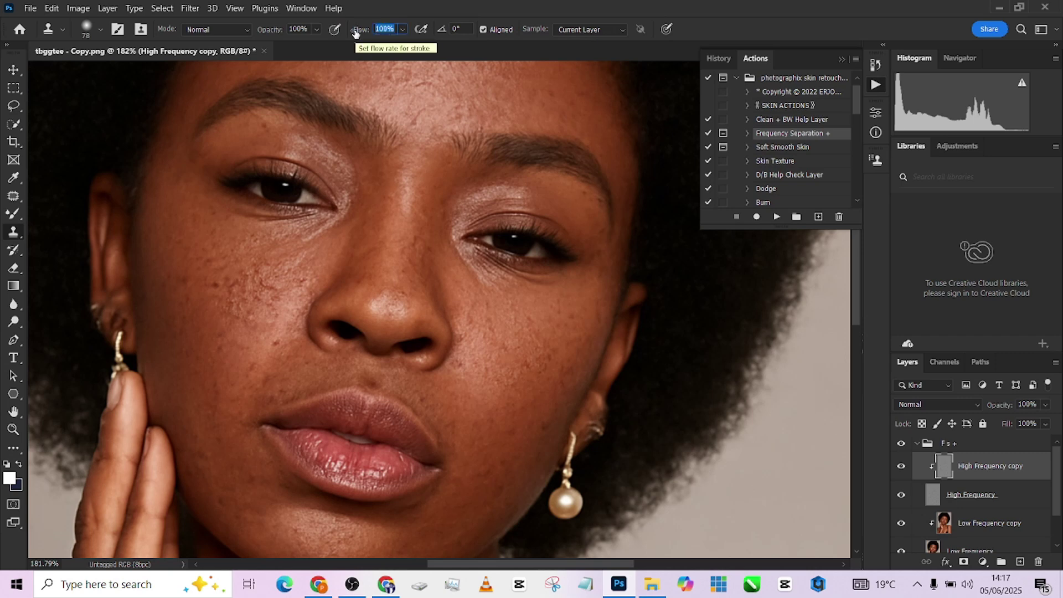
pyautogui.press('Return')
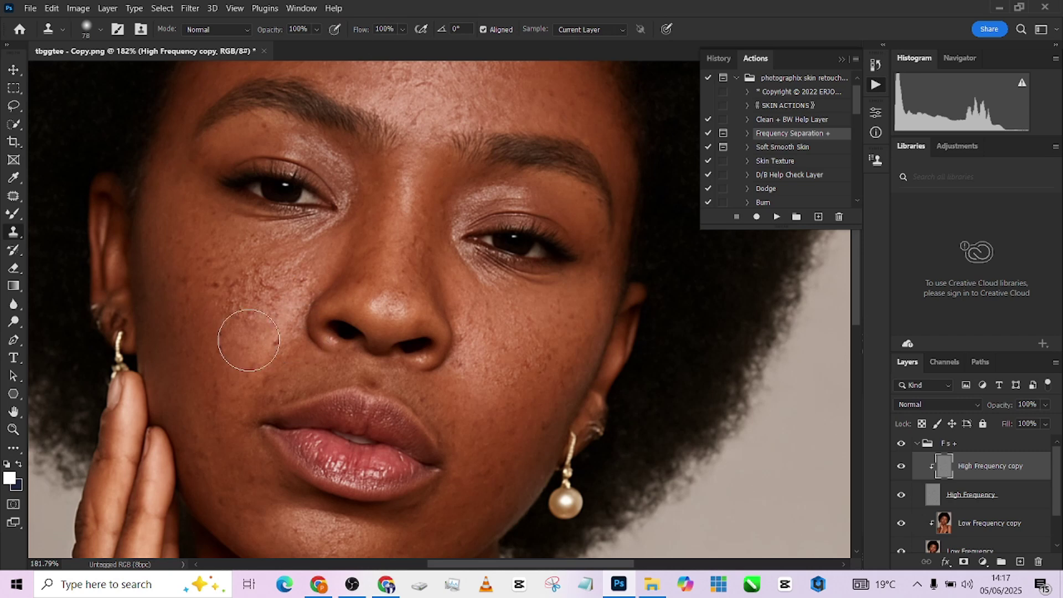
pyautogui.press('[')
pyautogui.press('[')
pyautogui.press('[')
pyautogui.press('[')
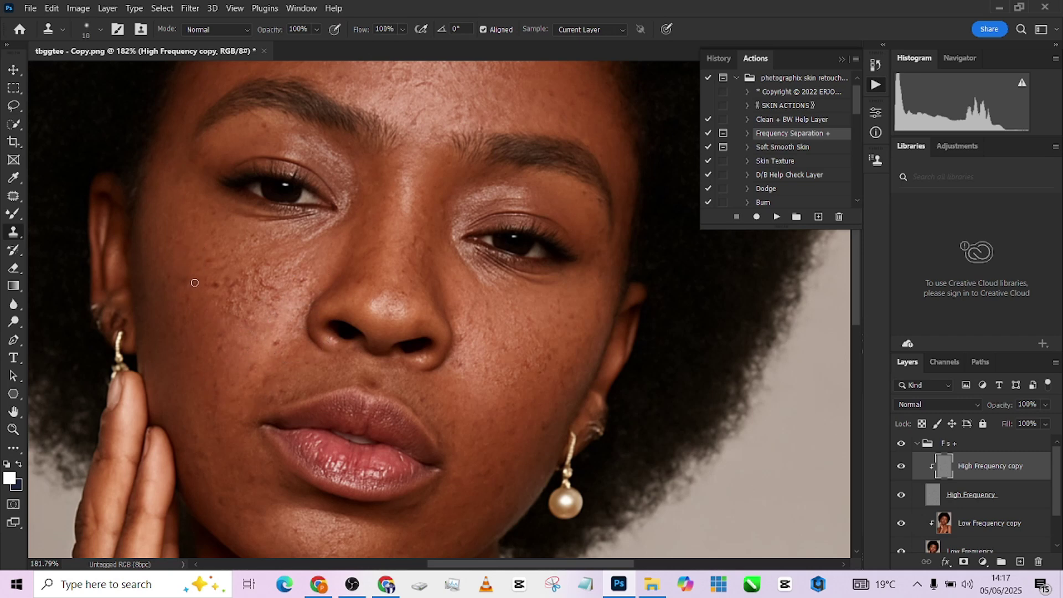
pyautogui.scroll(-2, 199, 332)
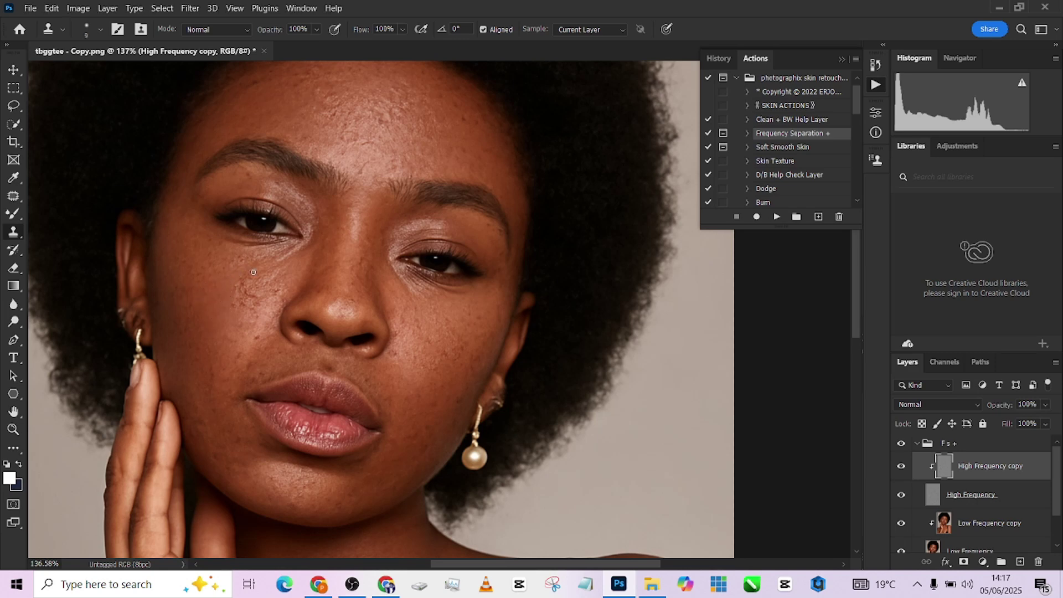
pyautogui.press('[')
pyautogui.press('[')
pyautogui.press('[')
pyautogui.press('[')
pyautogui.press('[')
# Lower the Clone Stamp flow from 23% to just a few percent
pyautogui.scroll(-5, 249, 318)
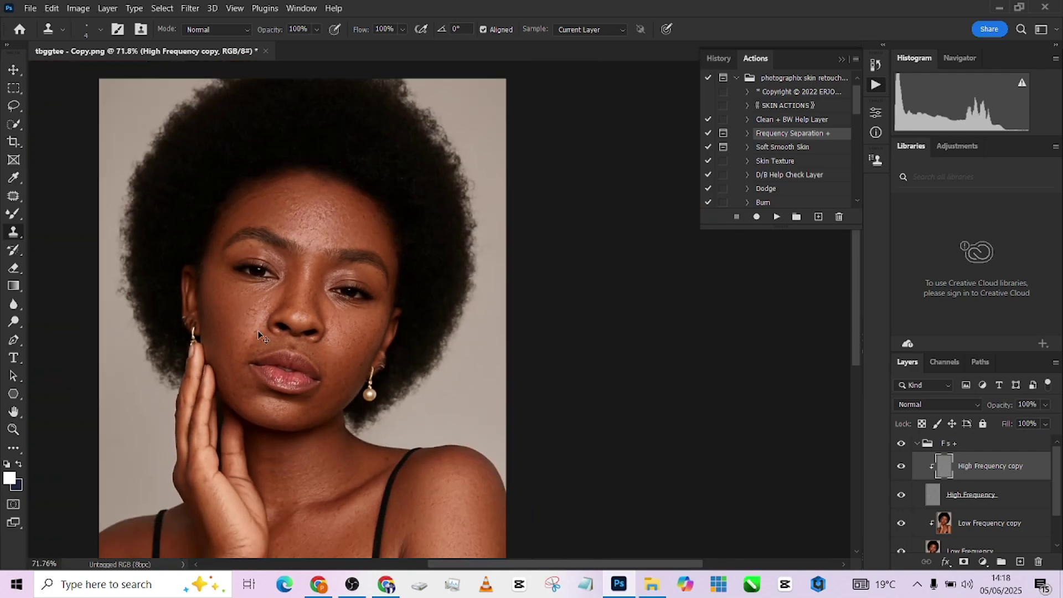
pyautogui.scroll(5, 258, 330)
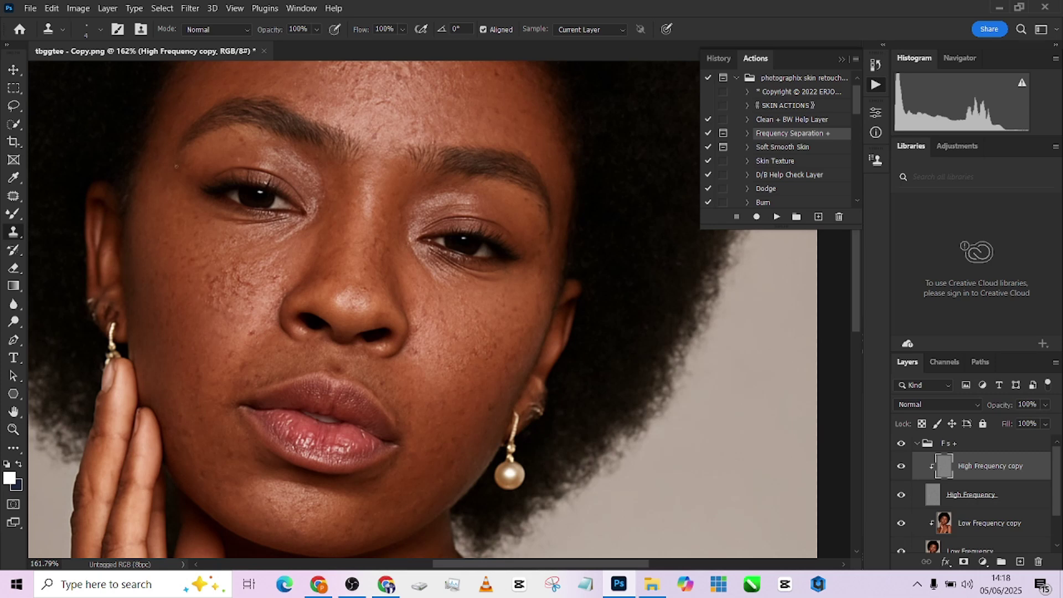
pyautogui.click(403, 31)
pyautogui.click(367, 45)
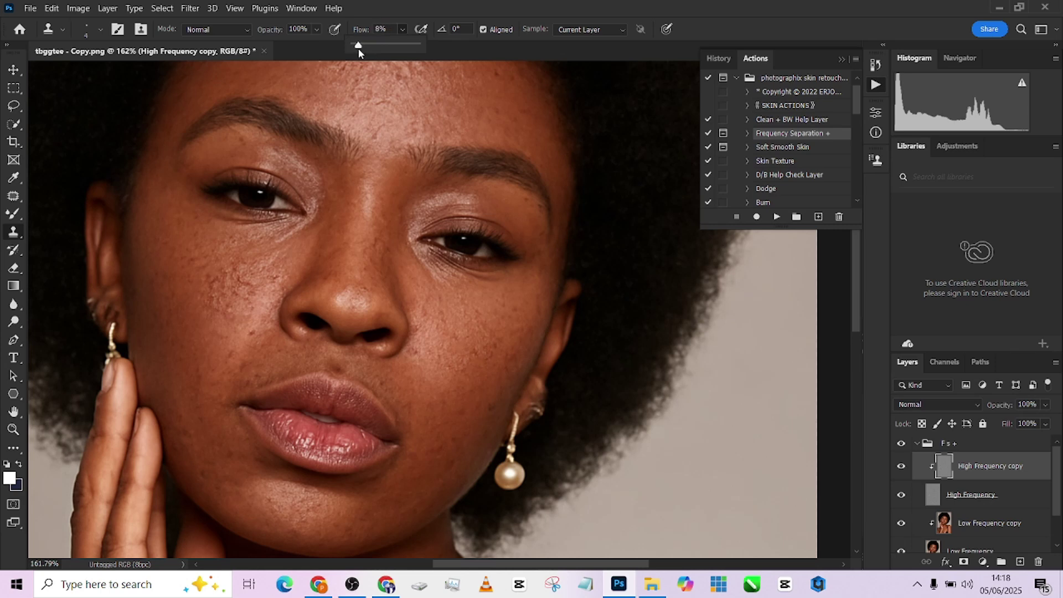
pyautogui.moveTo(358, 49); pyautogui.dragTo(355, 50)
# With a 77 px clone brush, sample clean skin and stamp texture over the cheek
pyautogui.keyDown('alt'); pyautogui.rightClick(202, 347); pyautogui.keyUp('alt')
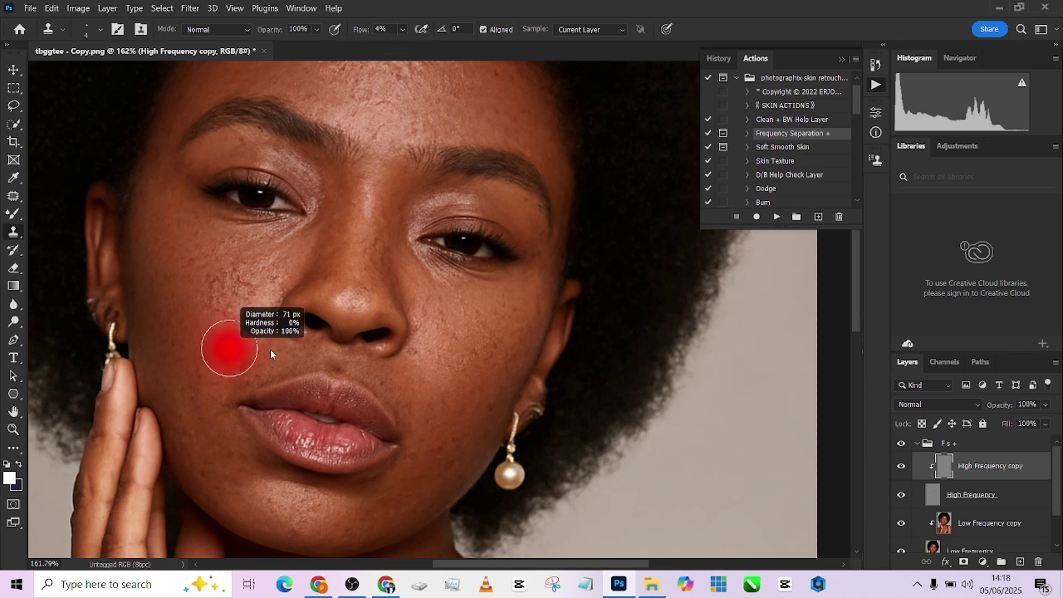
pyautogui.keyDown('alt'); pyautogui.click(185, 347); pyautogui.keyUp('alt')
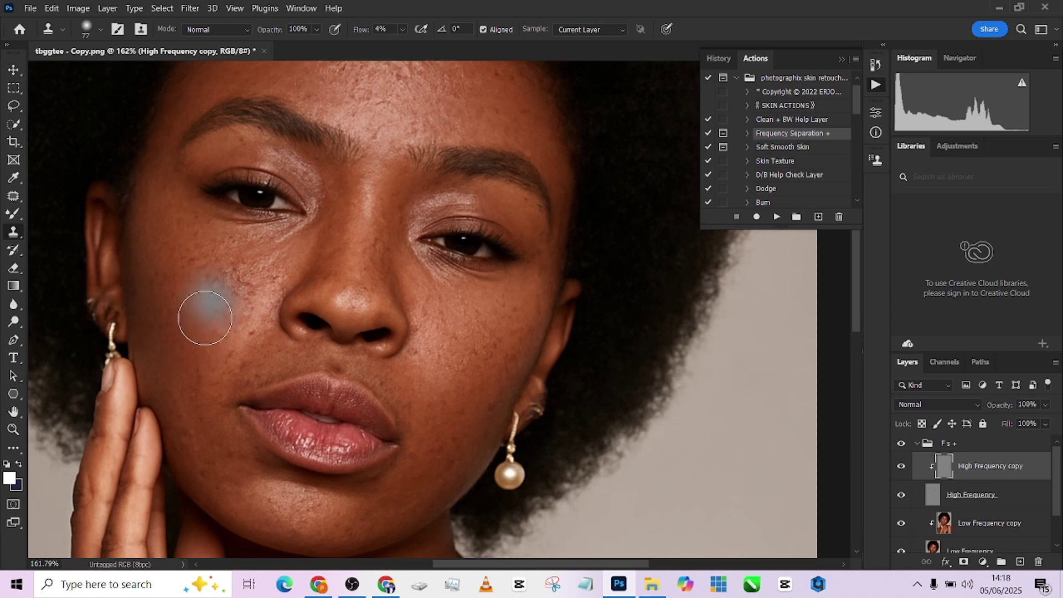
pyautogui.moveTo(209, 332)
pyautogui.mouseDown()
pyautogui.moveTo(209, 284)
pyautogui.moveTo(206, 297)
pyautogui.mouseUp()
pyautogui.scroll(-2, 200, 338)
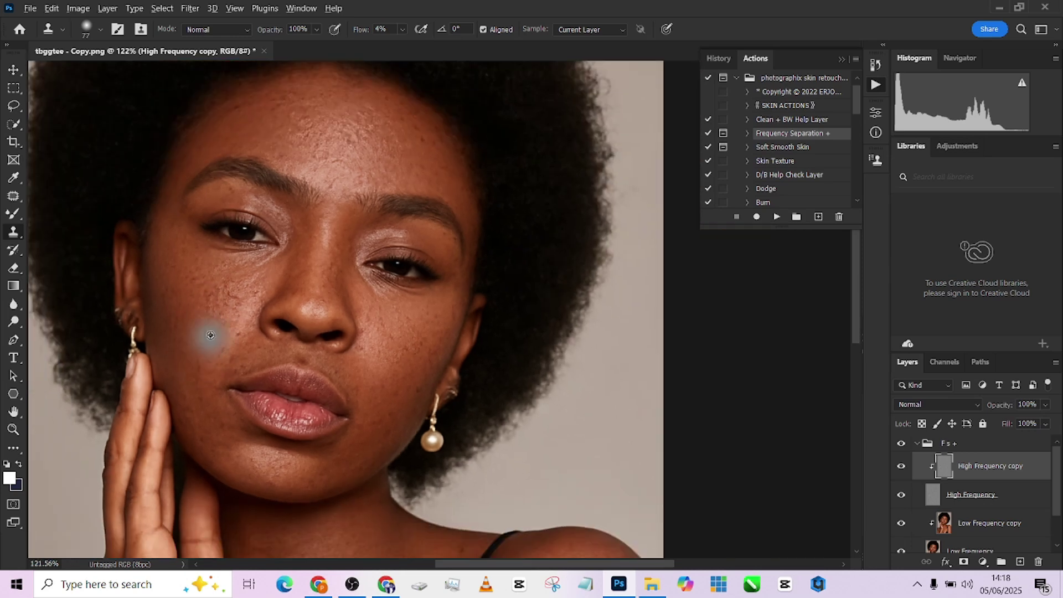
pyautogui.keyDown('alt'); pyautogui.click(197, 329); pyautogui.keyUp('alt')
pyautogui.moveTo(197, 298)
pyautogui.mouseDown()
pyautogui.moveTo(206, 326)
pyautogui.moveTo(232, 312)
pyautogui.moveTo(221, 281)
pyautogui.moveTo(209, 295)
pyautogui.moveTo(213, 374)
pyautogui.moveTo(233, 392)
pyautogui.moveTo(236, 350)
pyautogui.moveTo(202, 350)
pyautogui.mouseUp()
# Clone clean skin under the left eye, onto the forehead, and over a lower-cheek spot
pyautogui.keyDown('alt'); pyautogui.click(227, 365); pyautogui.keyUp('alt')
pyautogui.click(263, 331)
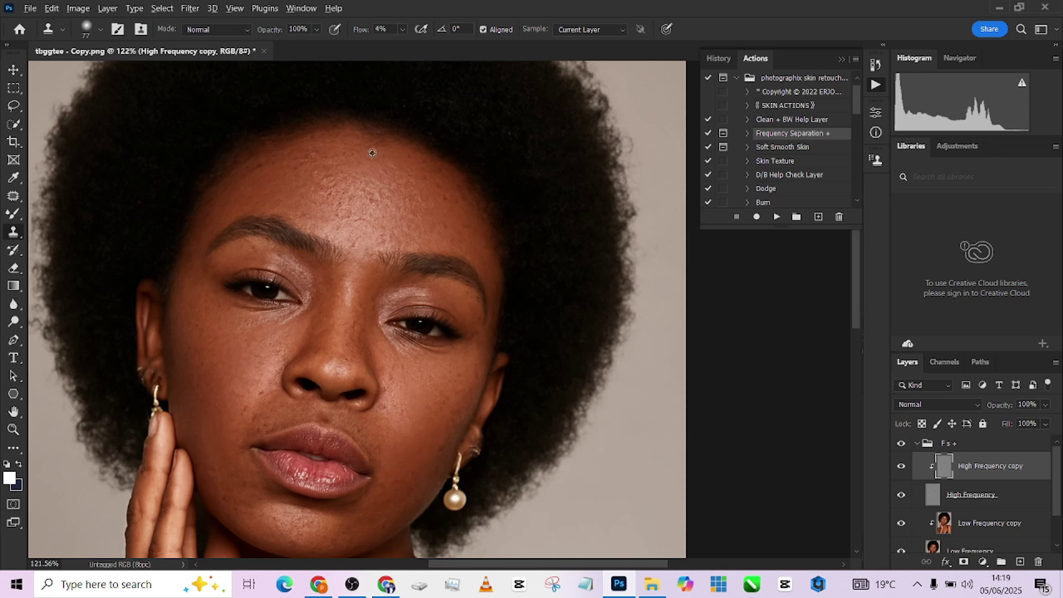
pyautogui.moveTo(333, 178); pyautogui.dragTo(358, 219)
pyautogui.scroll(2, 358, 219)
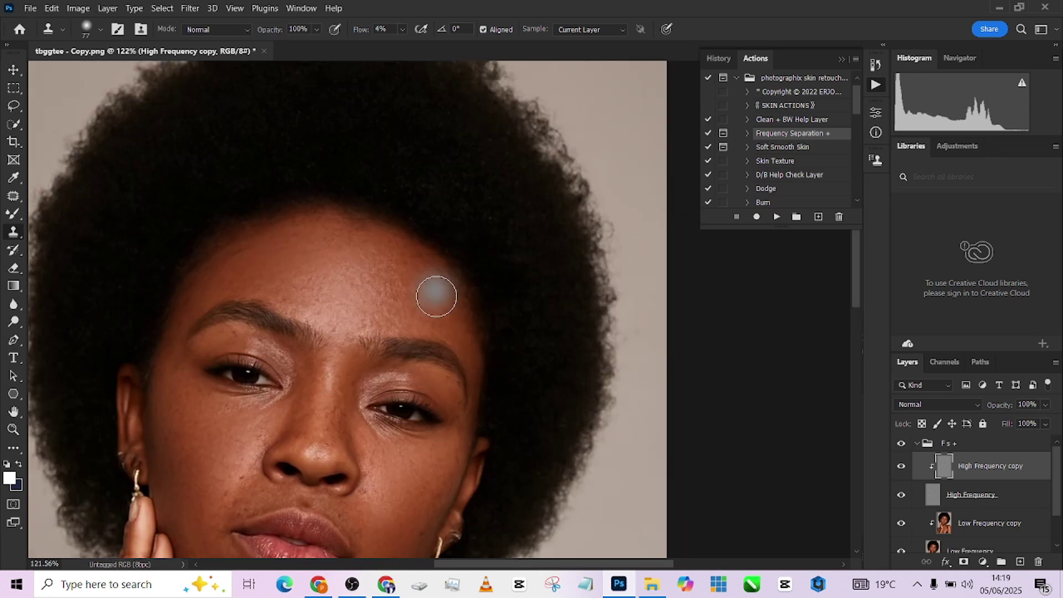
pyautogui.scroll(1, 391, 297)
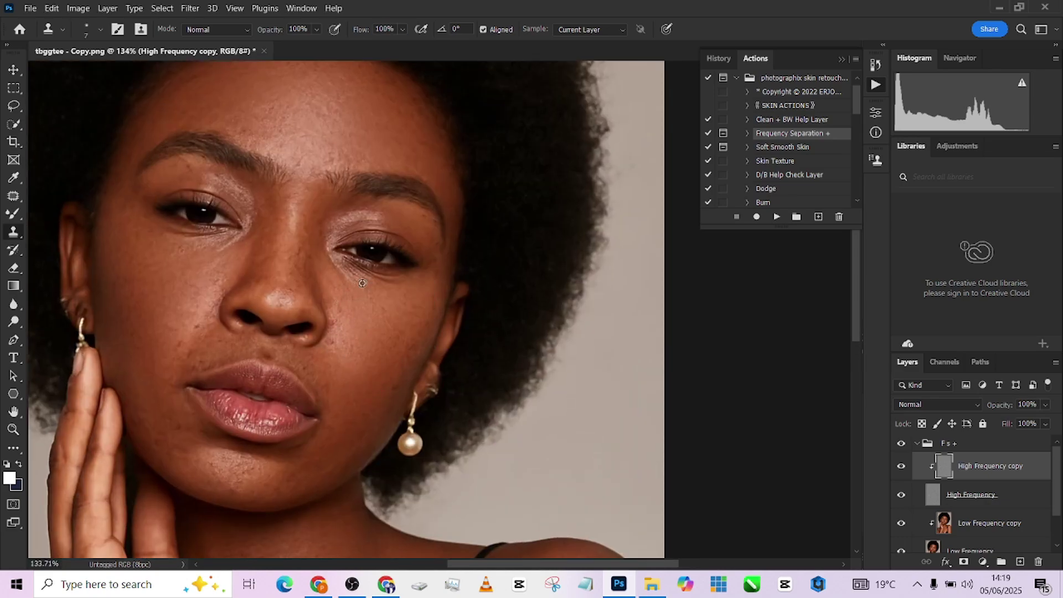
pyautogui.scroll(1, 404, 310)
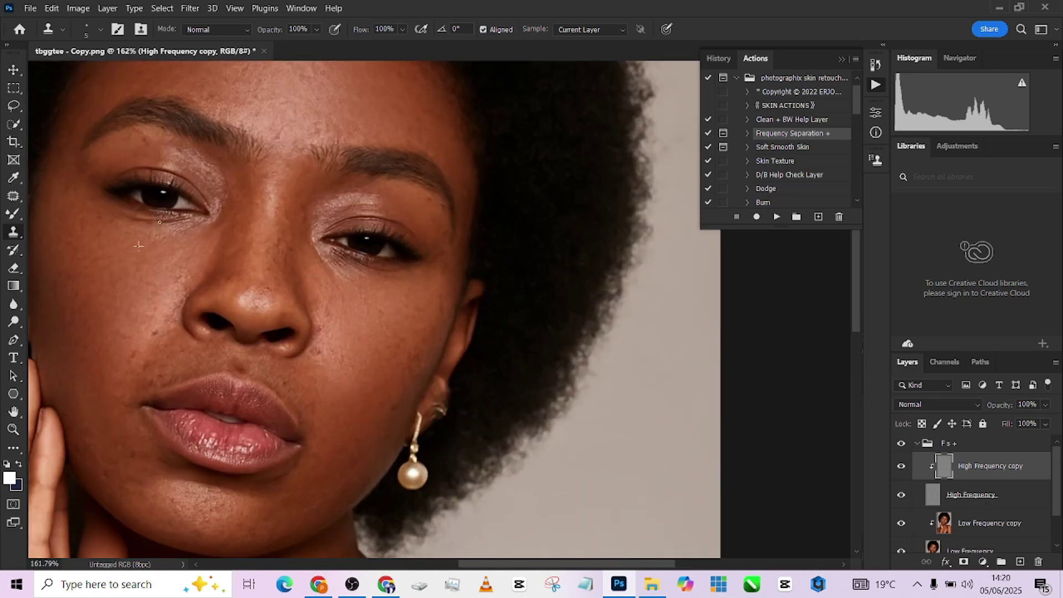
pyautogui.click(131, 361)
pyautogui.moveTo(167, 316); pyautogui.dragTo(209, 320)
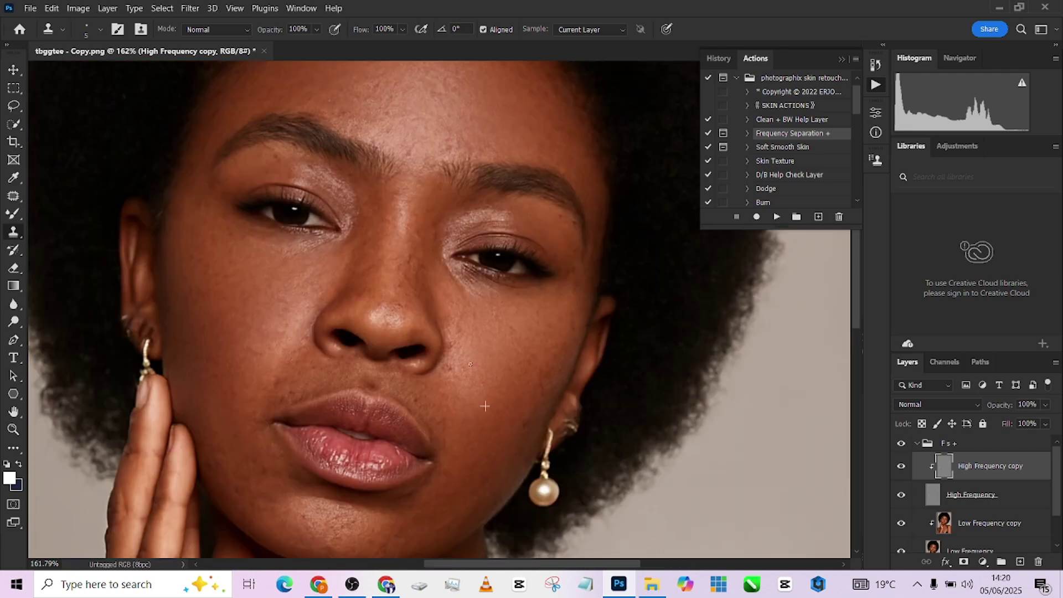
pyautogui.scroll(-3, 452, 357)
pyautogui.scroll(5, 460, 304)
pyautogui.scroll(-1, 461, 303)
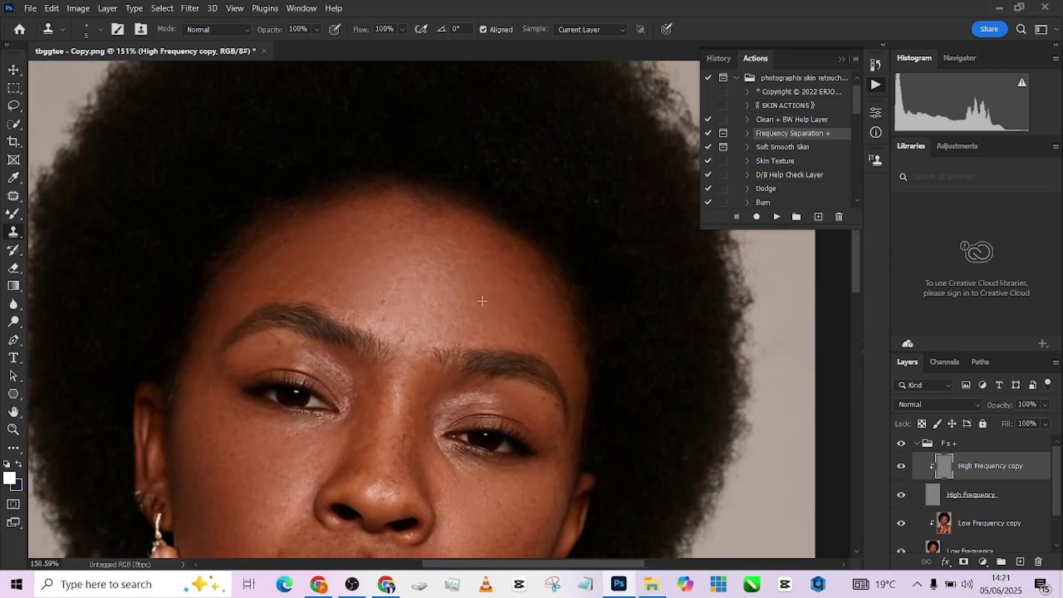
pyautogui.scroll(-5, 405, 264)
pyautogui.scroll(4, 465, 305)
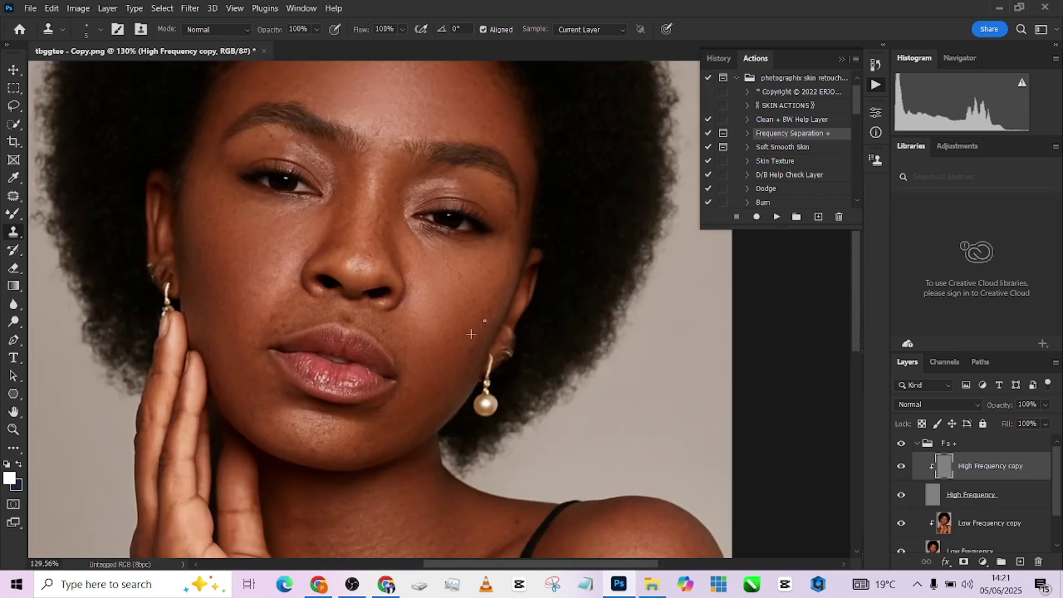
pyautogui.scroll(-6, 465, 304)
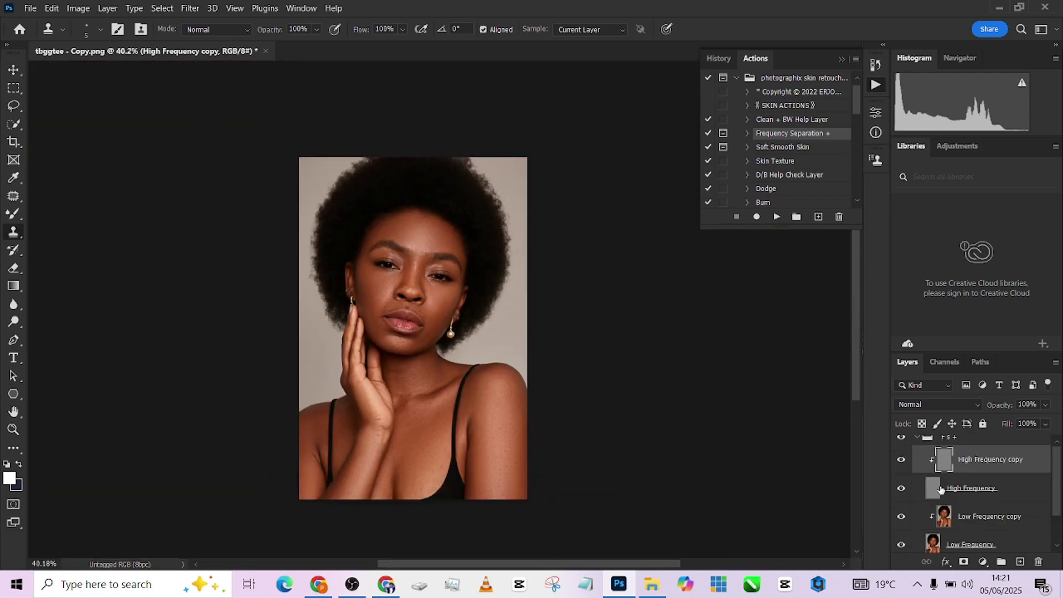
# Collapse the F s + group, toggle it off and on to compare, then bring up Background's layer menu
pyautogui.click(916, 444)
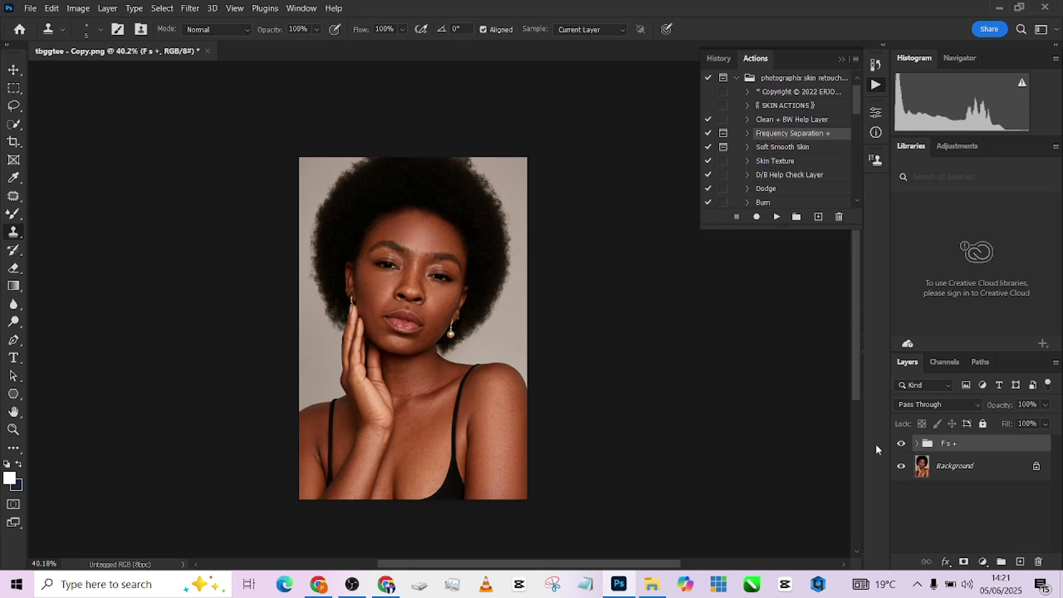
pyautogui.scroll(2, 415, 312)
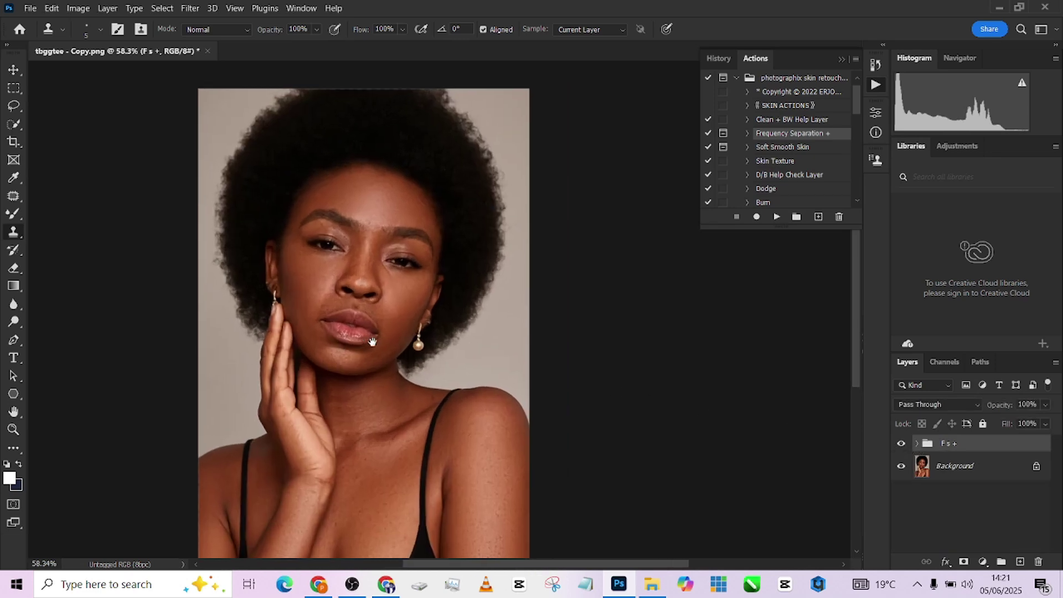
pyautogui.scroll(3, 333, 235)
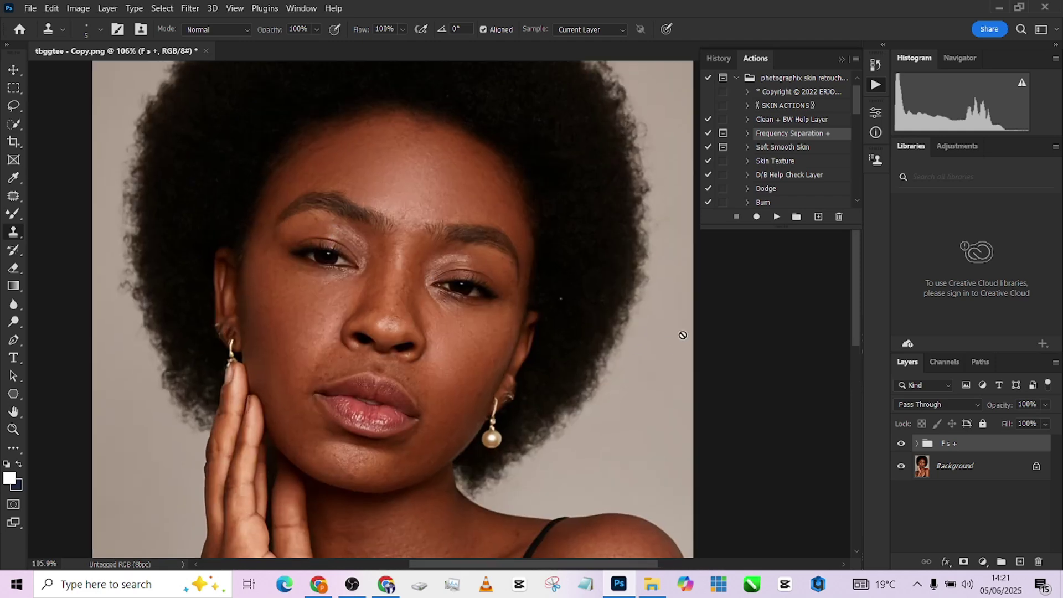
pyautogui.scroll(-1, 337, 187)
pyautogui.scroll(-1, 337, 187)
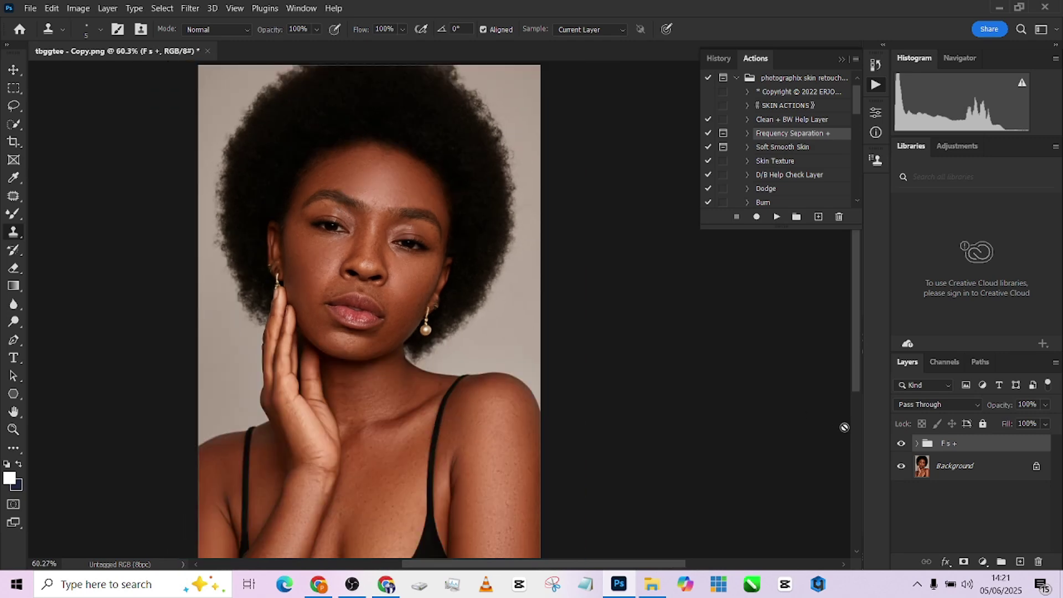
pyautogui.click(900, 447)
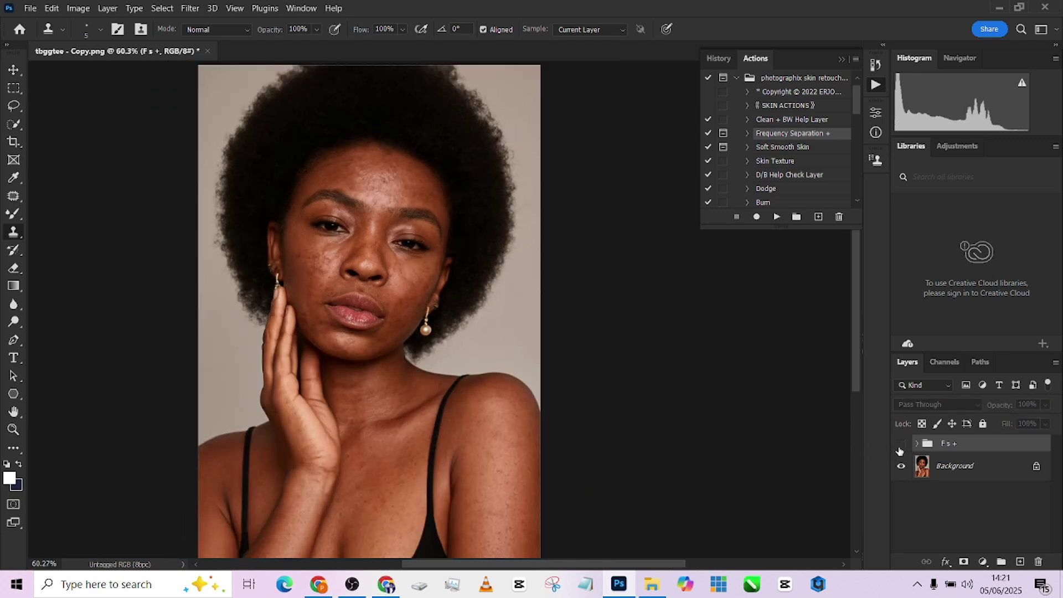
pyautogui.click(900, 447)
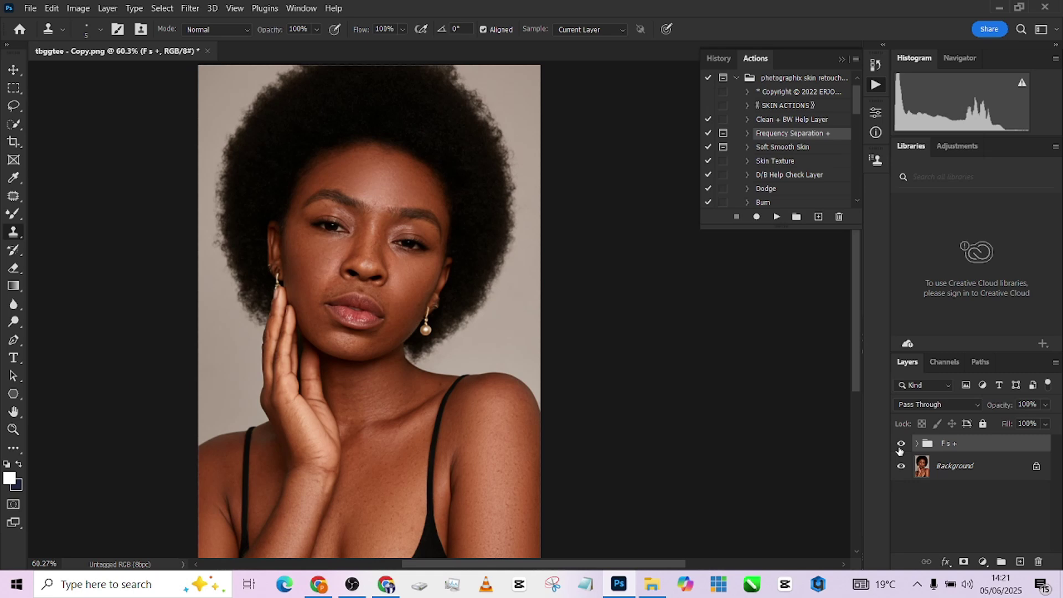
pyautogui.rightClick(989, 468)
# Flatten the image and rerun the Frequency Separation + action with a 3-pixel Gaussian Blur
pyautogui.click(965, 426)
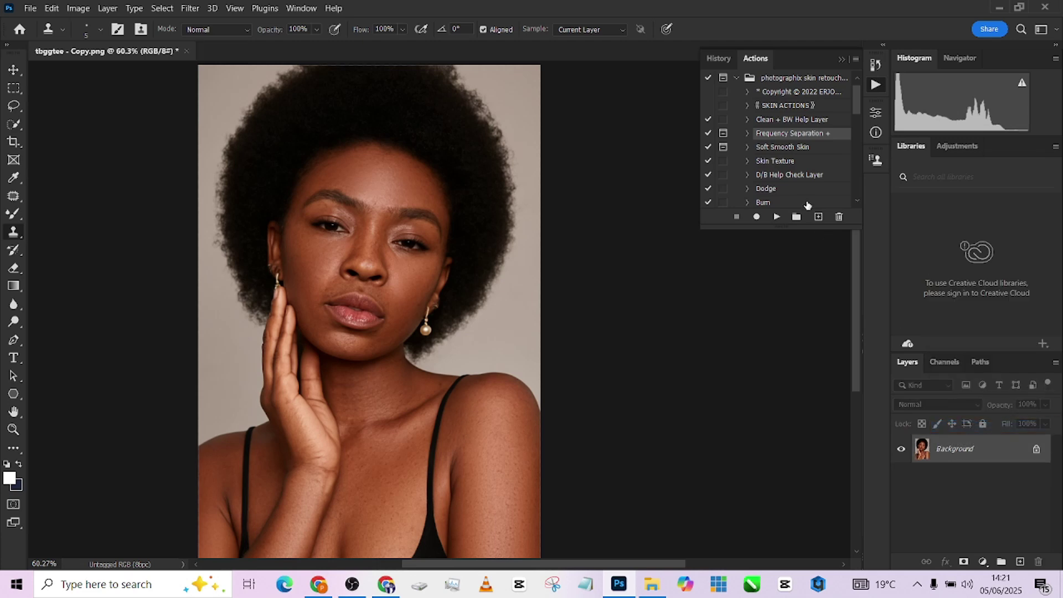
pyautogui.click(774, 217)
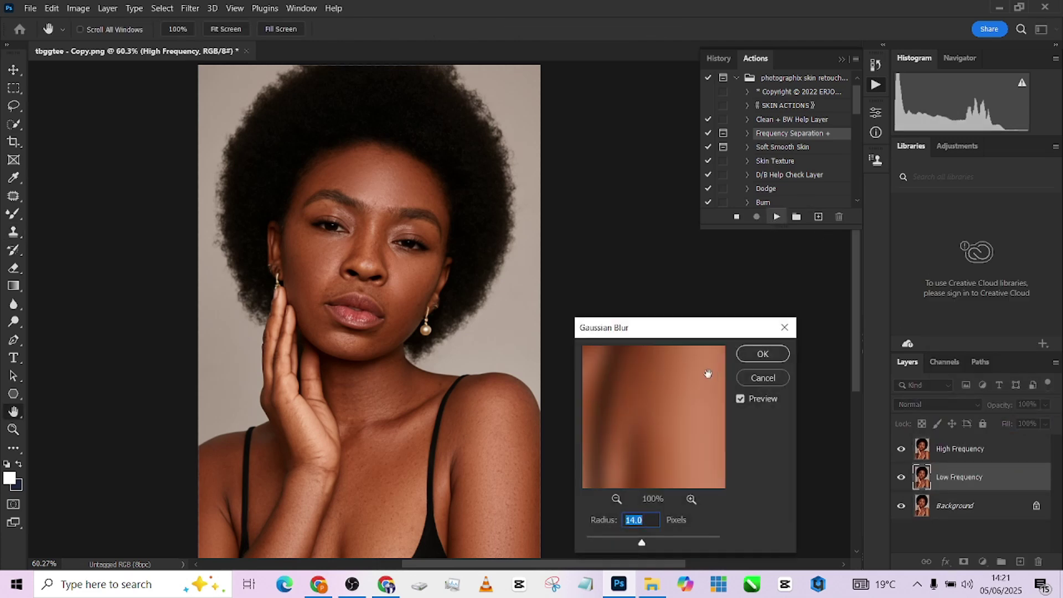
pyautogui.write('3')
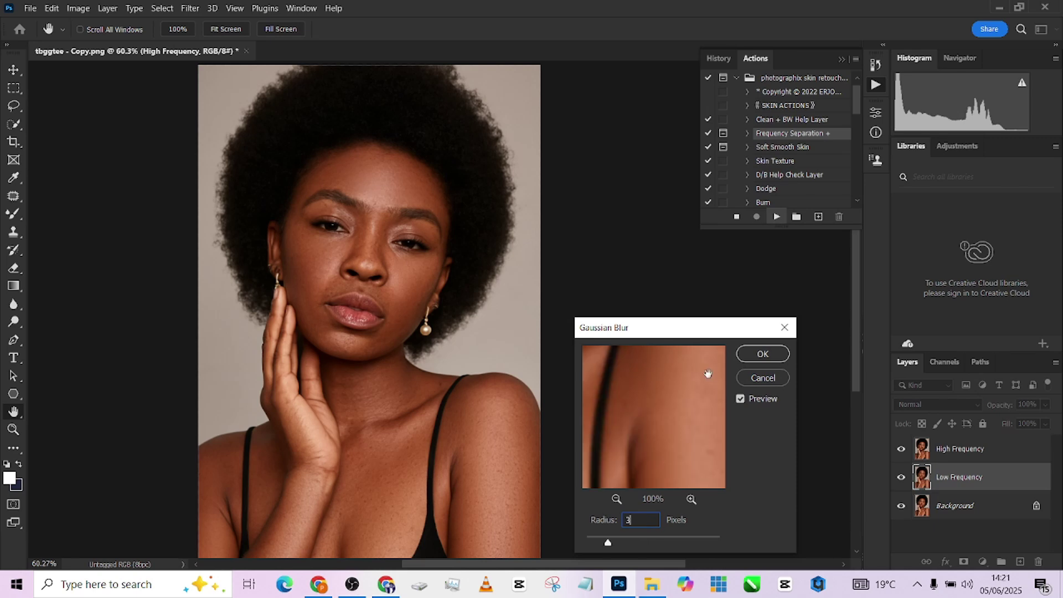
pyautogui.click(772, 358)
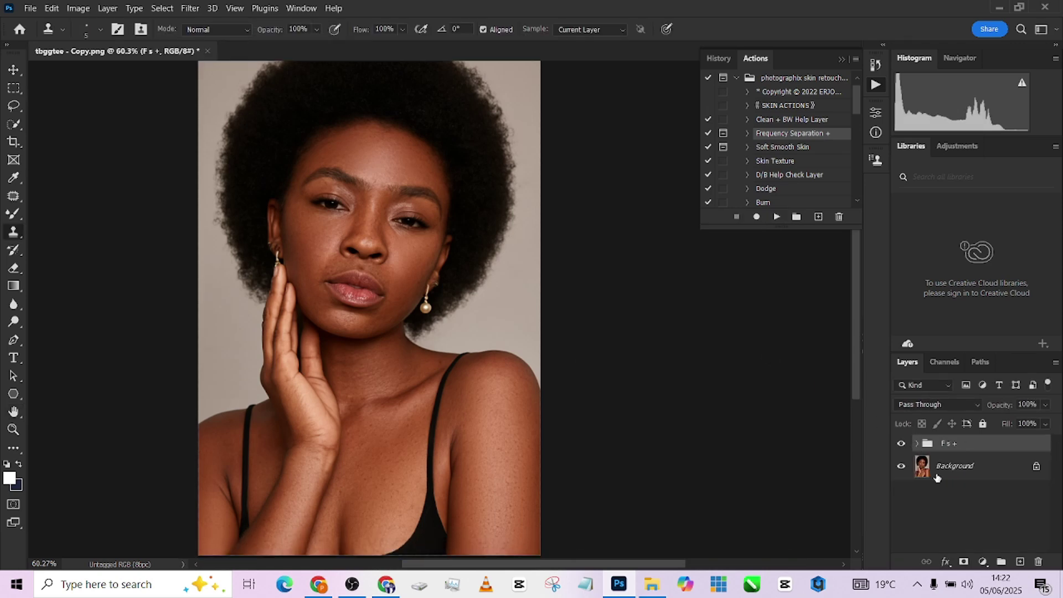
# Convert the Low Frequency copy layer in the F s + group to a smart object
pyautogui.click(918, 443)
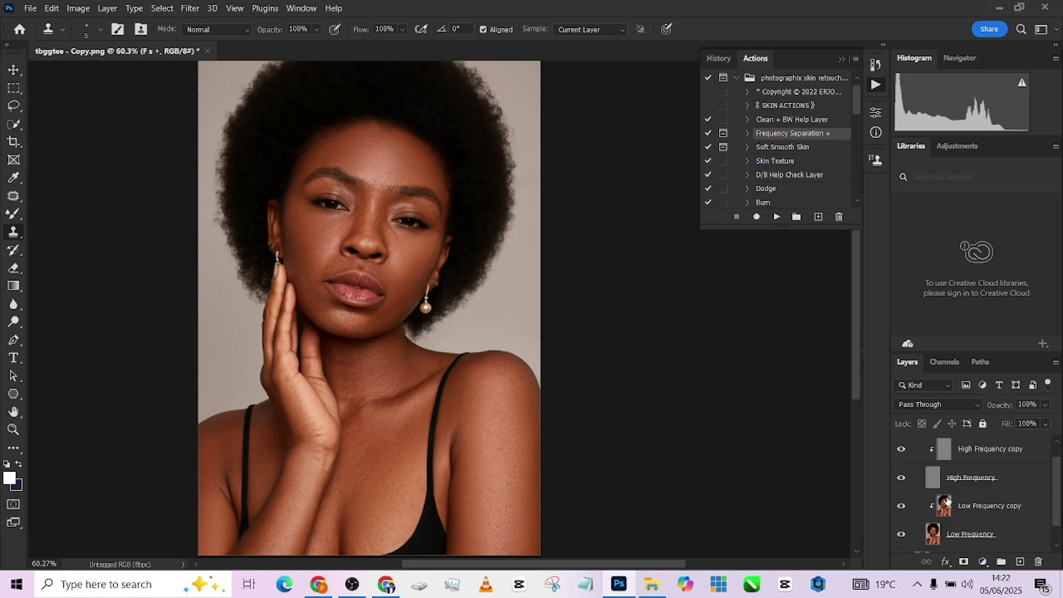
pyautogui.click(943, 506)
pyautogui.rightClick(944, 505)
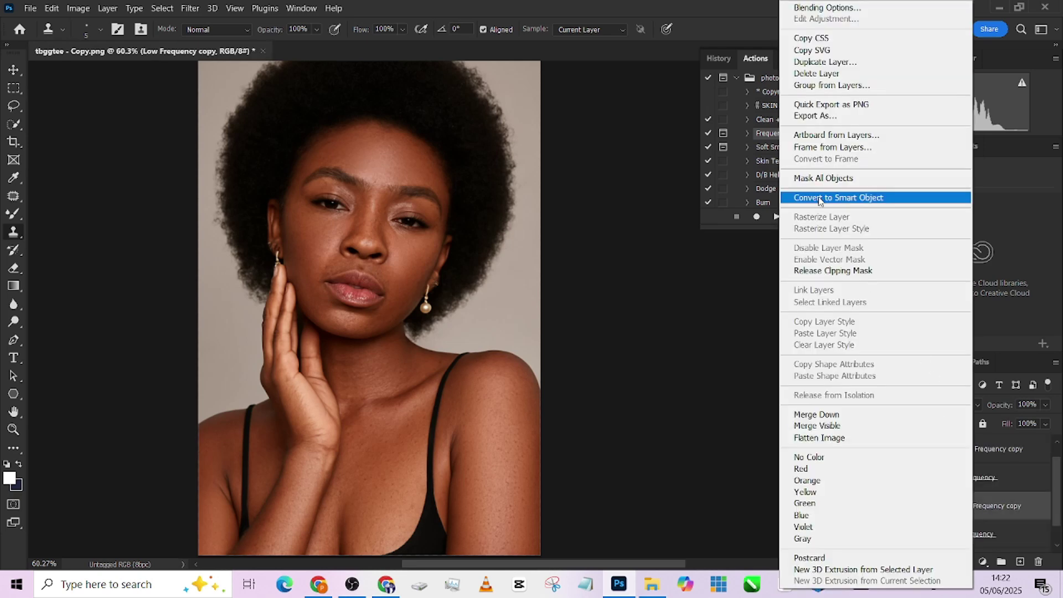
pyautogui.click(838, 197)
# Apply a Gaussian Blur smart filter with Radius 10, previewing the face at 100%
pyautogui.click(200, 9)
pyautogui.moveTo(277, 184)
pyautogui.click(372, 225)
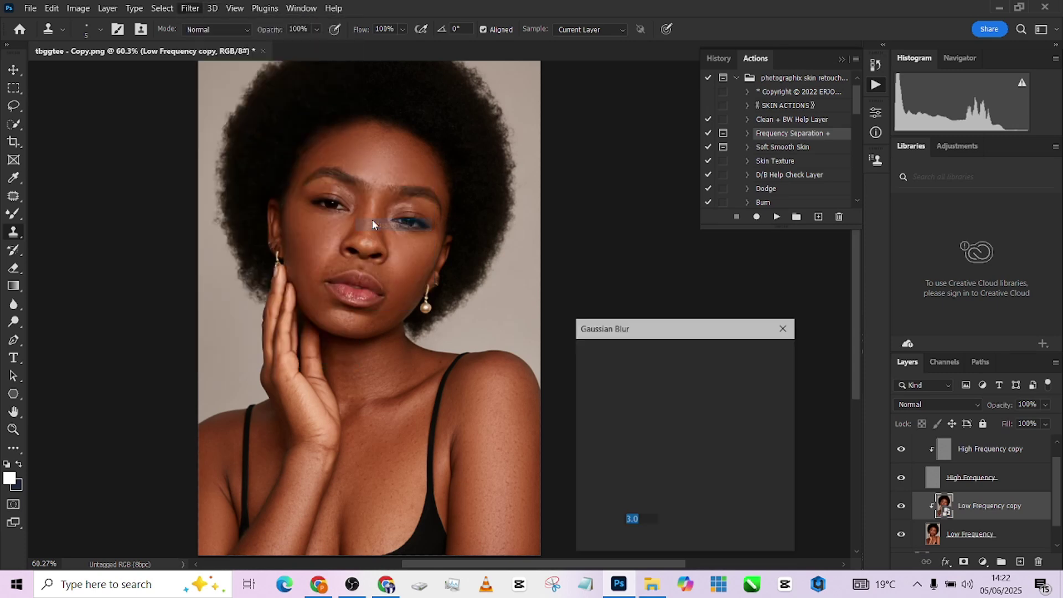
pyautogui.keyDown('ctrl'); pyautogui.click(370, 248); pyautogui.keyUp('ctrl')
pyautogui.keyDown('ctrl'); pyautogui.click(370, 249); pyautogui.keyUp('ctrl')
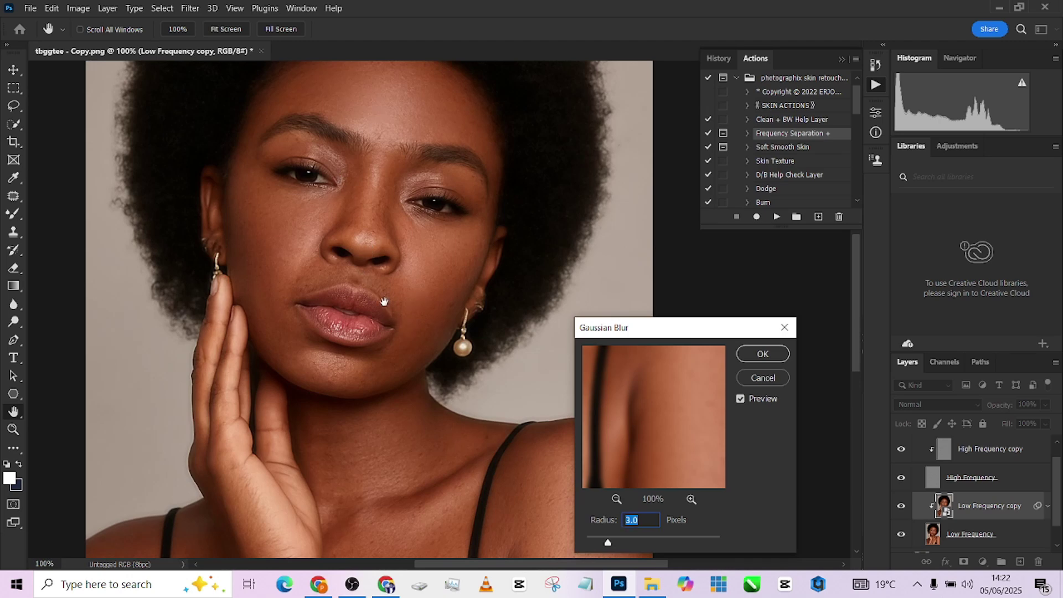
pyautogui.moveTo(385, 304); pyautogui.dragTo(376, 370)
pyautogui.moveTo(633, 540); pyautogui.dragTo(637, 542)
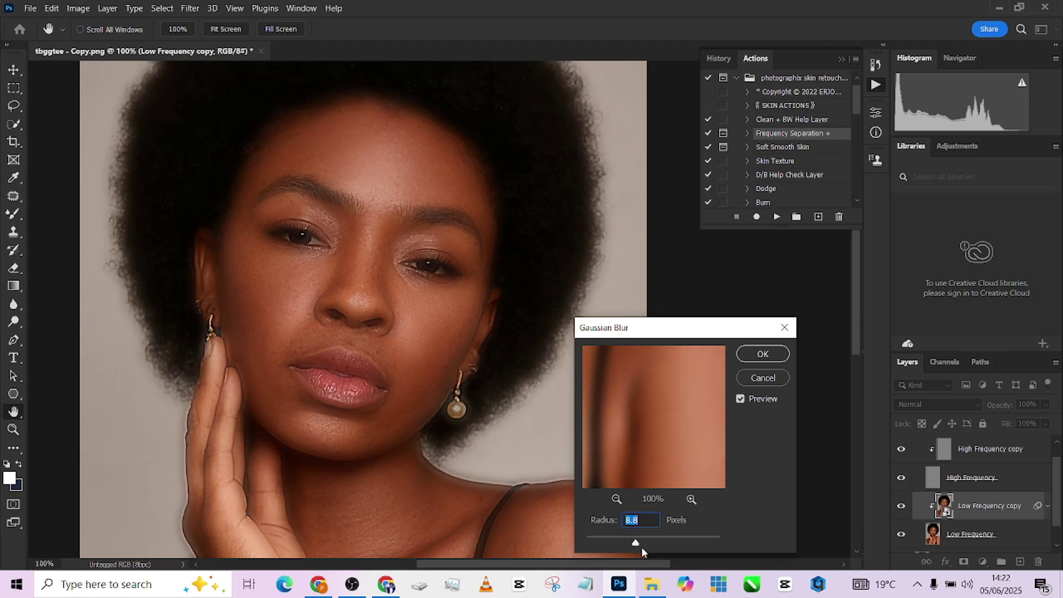
pyautogui.write('10')
pyautogui.click(751, 355)
pyautogui.scroll(-3, 253, 273)
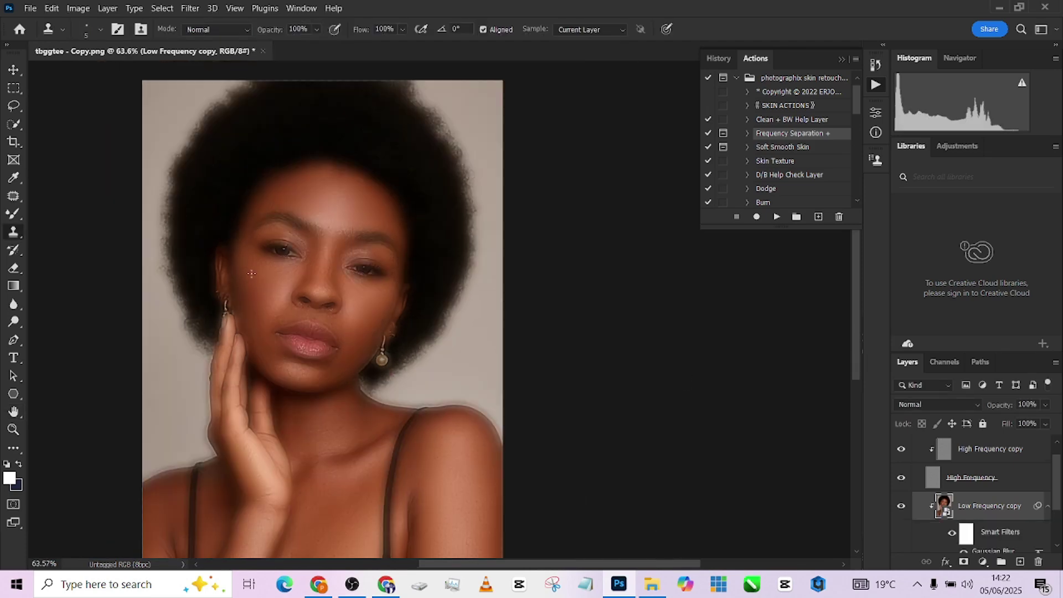
# Invert the smart filter mask to hide the blur and switch to a larger Brush
pyautogui.click(966, 537)
pyautogui.hotkey('ctrl', 'i')
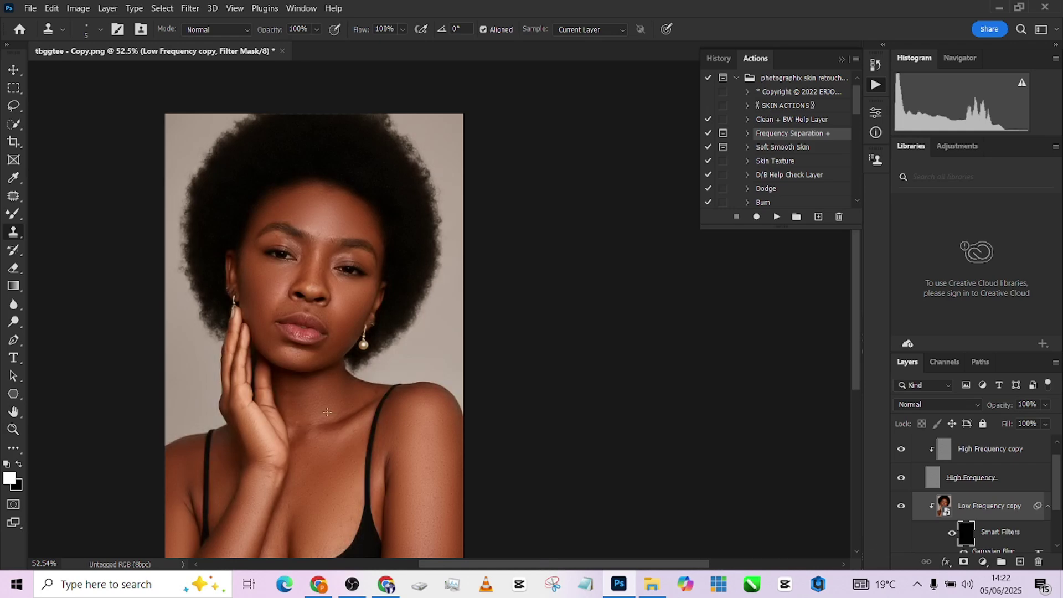
pyautogui.rightClick(20, 221)
pyautogui.click(45, 213)
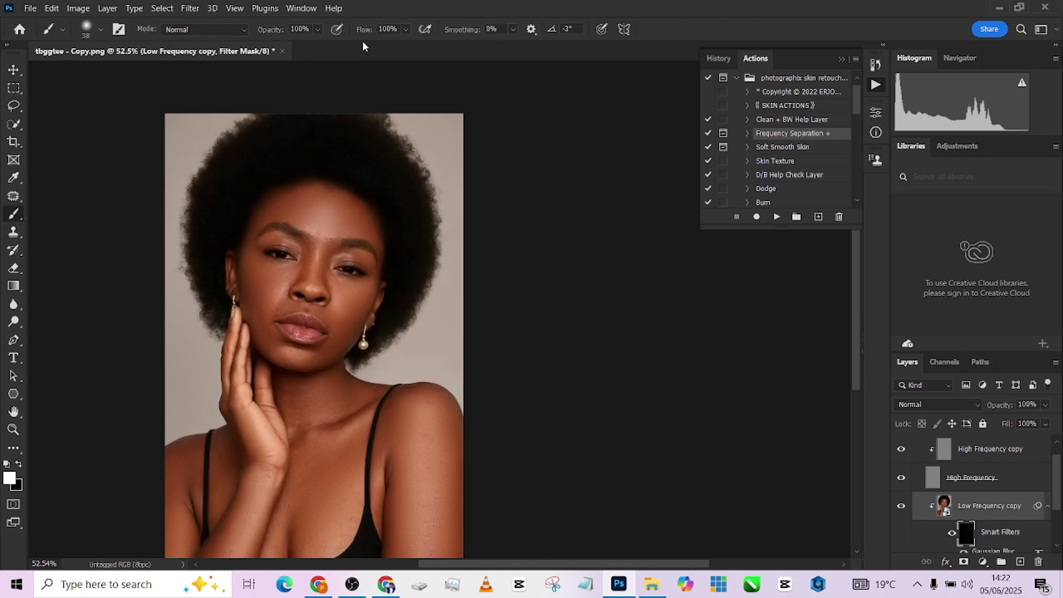
pyautogui.scroll(3, 384, 230)
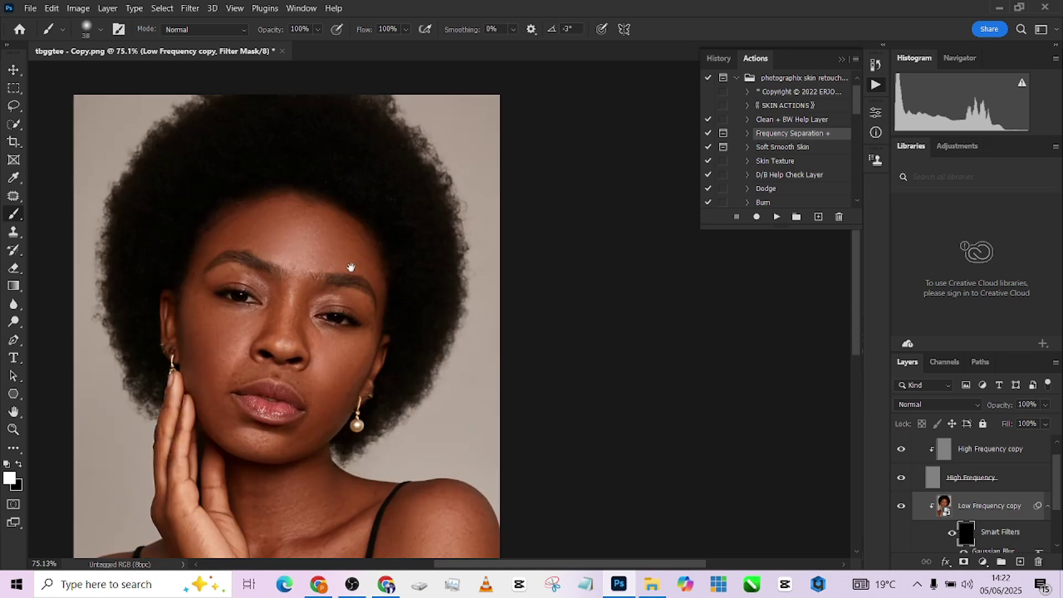
pyautogui.scroll(1, 284, 227)
pyautogui.moveTo(351, 260)
pyautogui.mouseDown()
pyautogui.moveTo(360, 249)
pyautogui.moveTo(381, 267)
pyautogui.mouseUp()
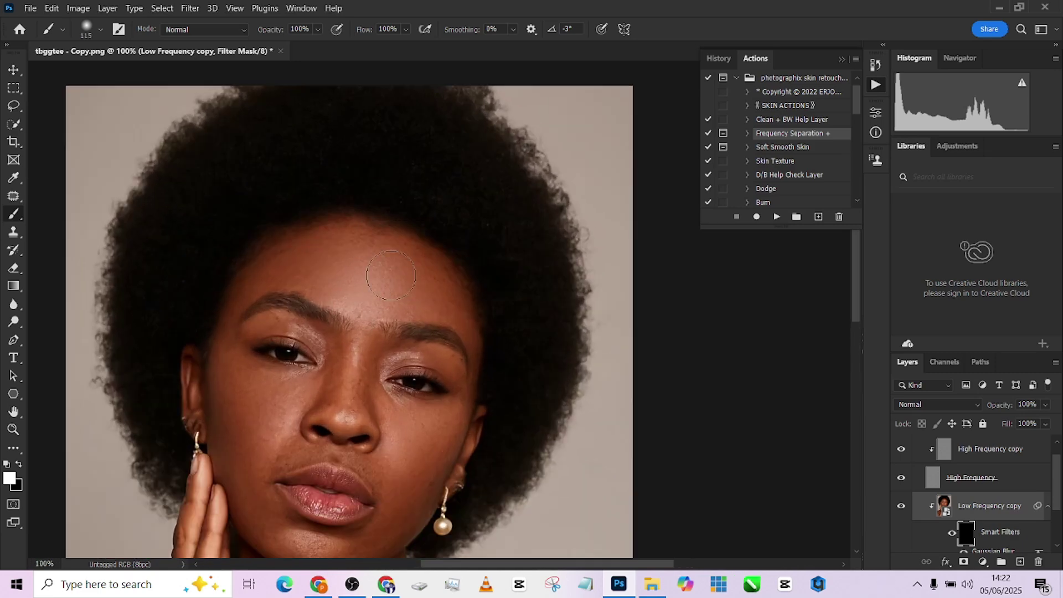
# Paint the blur back onto the mid-forehead and lower face, adjusting brush size
pyautogui.moveTo(383, 274)
pyautogui.mouseDown()
pyautogui.moveTo(332, 273)
pyautogui.moveTo(395, 306)
pyautogui.mouseUp()
pyautogui.press('[')
pyautogui.press('[')
pyautogui.press('[')
pyautogui.press('[')
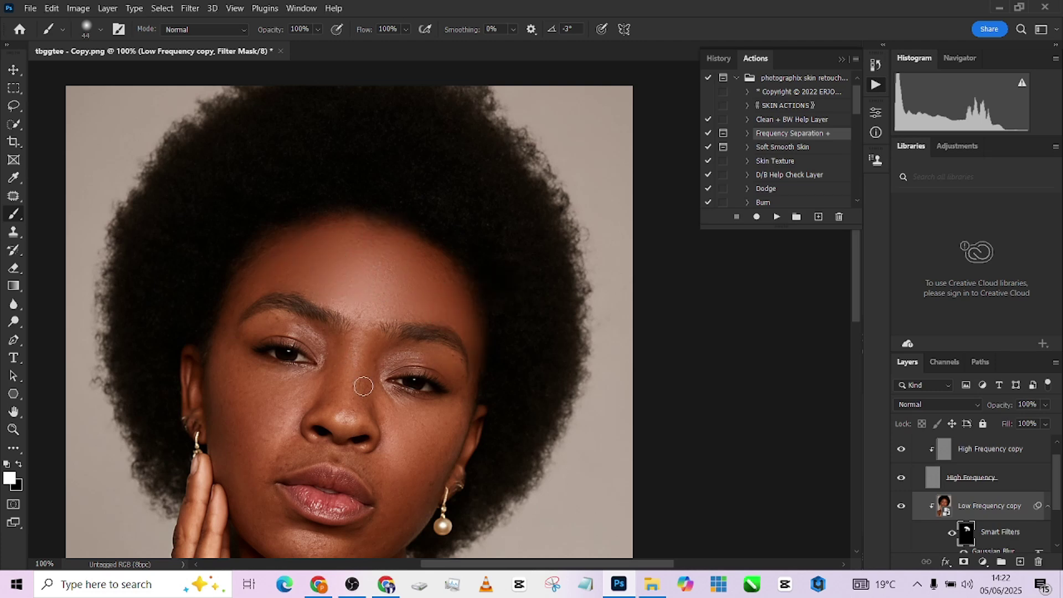
pyautogui.moveTo(405, 396); pyautogui.dragTo(383, 290)
pyautogui.press(']')
pyautogui.press(']')
pyautogui.press(']')
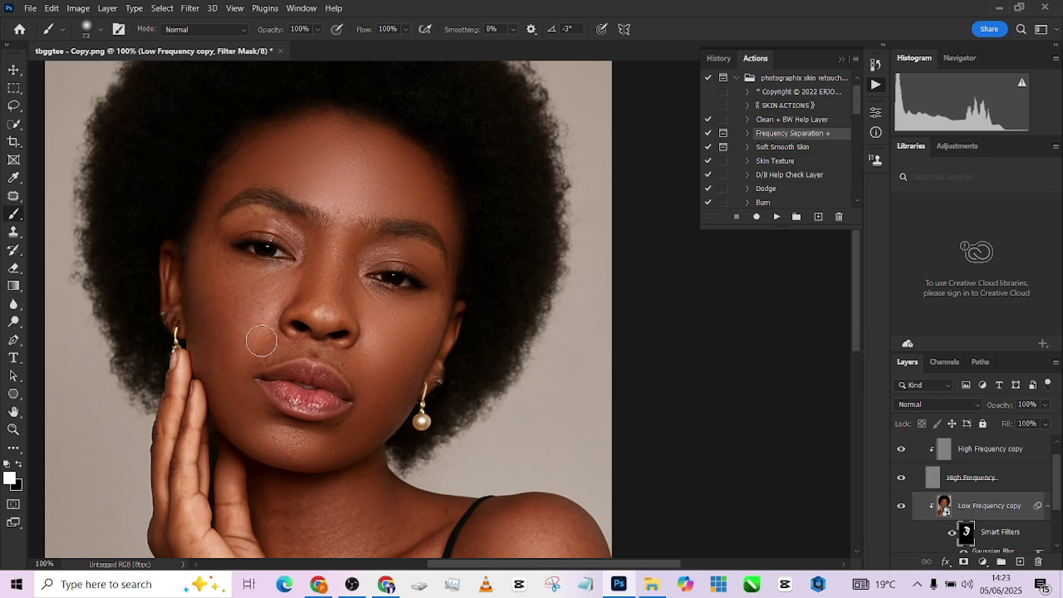
pyautogui.moveTo(218, 278); pyautogui.dragTo(260, 337)
pyautogui.press('[')
pyautogui.press('[')
pyautogui.press('[')
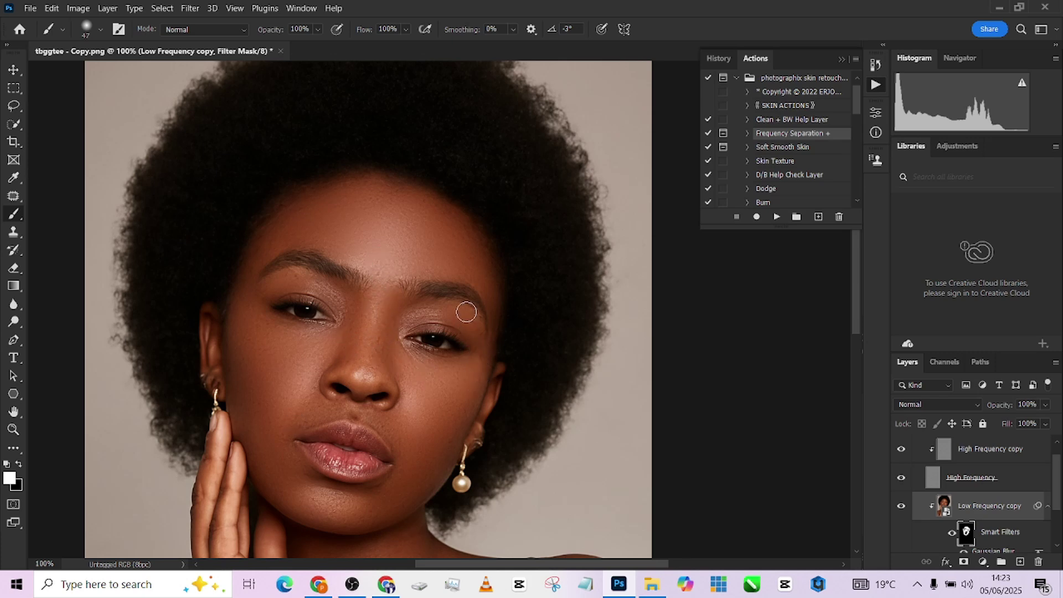
# Paint the skin softening over the neck and chest, resizing the brush as needed
pyautogui.keyDown('alt'); pyautogui.scroll(-2, 386, 235); pyautogui.keyUp('alt')
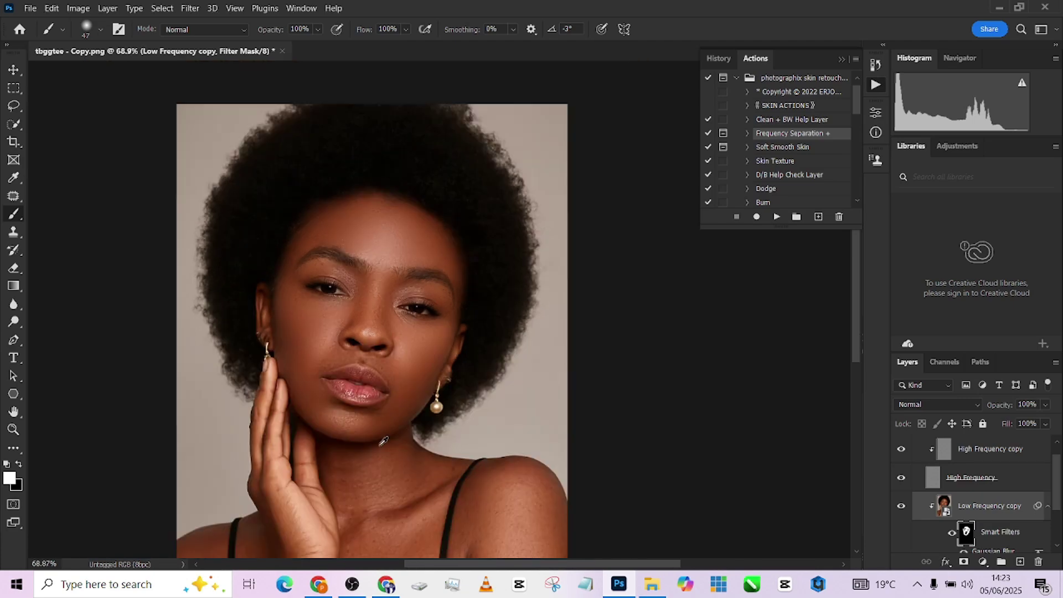
pyautogui.scroll(3, 383, 442)
pyautogui.keyDown('alt'); pyautogui.rightClick(379, 310); pyautogui.keyUp('alt')
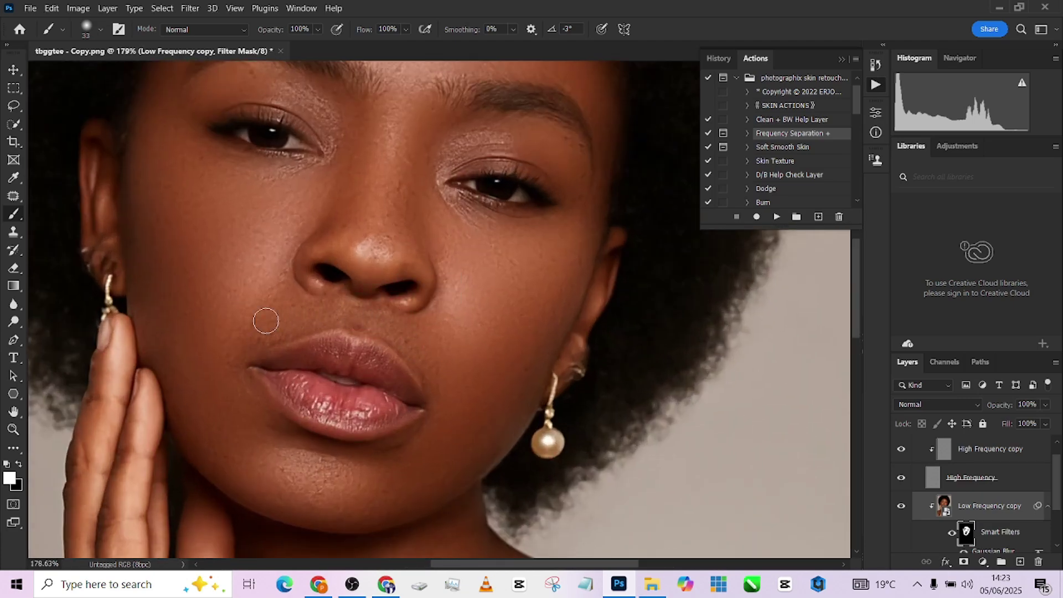
pyautogui.keyDown('alt'); pyautogui.scroll(-3, 273, 326); pyautogui.keyUp('alt')
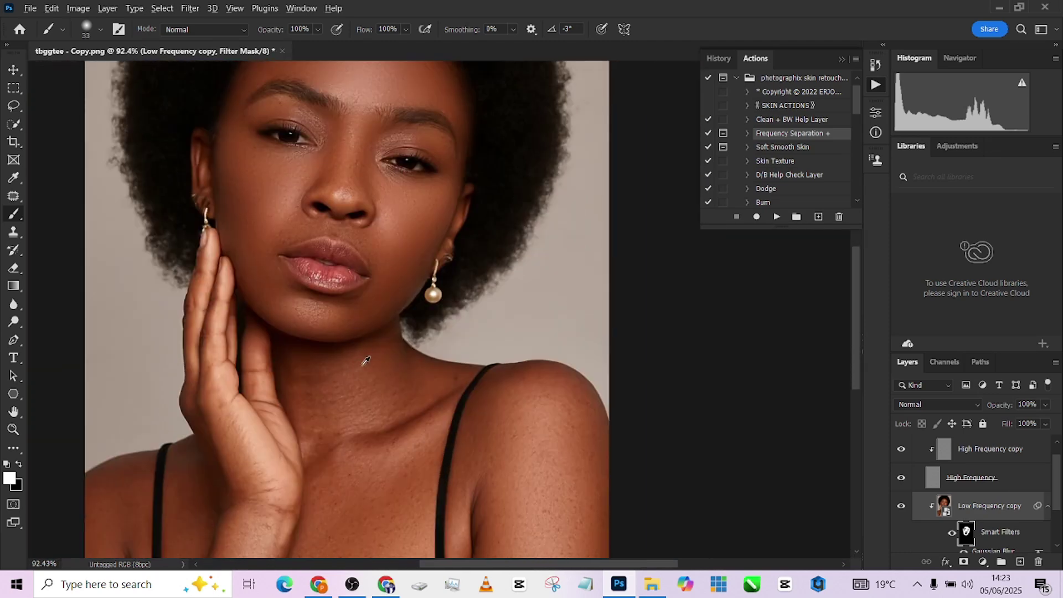
pyautogui.keyDown('alt'); pyautogui.rightClick(365, 360); pyautogui.keyUp('alt')
pyautogui.keyDown('alt'); pyautogui.scroll(-2, 390, 372); pyautogui.keyUp('alt')
pyautogui.keyDown('alt'); pyautogui.rightClick(346, 422); pyautogui.keyUp('alt')
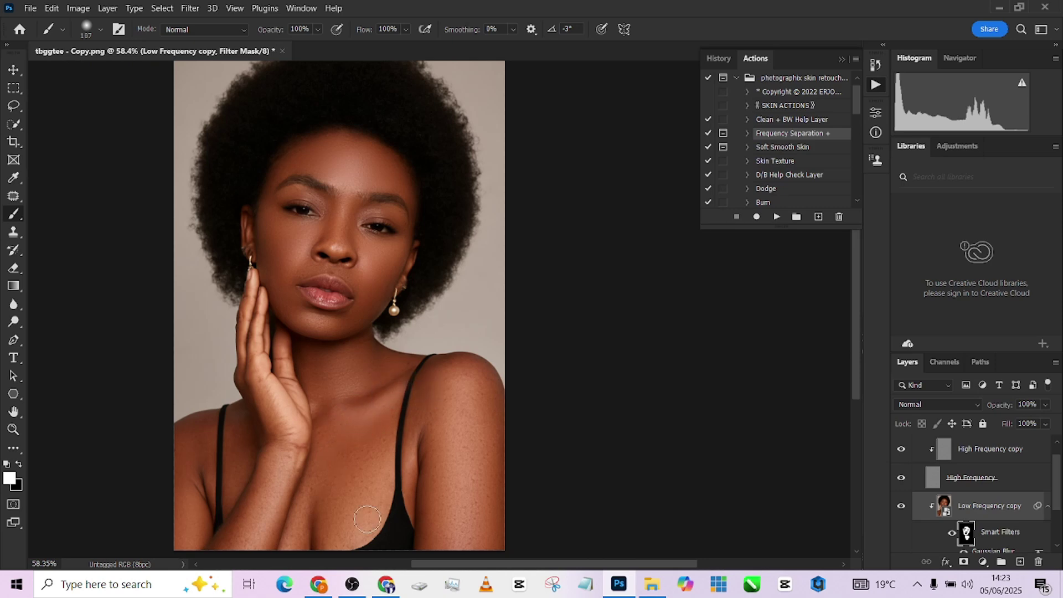
pyautogui.keyDown('alt'); pyautogui.scroll(2, 367, 470); pyautogui.keyUp('alt')
pyautogui.keyDown('alt'); pyautogui.rightClick(374, 432); pyautogui.keyUp('alt')
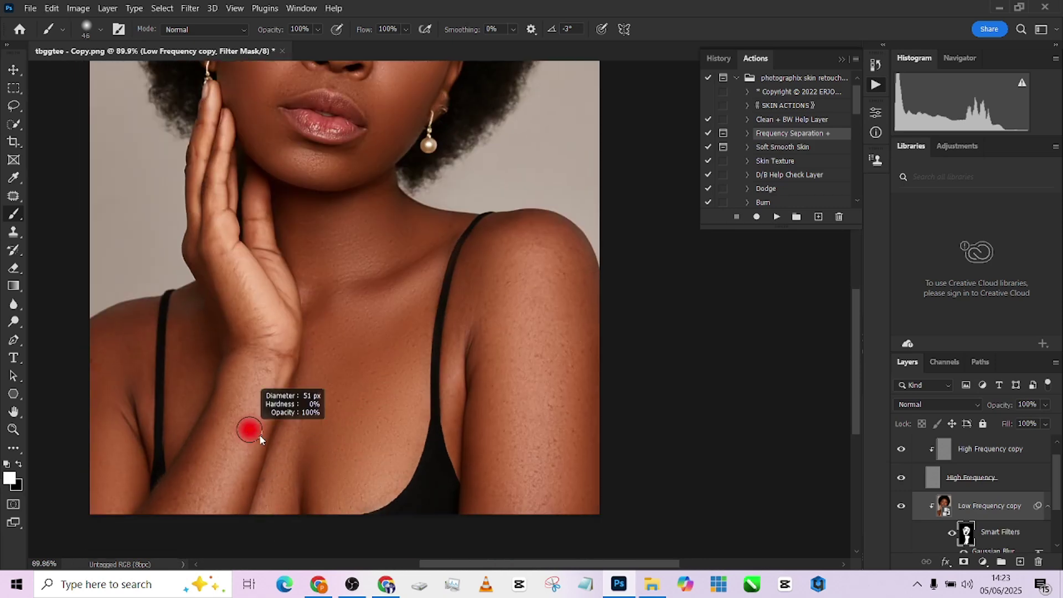
pyautogui.keyDown('alt'); pyautogui.scroll(-1, 249, 297); pyautogui.keyUp('alt')
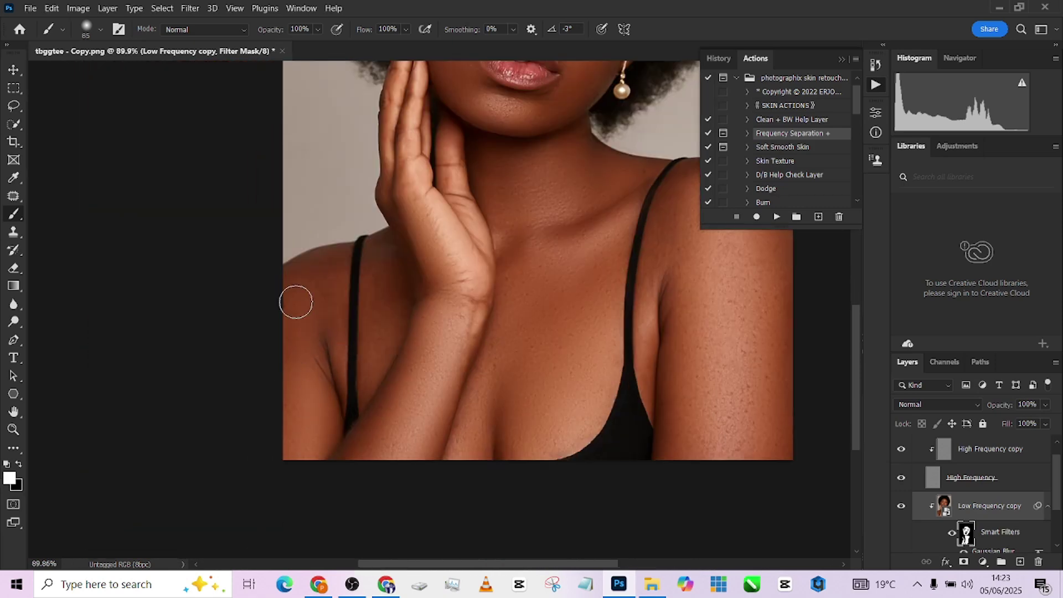
# Enlarge the brush and toggle the Fs + group off and on to compare with the original
pyautogui.keyDown('alt'); pyautogui.scroll(1, 406, 355); pyautogui.keyUp('alt')
pyautogui.keyDown('alt'); pyautogui.rightClick(585, 430); pyautogui.keyUp('alt')
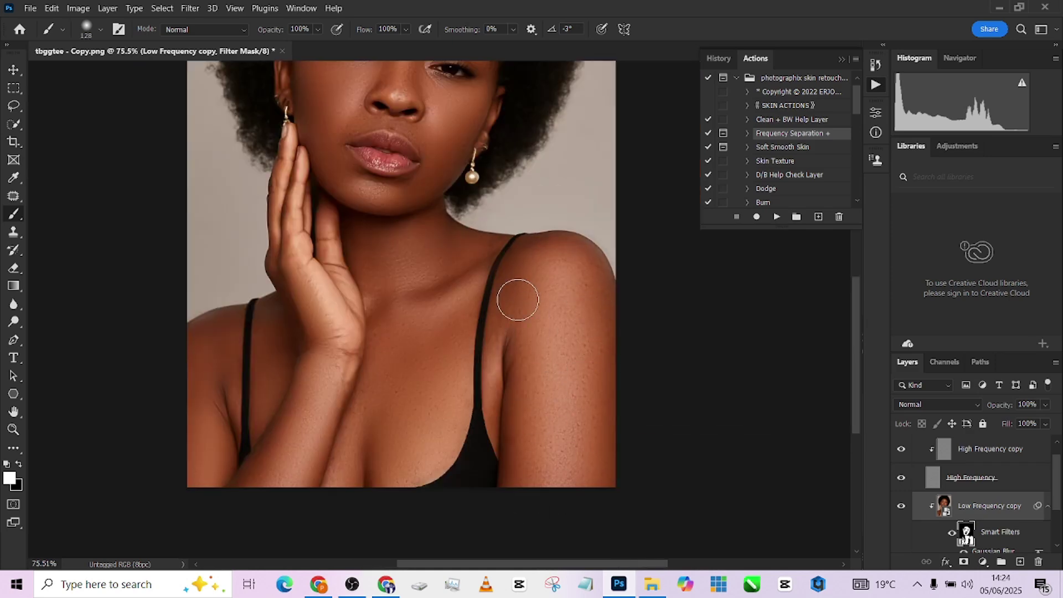
pyautogui.keyDown('alt'); pyautogui.scroll(-3, 559, 475); pyautogui.keyUp('alt')
pyautogui.keyDown('alt'); pyautogui.scroll(3, 450, 183); pyautogui.keyUp('alt')
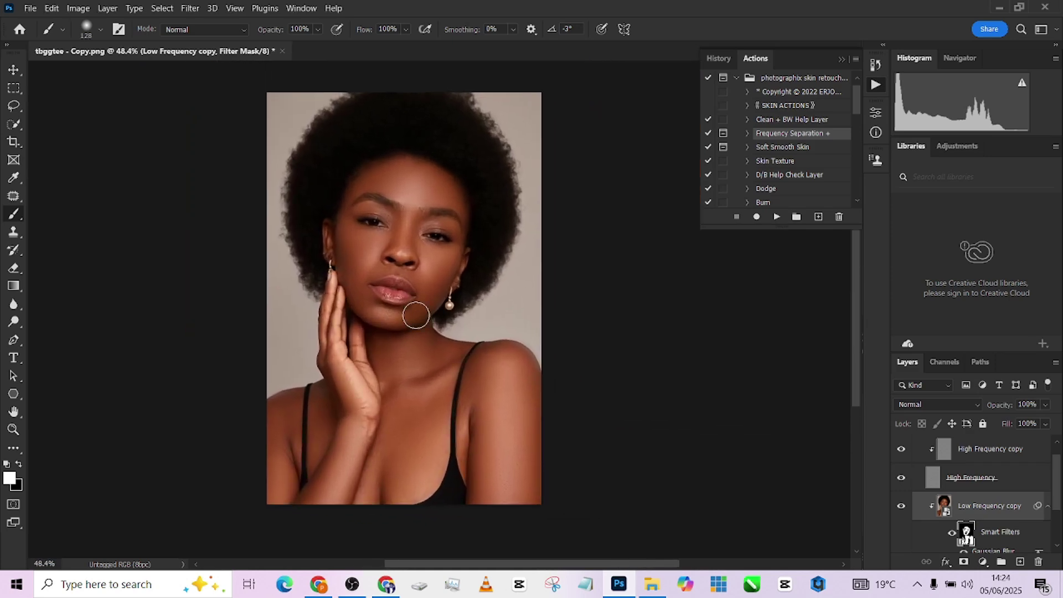
pyautogui.scroll(1, 912, 464)
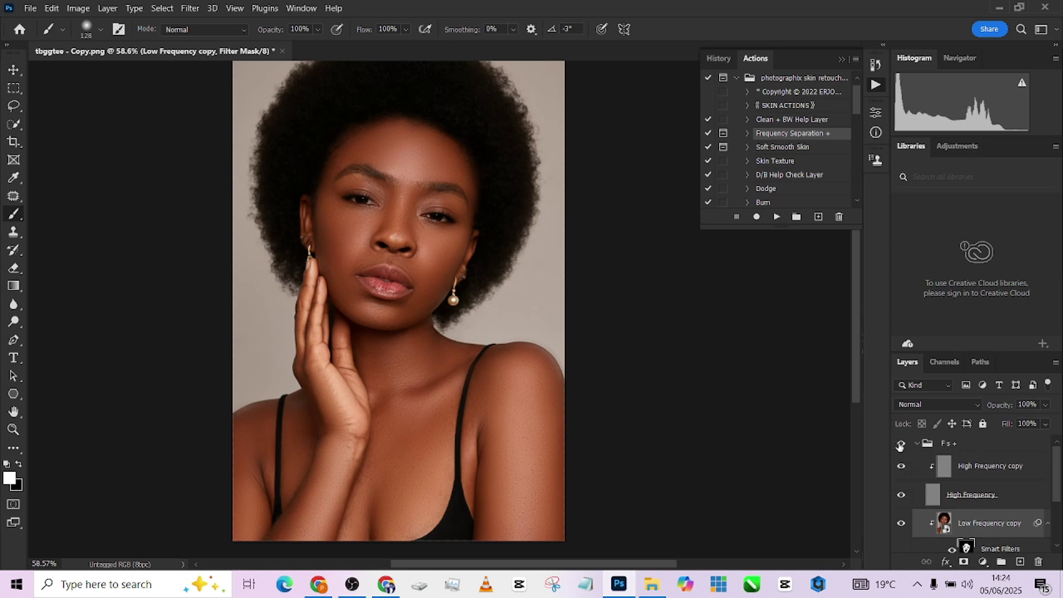
pyautogui.click(899, 443)
pyautogui.click(900, 444)
pyautogui.keyDown('alt'); pyautogui.scroll(5, 439, 261); pyautogui.keyUp('alt')
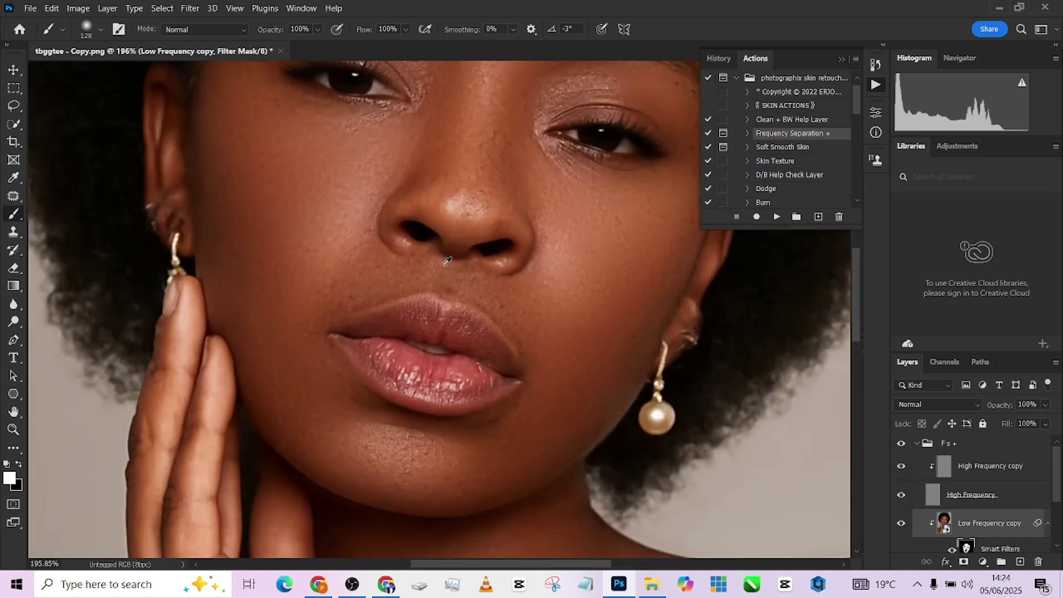
pyautogui.keyDown('alt'); pyautogui.scroll(-2, 491, 400); pyautogui.keyUp('alt')
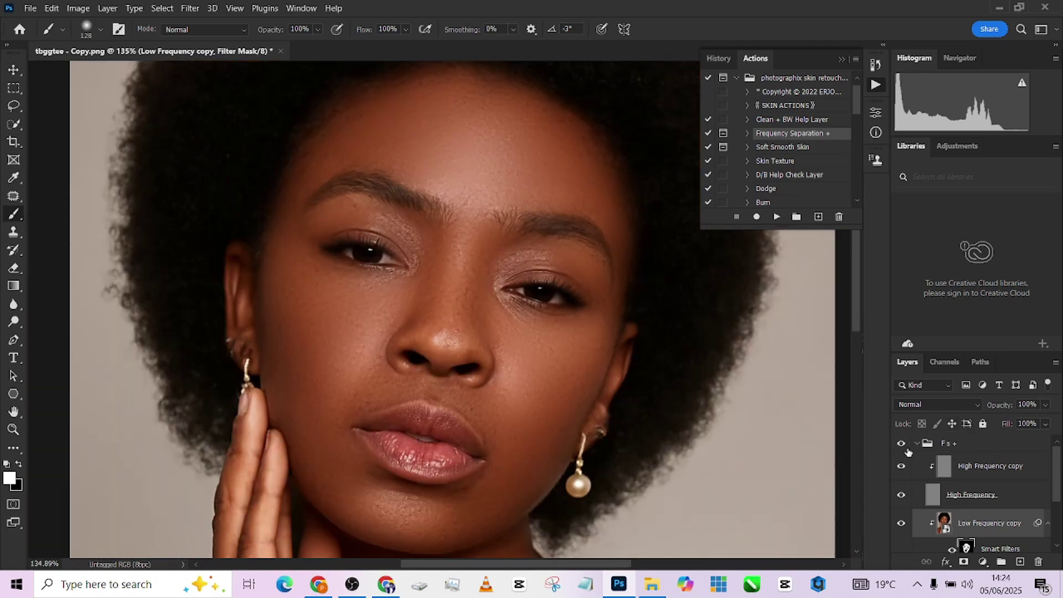
pyautogui.click(906, 449)
pyautogui.click(906, 450)
# After another comparison, paint the mask over the left eyelid and under-eye with a 20 px brush
pyautogui.click(906, 450)
pyautogui.click(906, 450)
pyautogui.click(906, 450)
pyautogui.click(906, 450)
pyautogui.moveTo(391, 296); pyautogui.dragTo(348, 287)
pyautogui.moveTo(342, 241)
pyautogui.mouseDown()
pyautogui.moveTo(544, 304)
pyautogui.moveTo(515, 284)
pyautogui.moveTo(576, 301)
pyautogui.mouseUp()
pyautogui.click(901, 443)
pyautogui.click(901, 444)
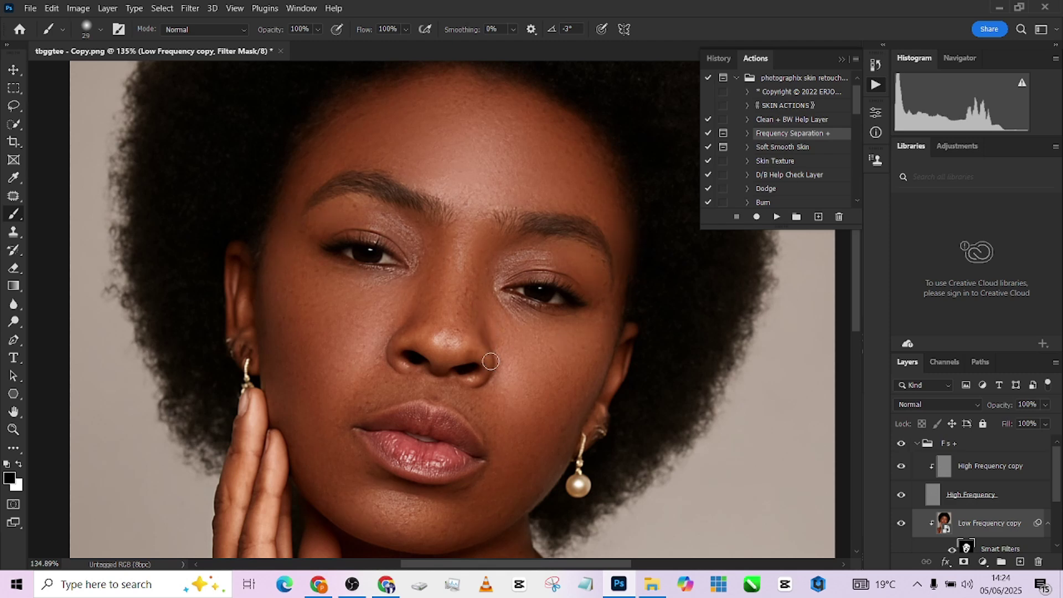
pyautogui.scroll(3, 425, 292)
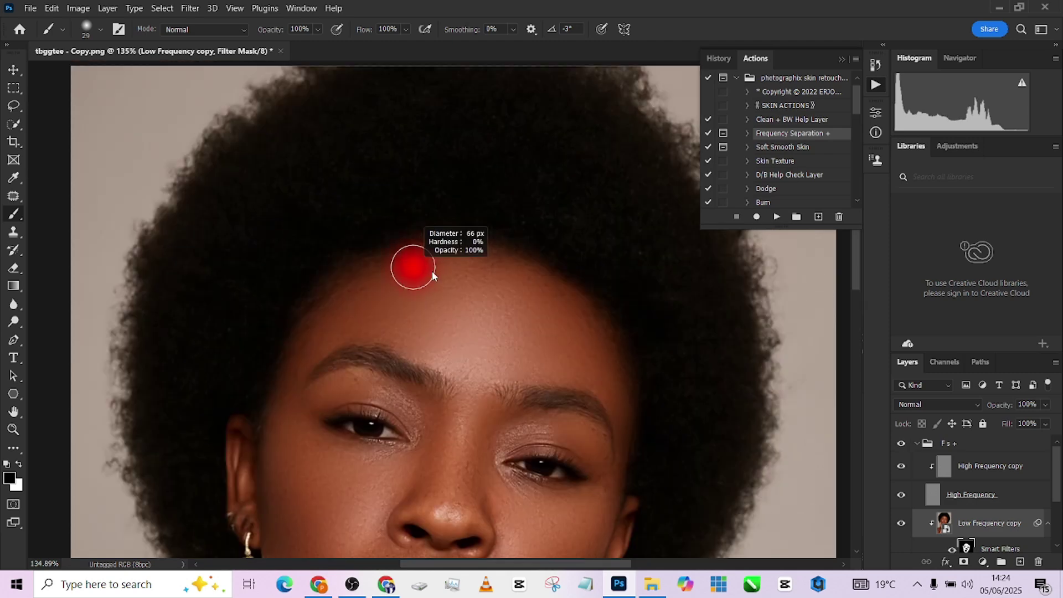
pyautogui.moveTo(425, 268); pyautogui.dragTo(425, 269)
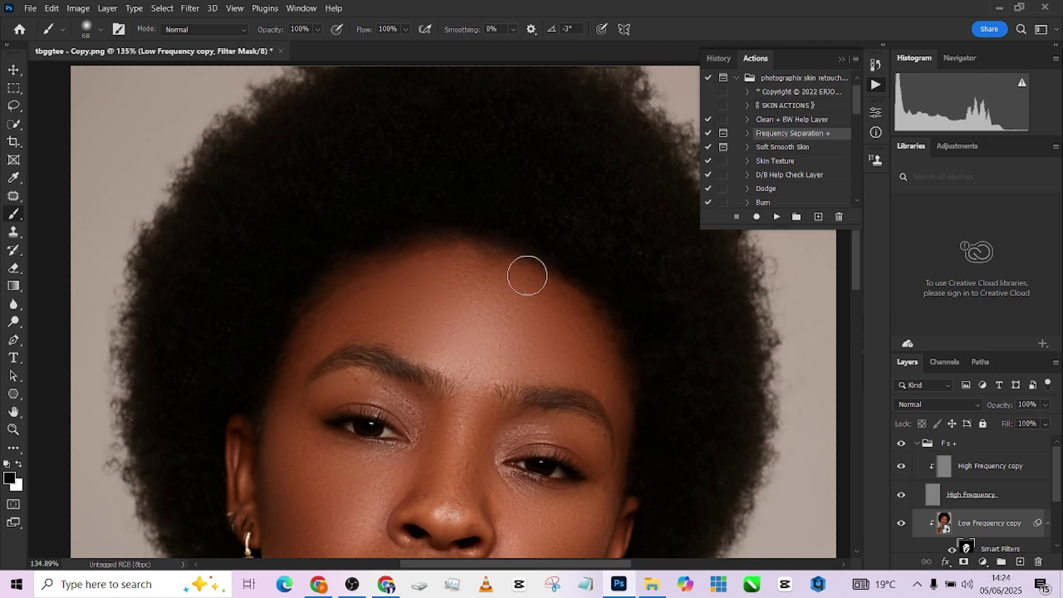
pyautogui.scroll(-4, 471, 119)
pyautogui.scroll(2, 642, 337)
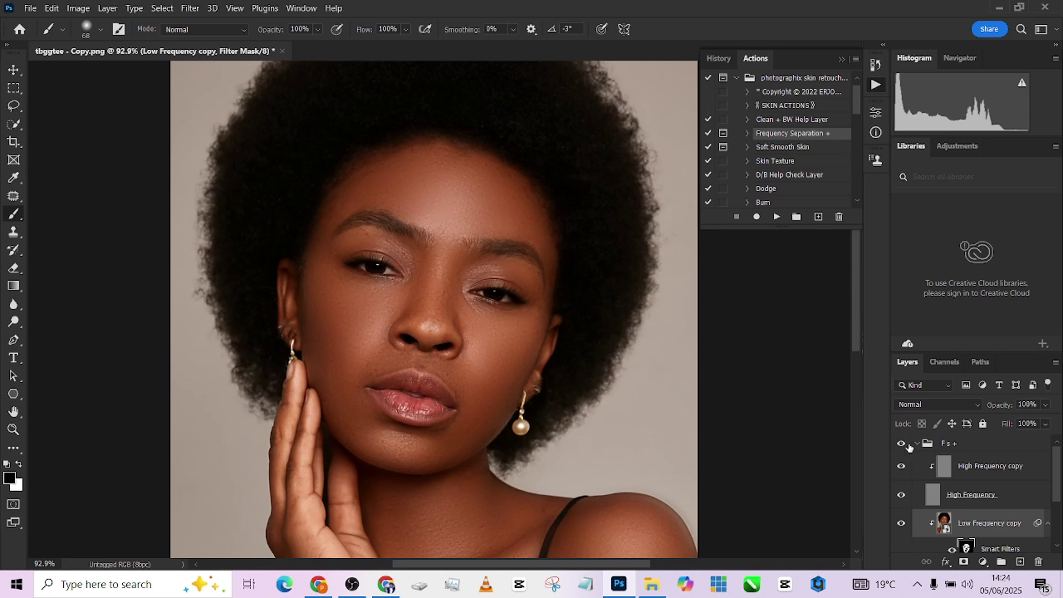
pyautogui.scroll(-1, 653, 271)
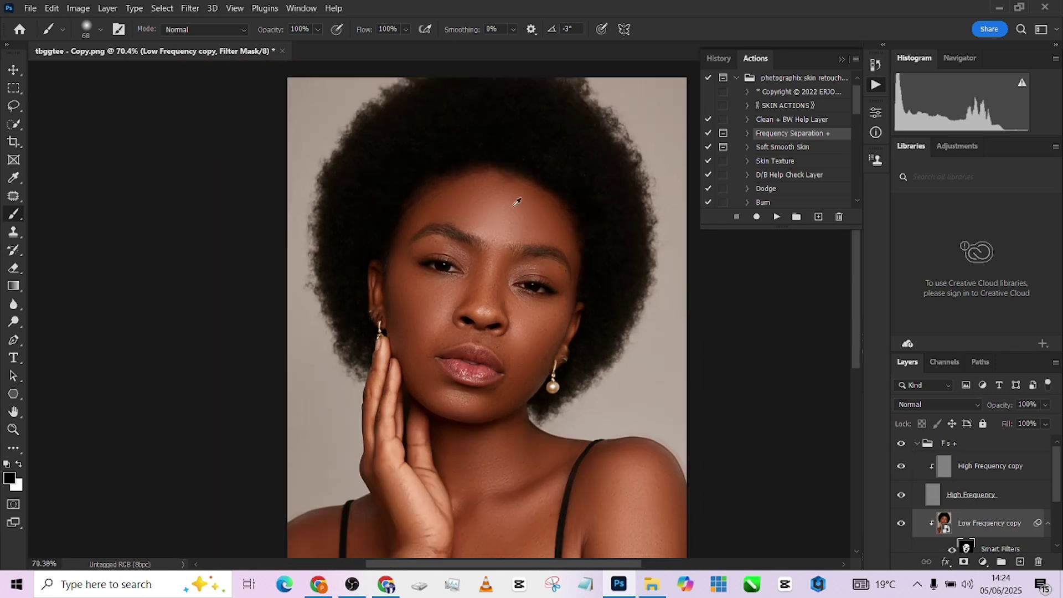
pyautogui.scroll(-2, 515, 202)
pyautogui.scroll(1, 436, 368)
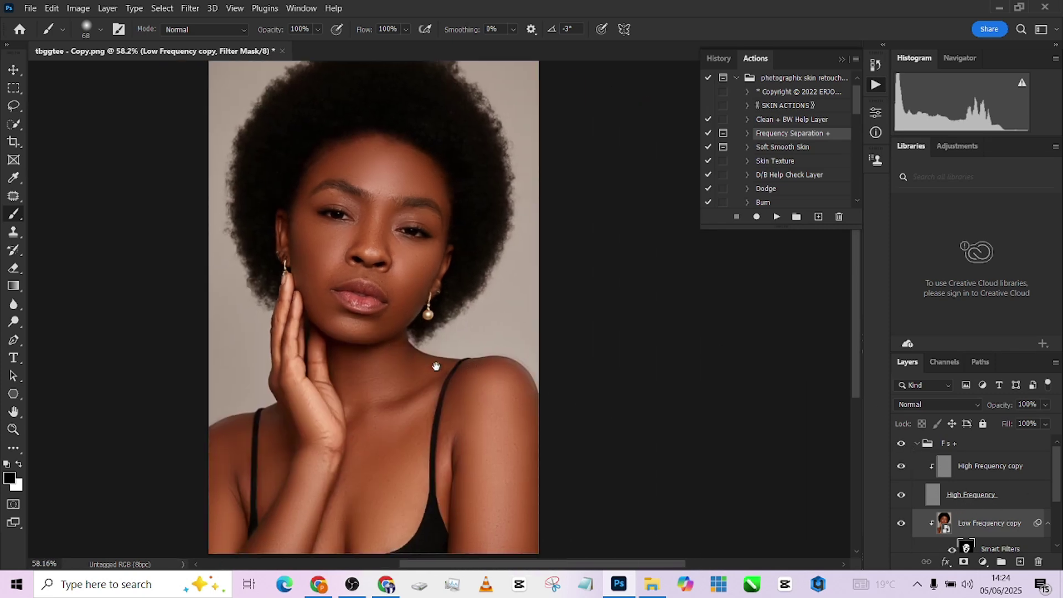
pyautogui.click(900, 443)
pyautogui.scroll(3, 436, 393)
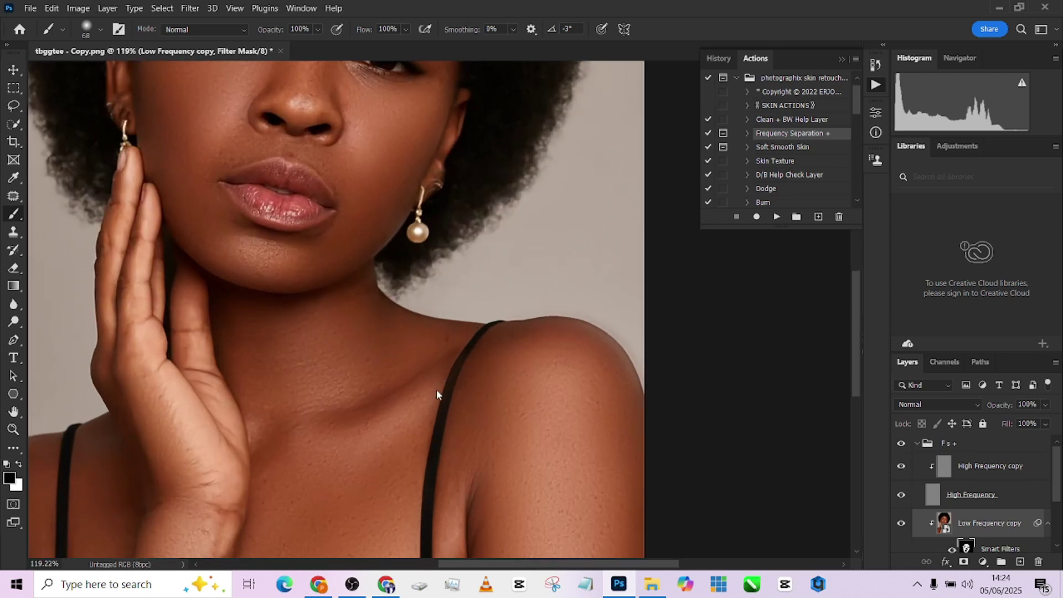
pyautogui.moveTo(434, 394); pyautogui.dragTo(431, 385)
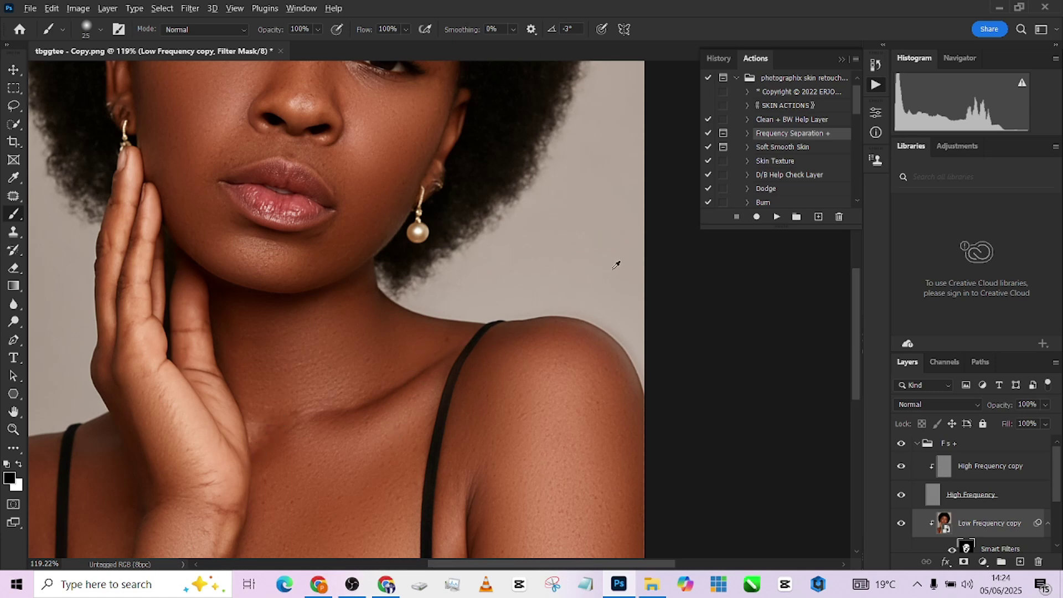
pyautogui.scroll(-4, 489, 334)
pyautogui.moveTo(666, 335); pyautogui.dragTo(614, 325)
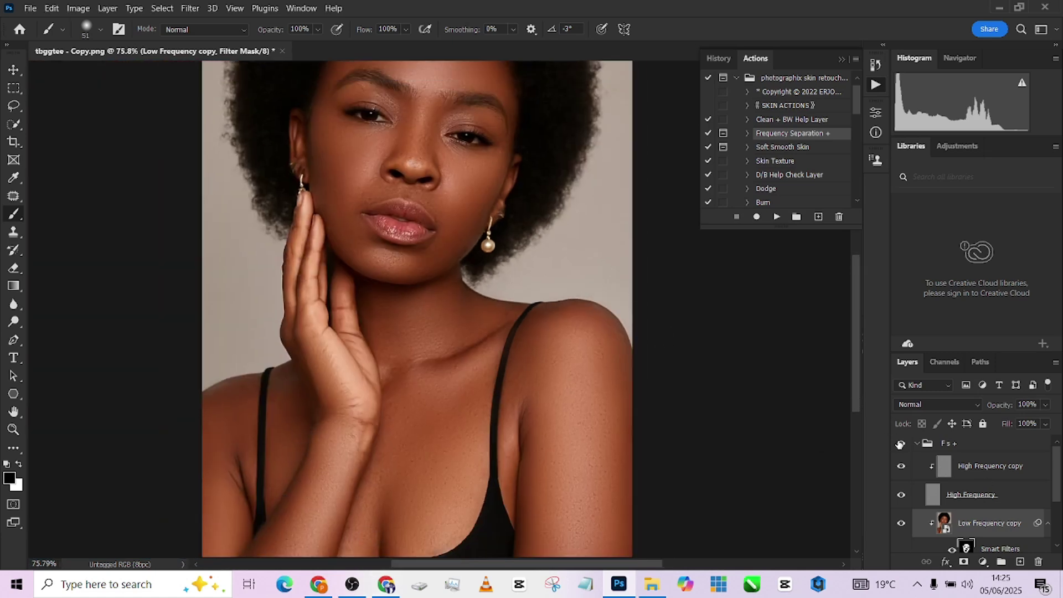
pyautogui.scroll(-3, 453, 376)
pyautogui.scroll(-2, 930, 529)
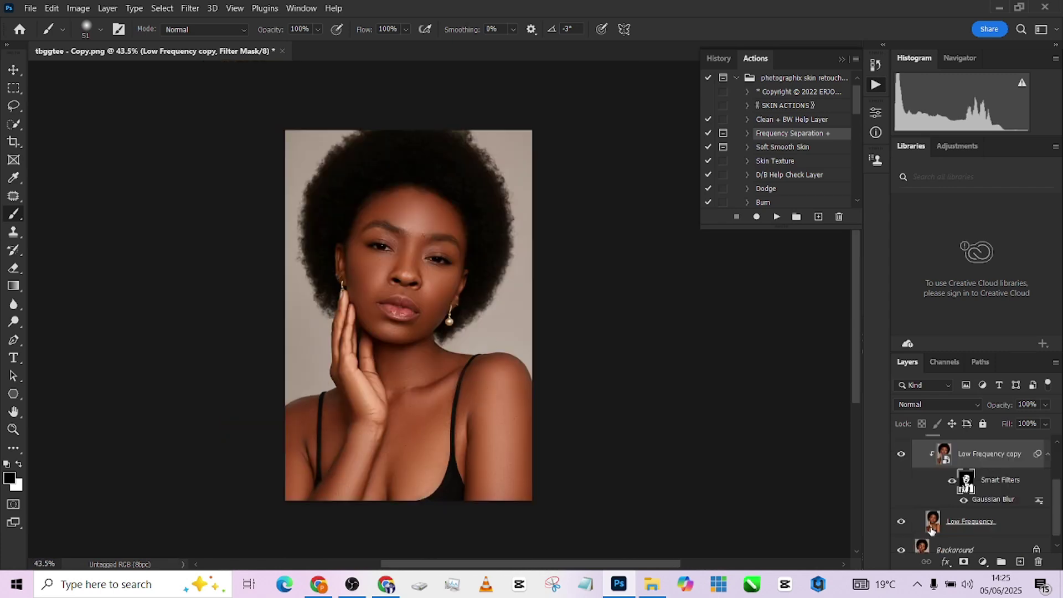
# Flatten the retouched portrait into a single Background layer
pyautogui.rightClick(957, 539)
pyautogui.click(973, 498)
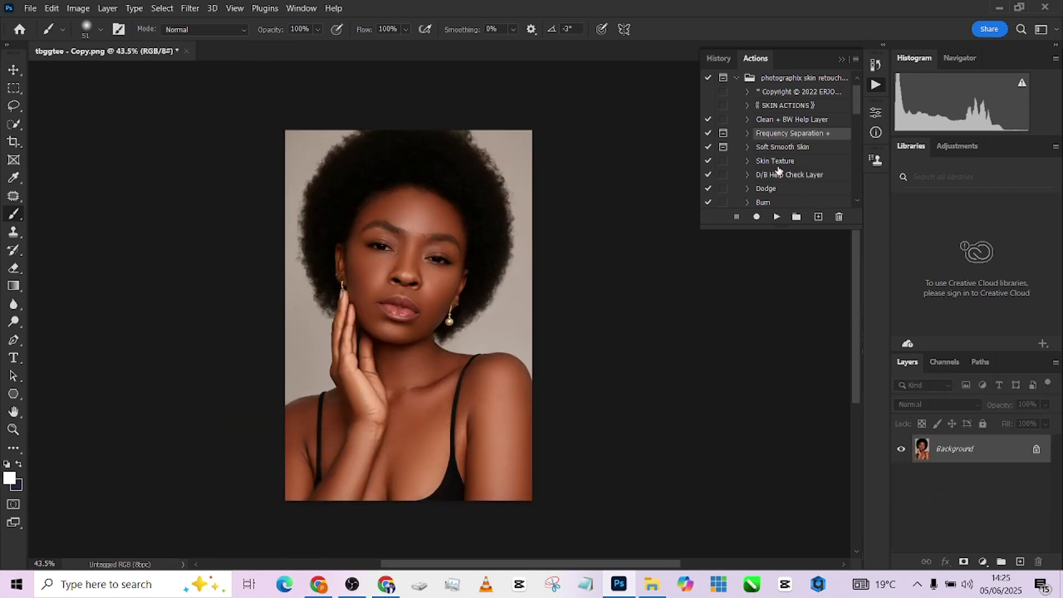
pyautogui.scroll(1, 764, 133)
pyautogui.scroll(-5, 757, 120)
# Run the Dodge and Burn actions to add both masked groups above Background
pyautogui.click(769, 135)
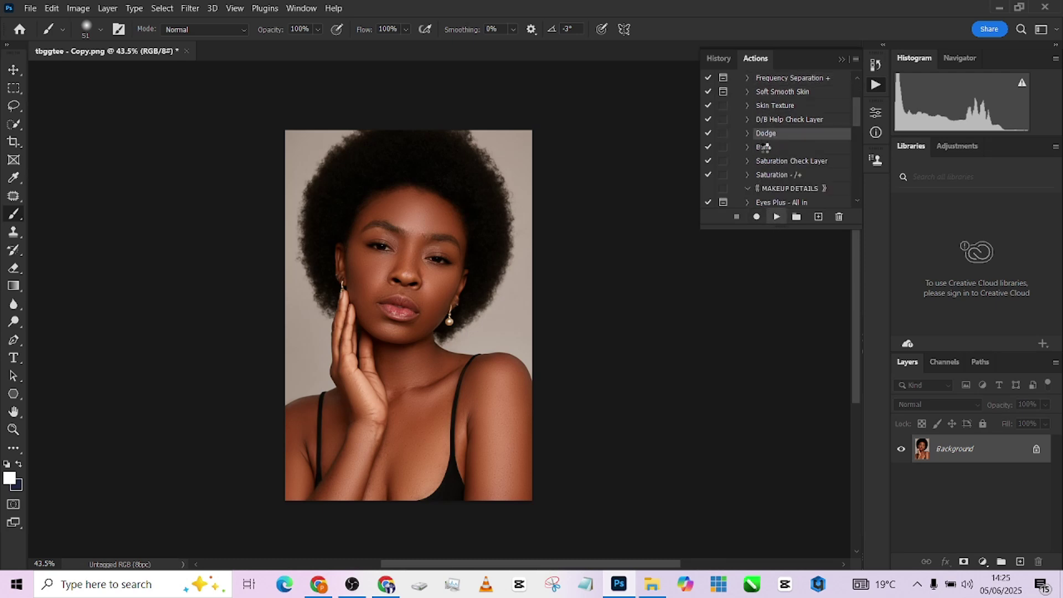
pyautogui.click(764, 147)
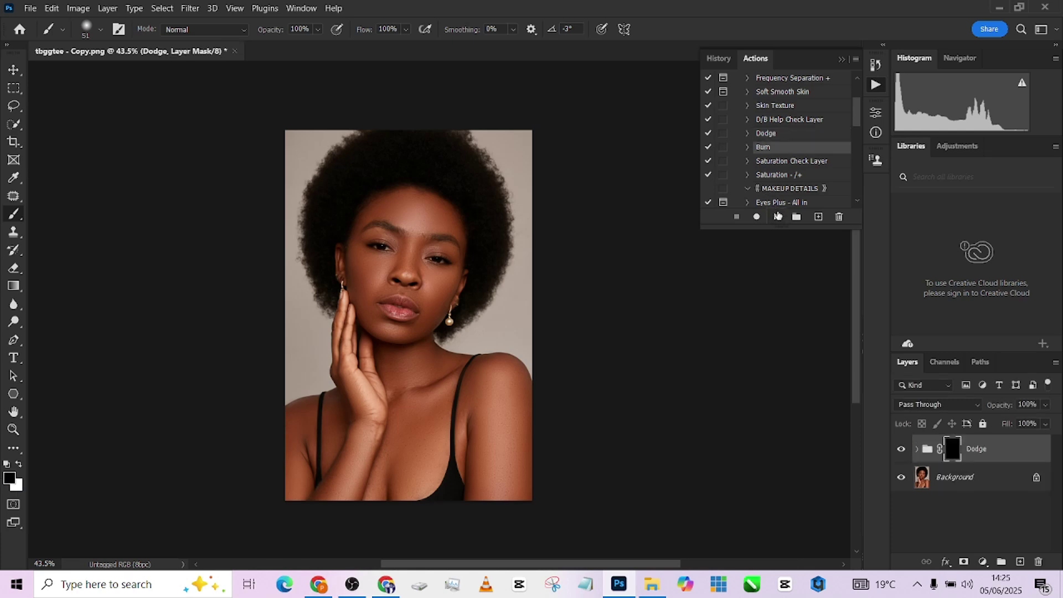
pyautogui.click(778, 215)
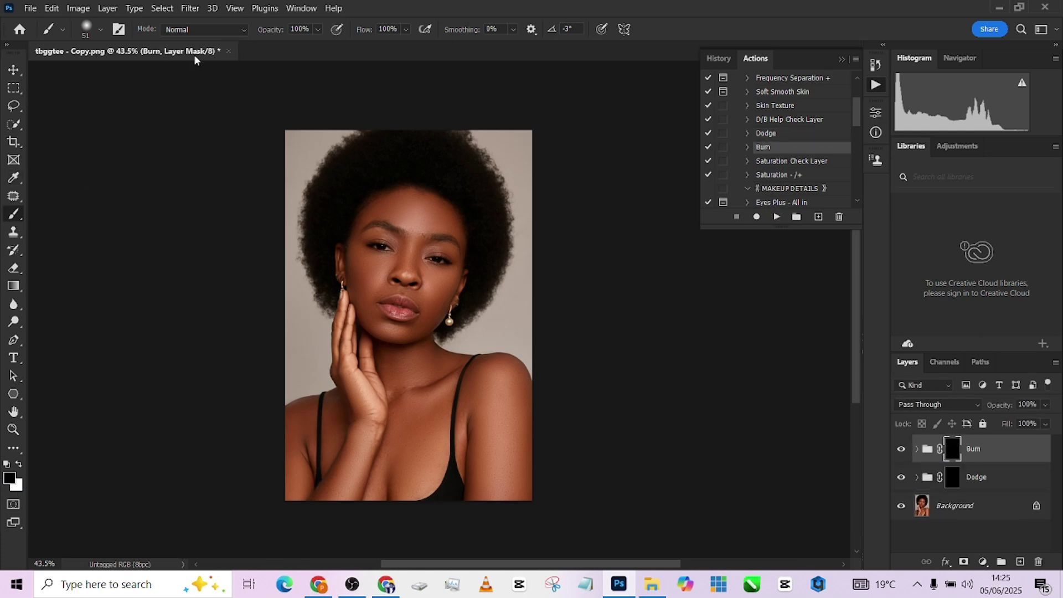
# Set the brush flow to 5% and swap the foreground and background colors
pyautogui.click(397, 29)
pyautogui.write('5')
pyautogui.write('x')
pyautogui.scroll(2, 369, 282)
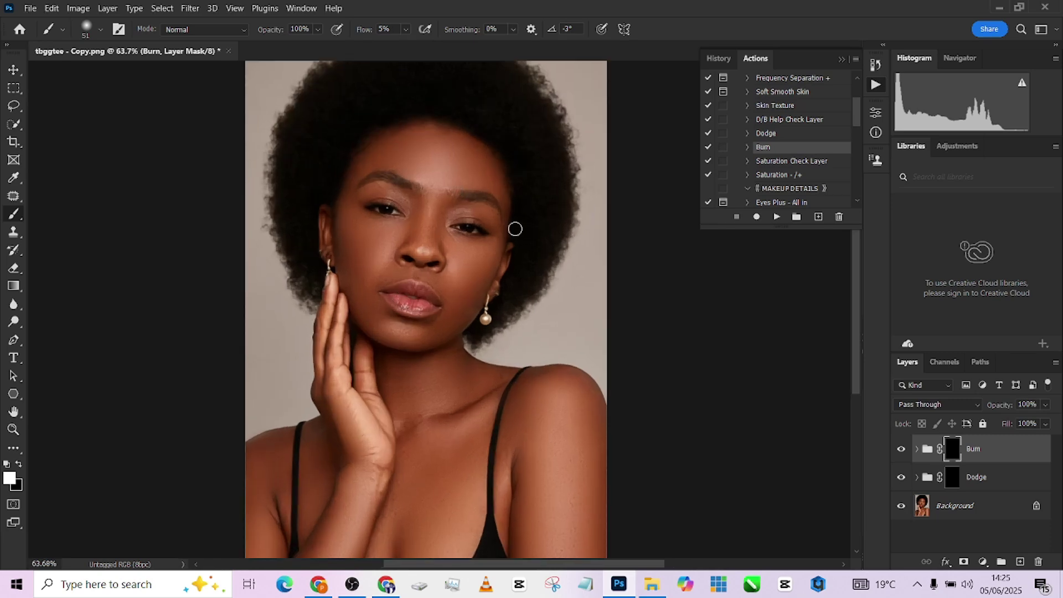
# On the Dodge mask, brighten the cheek beside the nose, the outer cheek and the forehead
pyautogui.click(948, 478)
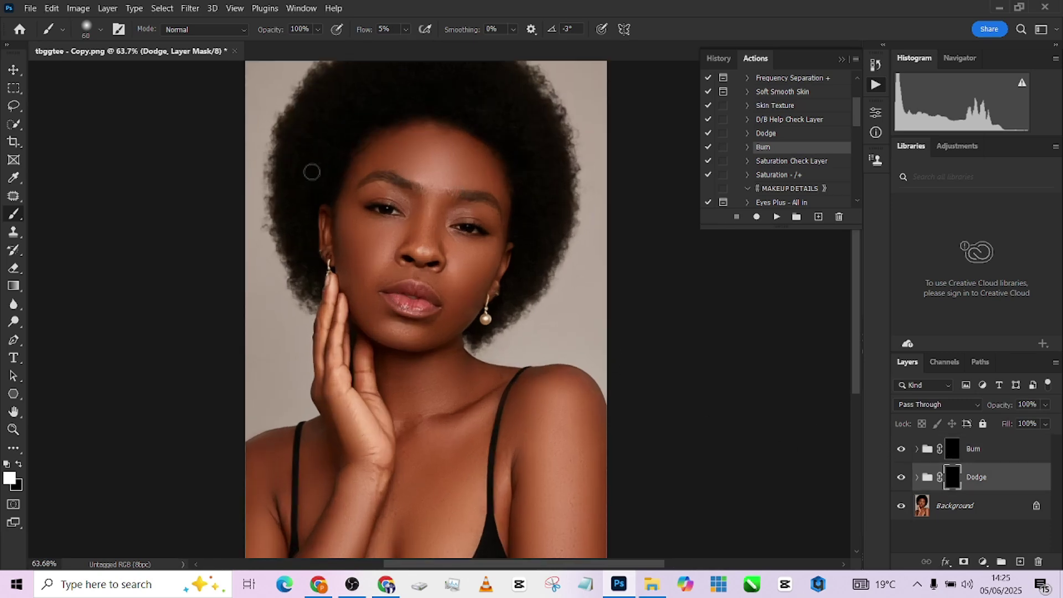
pyautogui.press(']')
pyautogui.press(']')
pyautogui.press(']')
pyautogui.press(']')
pyautogui.press(']')
pyautogui.moveTo(373, 239)
pyautogui.mouseDown()
pyautogui.moveTo(356, 225)
pyautogui.moveTo(368, 214)
pyautogui.moveTo(375, 237)
pyautogui.mouseUp()
pyautogui.press('[')
pyautogui.press('[')
pyautogui.moveTo(468, 252)
pyautogui.mouseDown()
pyautogui.moveTo(496, 237)
pyautogui.moveTo(474, 265)
pyautogui.moveTo(450, 271)
pyautogui.moveTo(485, 255)
pyautogui.moveTo(456, 272)
pyautogui.mouseUp()
pyautogui.press(']')
pyautogui.press('[')
pyautogui.press(']')
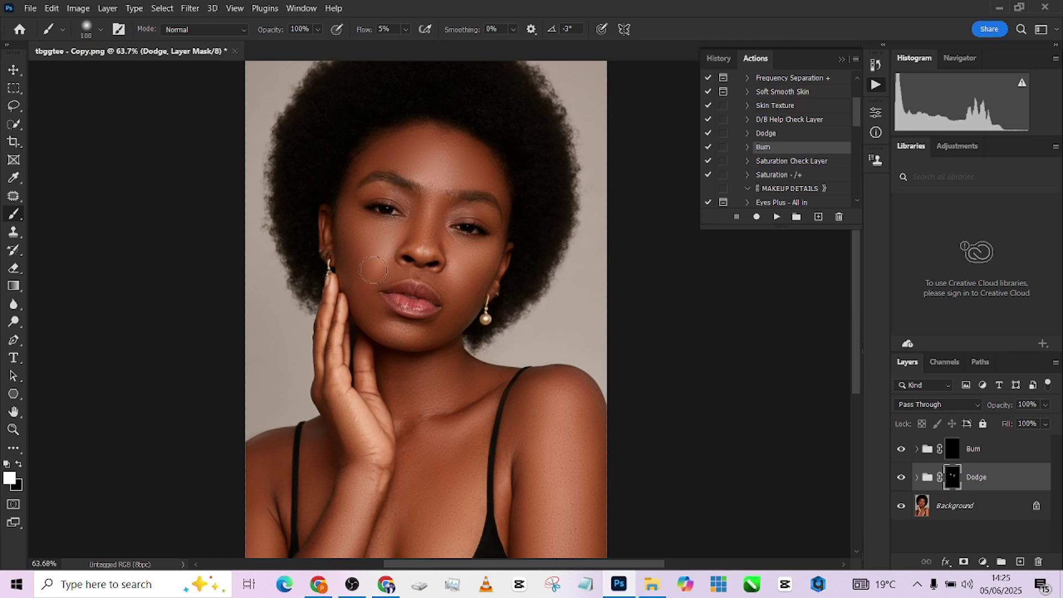
pyautogui.scroll(3, 421, 215)
pyautogui.press(']')
pyautogui.press(']')
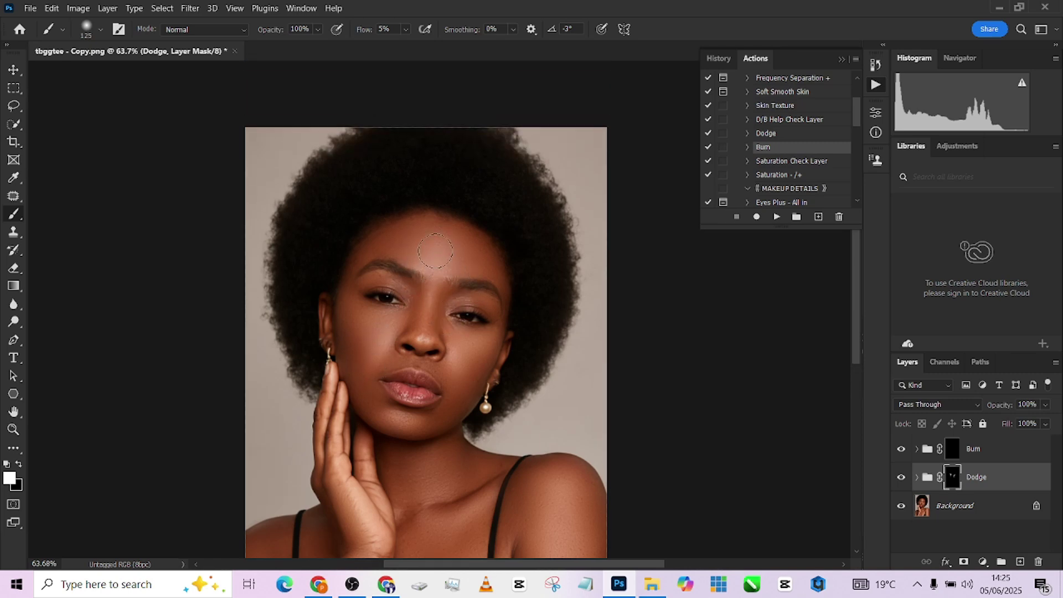
pyautogui.moveTo(427, 249)
pyautogui.mouseDown()
pyautogui.moveTo(468, 262)
pyautogui.moveTo(450, 240)
pyautogui.moveTo(432, 253)
pyautogui.mouseUp()
pyautogui.press('[')
pyautogui.press('[')
pyautogui.press('[')
pyautogui.press('[')
pyautogui.press('[')
pyautogui.press('[')
pyautogui.press('[')
pyautogui.press('[')
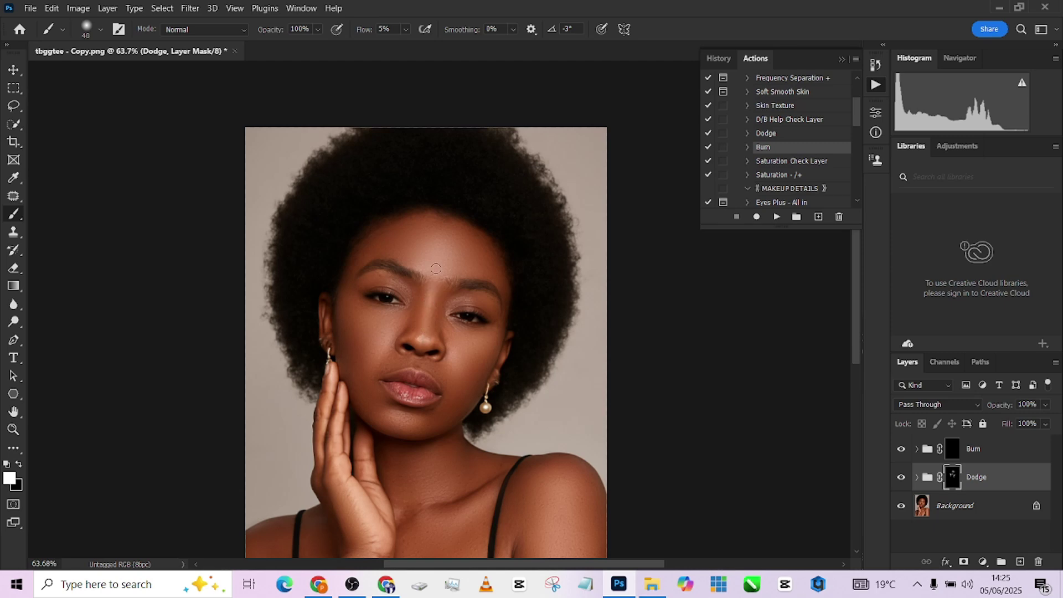
# Brighten the collarbone, shoulder, left arm edge and neck, resizing the brush with [ and ]
pyautogui.press(']')
pyautogui.press(']')
pyautogui.press(']')
pyautogui.press(']')
pyautogui.scroll(-1, 458, 445)
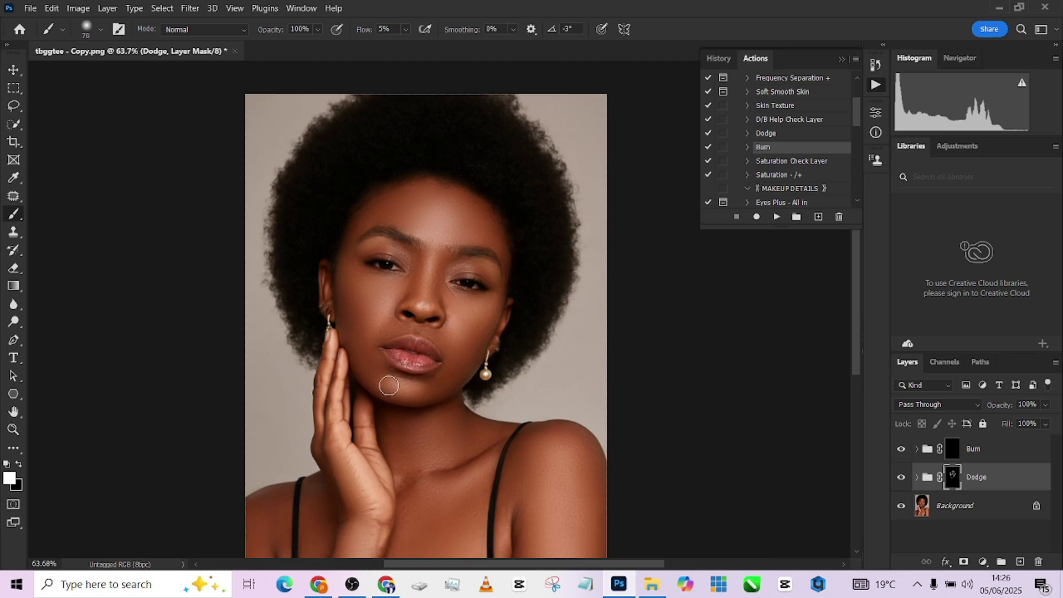
pyautogui.press('[')
pyautogui.press('[')
pyautogui.press(']')
pyautogui.scroll(-1, 412, 379)
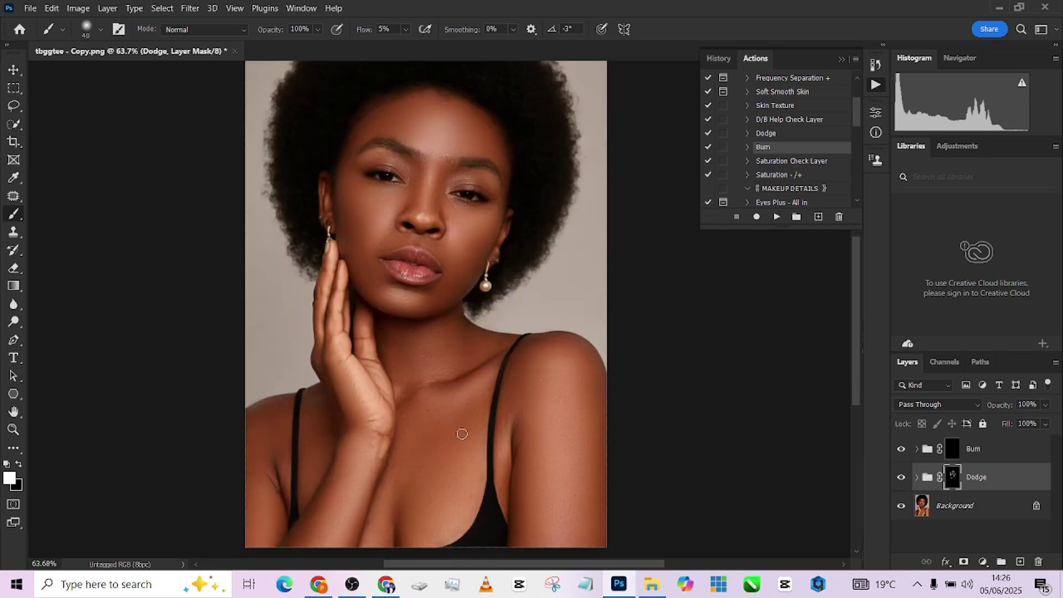
pyautogui.scroll(-1, 550, 419)
pyautogui.press(']')
pyautogui.press(']')
pyautogui.press(']')
pyautogui.press(']')
pyautogui.press(']')
pyautogui.press(']')
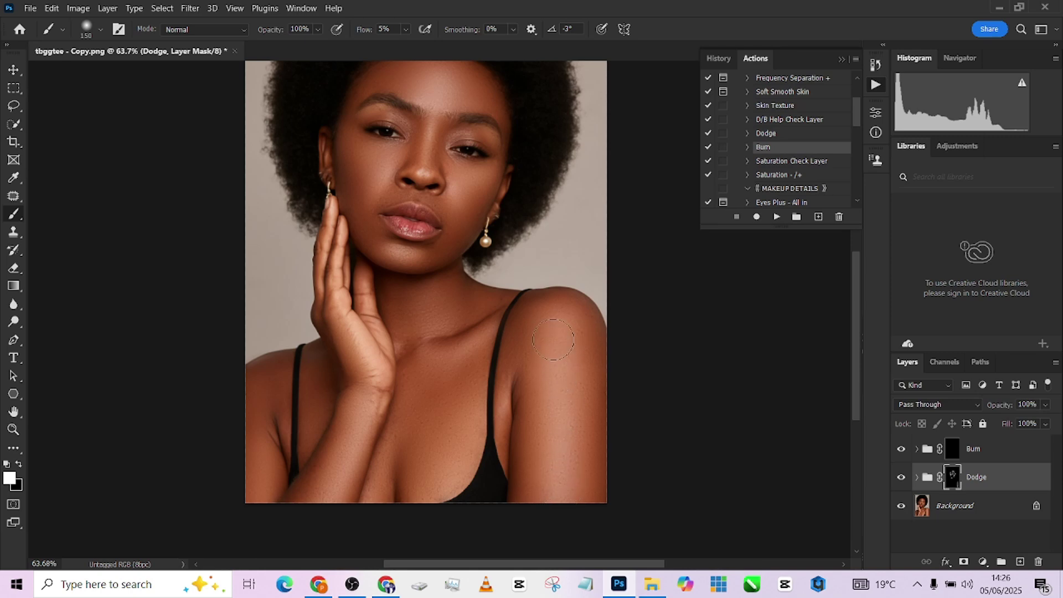
pyautogui.press('[')
pyautogui.press('[')
pyautogui.press('[')
pyautogui.press('[')
pyautogui.press(']')
pyautogui.press(']')
pyautogui.press(']')
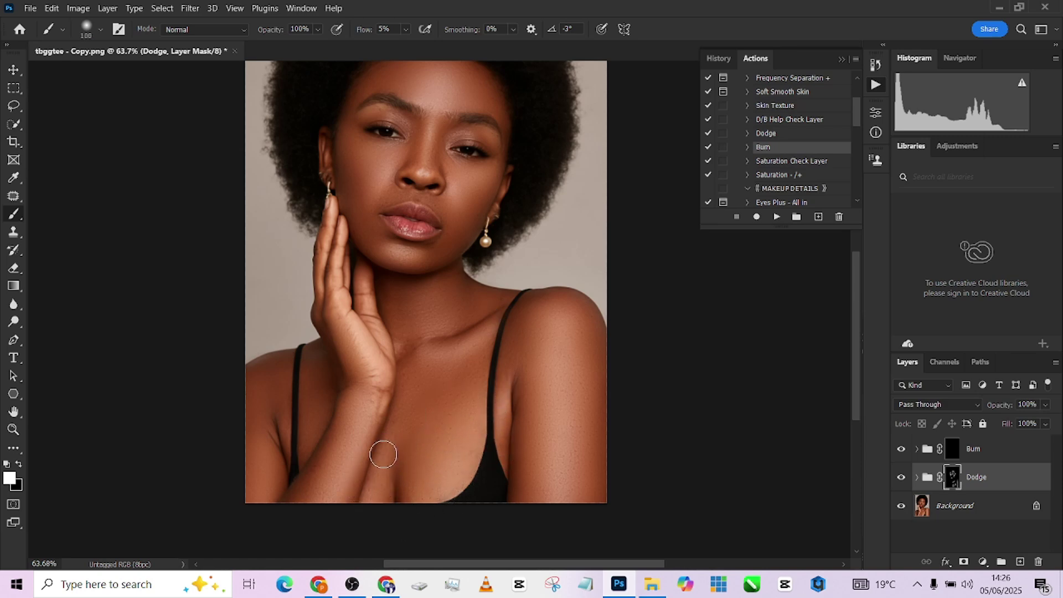
pyautogui.press('[')
pyautogui.press('[')
pyautogui.press('[')
pyautogui.moveTo(266, 419)
pyautogui.mouseDown()
pyautogui.moveTo(261, 498)
pyautogui.moveTo(254, 381)
pyautogui.moveTo(272, 364)
pyautogui.mouseUp()
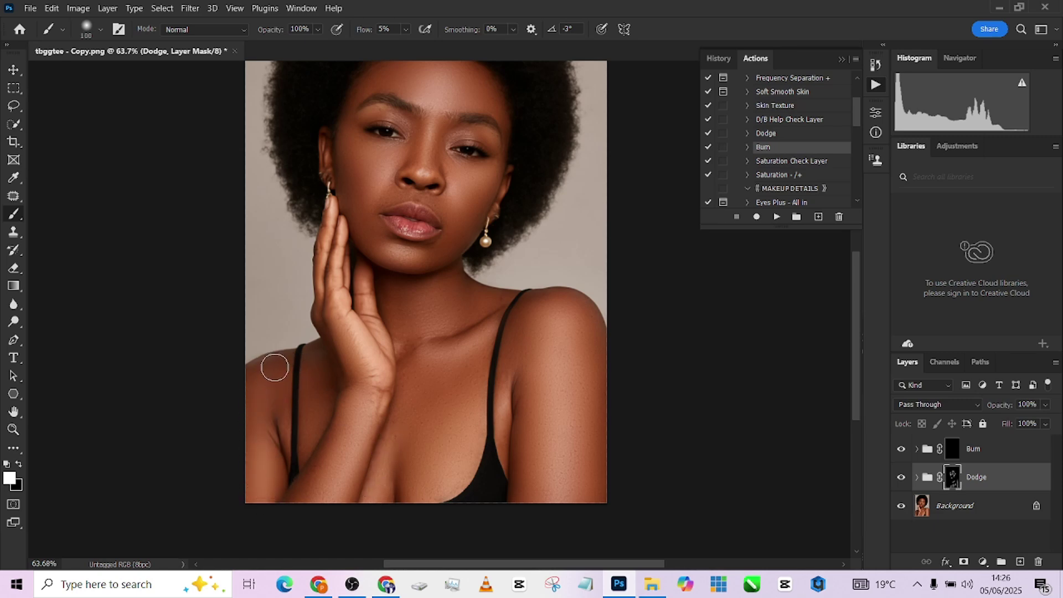
pyautogui.press('[')
pyautogui.press('[')
pyautogui.press('[')
pyautogui.press('[')
pyautogui.press(']')
pyautogui.press(']')
pyautogui.press(']')
pyautogui.scroll(1, 410, 403)
pyautogui.scroll(-2, 410, 404)
pyautogui.press(']')
pyautogui.press(']')
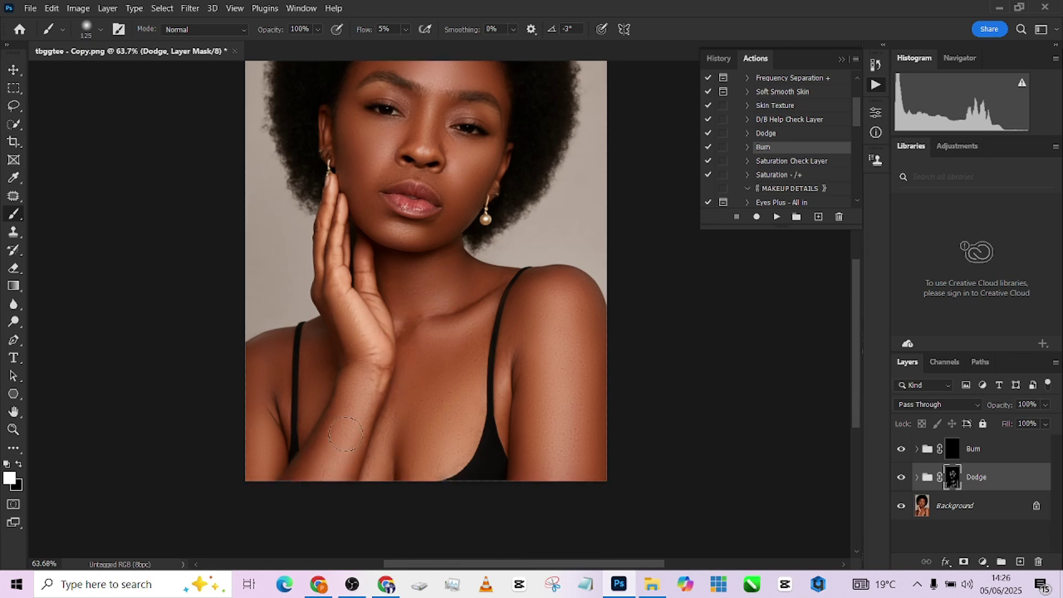
pyautogui.scroll(6, 405, 287)
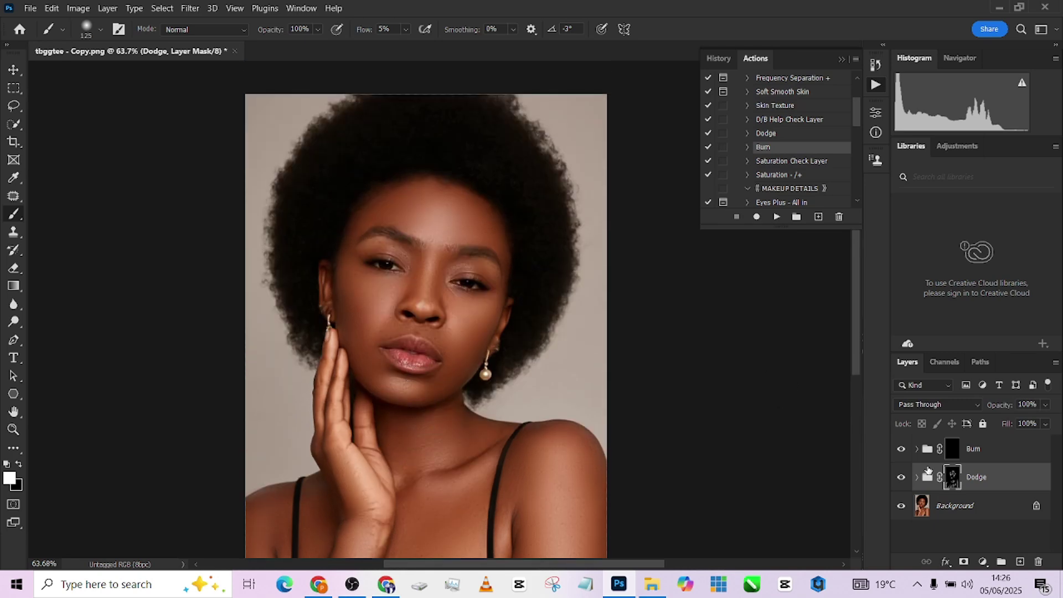
# Burn briefly with a smaller soft brush, then touch up highlights on the Dodge mask
pyautogui.click(955, 455)
pyautogui.press('[')
pyautogui.press('[')
pyautogui.press('[')
pyautogui.press('[')
pyautogui.press('[')
pyautogui.press('[')
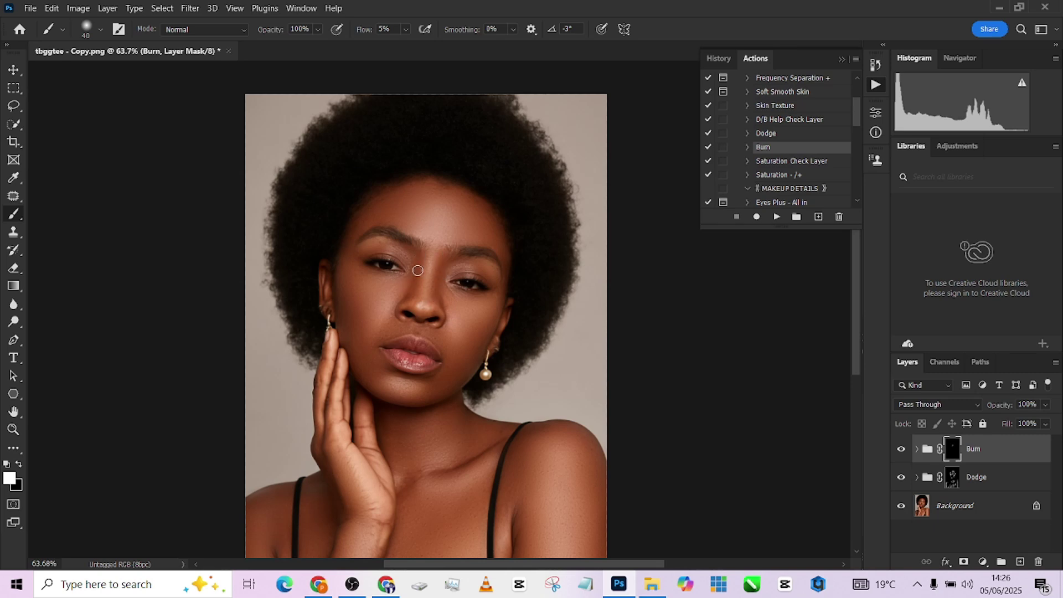
pyautogui.click(952, 477)
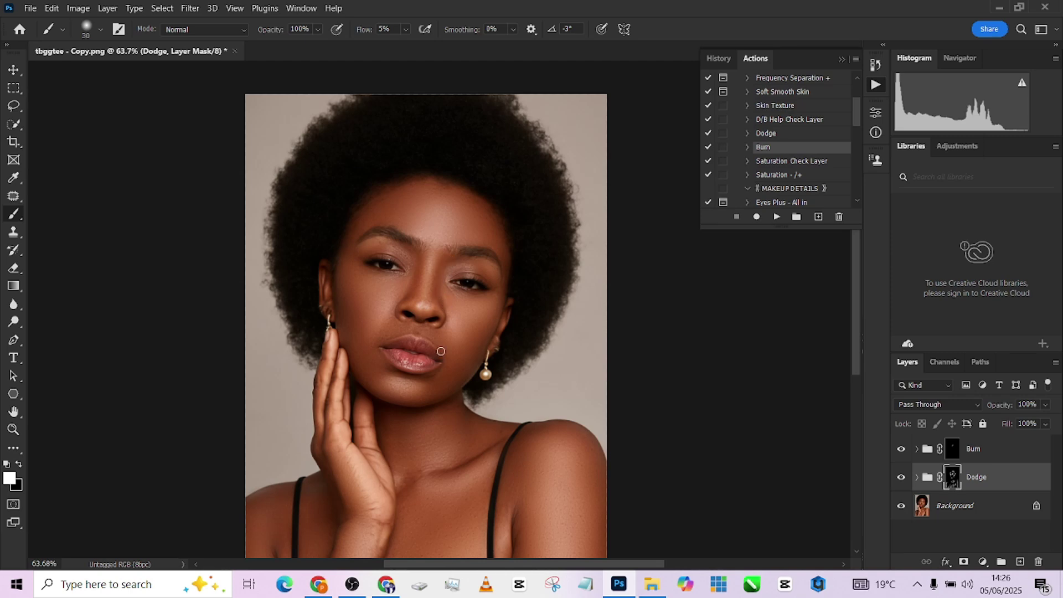
pyautogui.scroll(3, 442, 358)
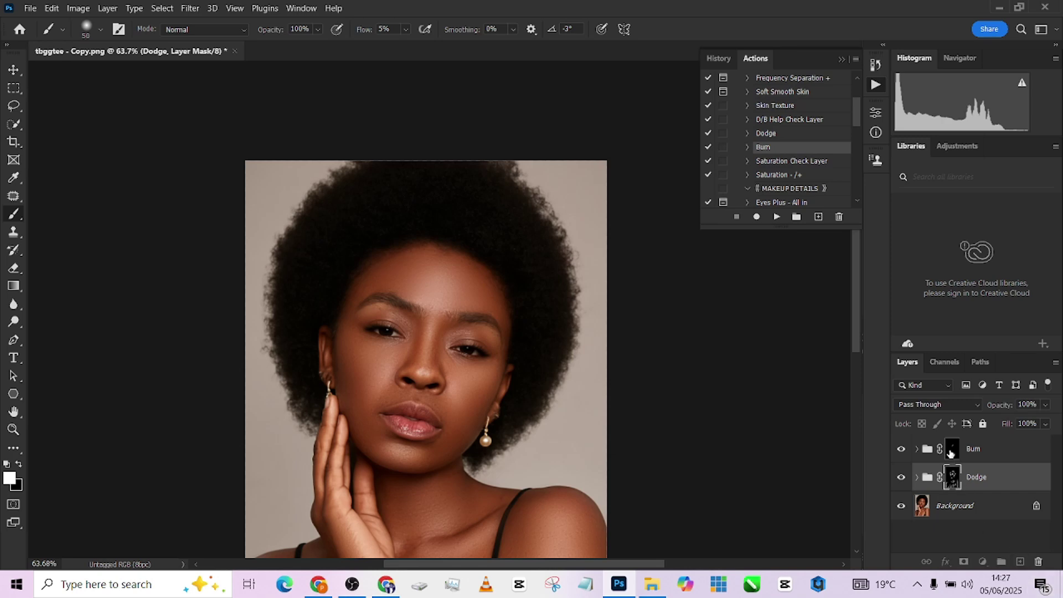
# Back on the Burn mask, deepen shadows around the cheek and earring with a resized brush
pyautogui.click(951, 449)
pyautogui.press(']')
pyautogui.press(']')
pyautogui.press(']')
pyautogui.press(']')
pyautogui.press(']')
pyautogui.press(']')
pyautogui.press(']')
pyautogui.press(']')
pyautogui.press(']')
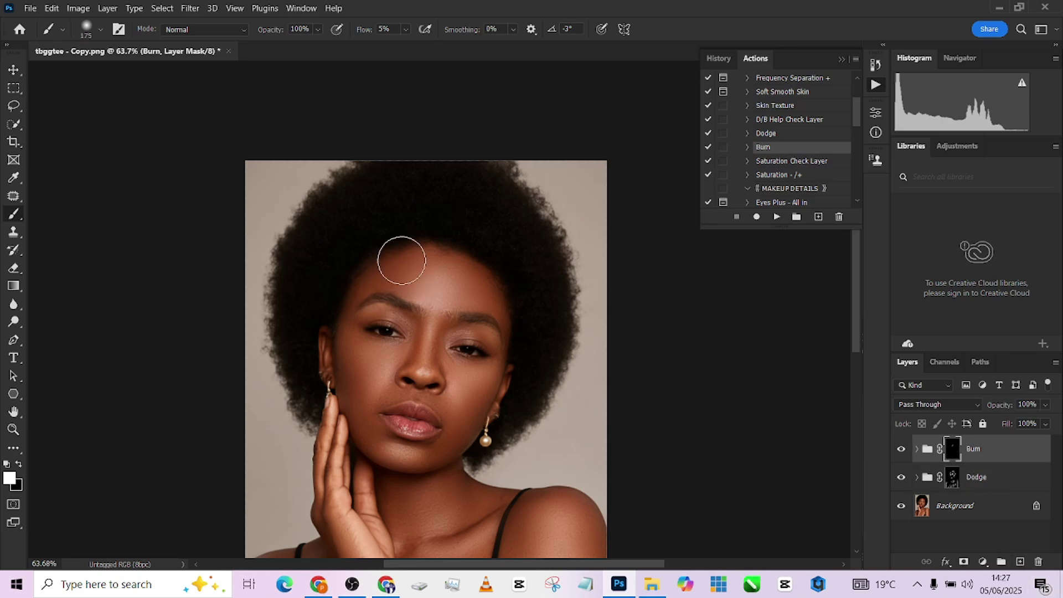
pyautogui.press('[')
pyautogui.press('[')
pyautogui.press('[')
pyautogui.press('[')
pyautogui.press(']')
pyautogui.press(']')
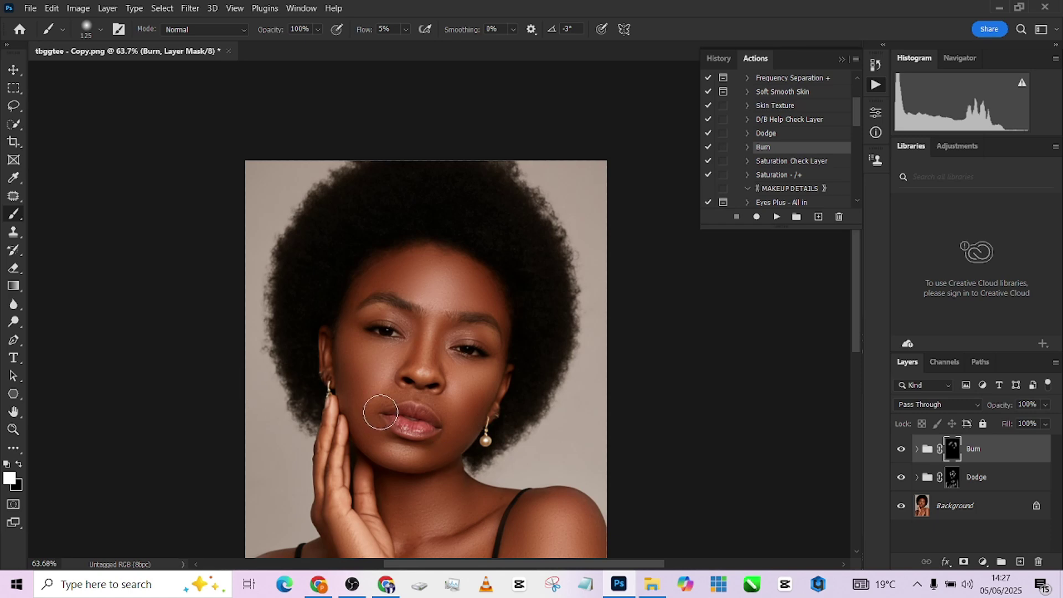
pyautogui.moveTo(491, 424); pyautogui.dragTo(488, 407)
pyautogui.moveTo(349, 404); pyautogui.dragTo(354, 403)
# Burn shadows across the neck, chest and shoulder, enlarging the brush to about 123 px
pyautogui.scroll(-1, 475, 429)
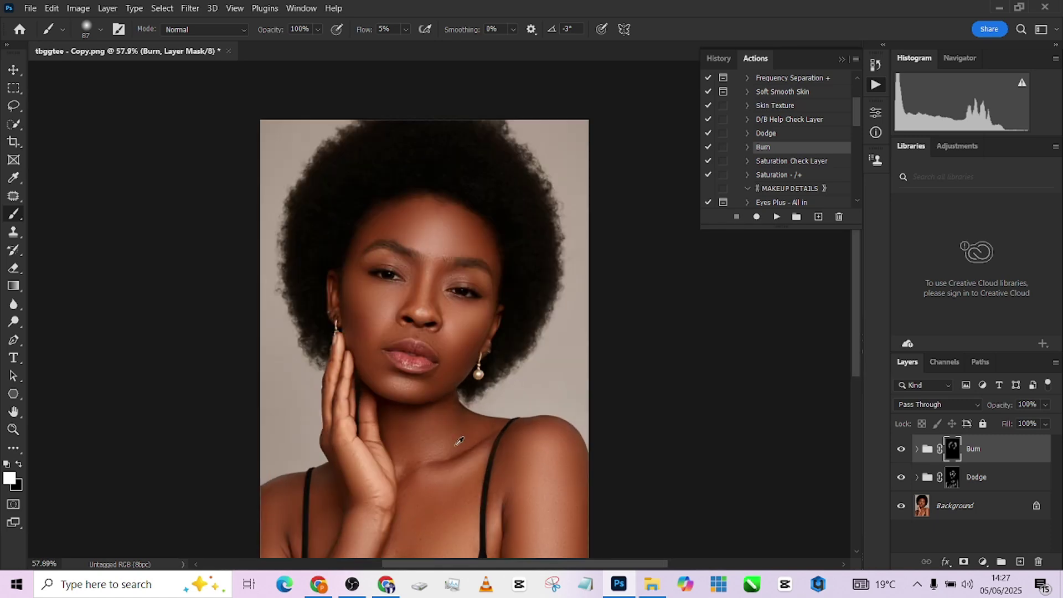
pyautogui.moveTo(481, 463); pyautogui.dragTo(487, 462)
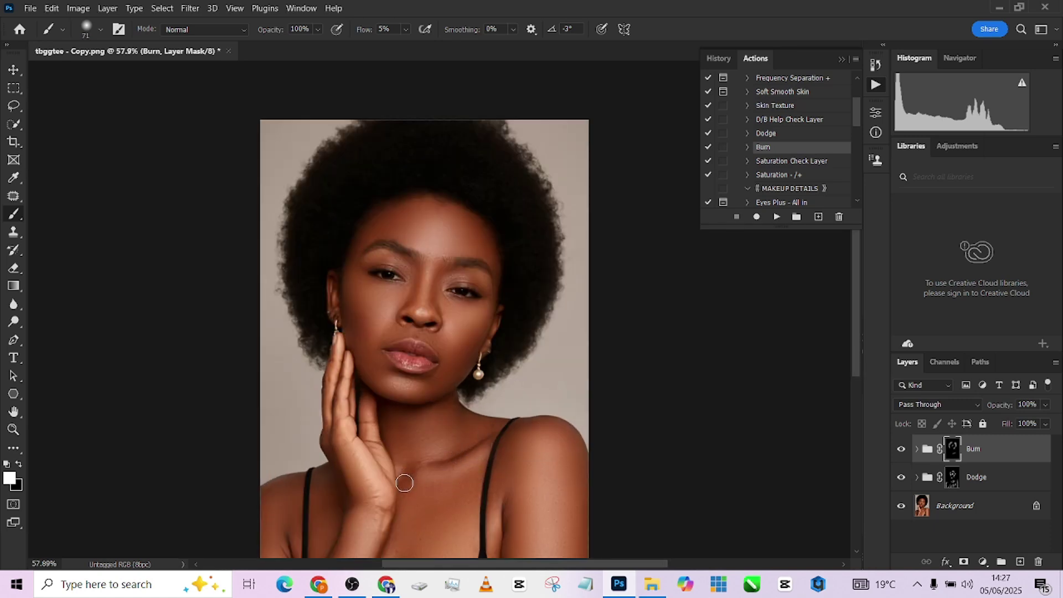
pyautogui.moveTo(433, 486); pyautogui.dragTo(394, 396)
pyautogui.keyDown('alt'); pyautogui.rightClick(461, 395); pyautogui.keyUp('alt')
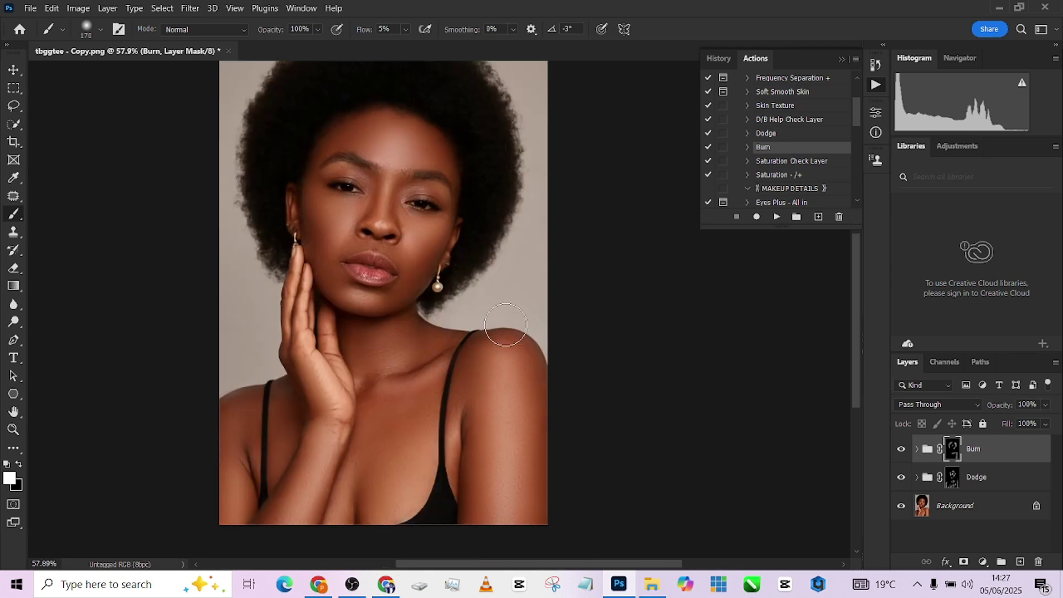
pyautogui.keyDown('alt'); pyautogui.rightClick(367, 467); pyautogui.keyUp('alt')
pyautogui.keyDown('alt'); pyautogui.rightClick(247, 460); pyautogui.keyUp('alt')
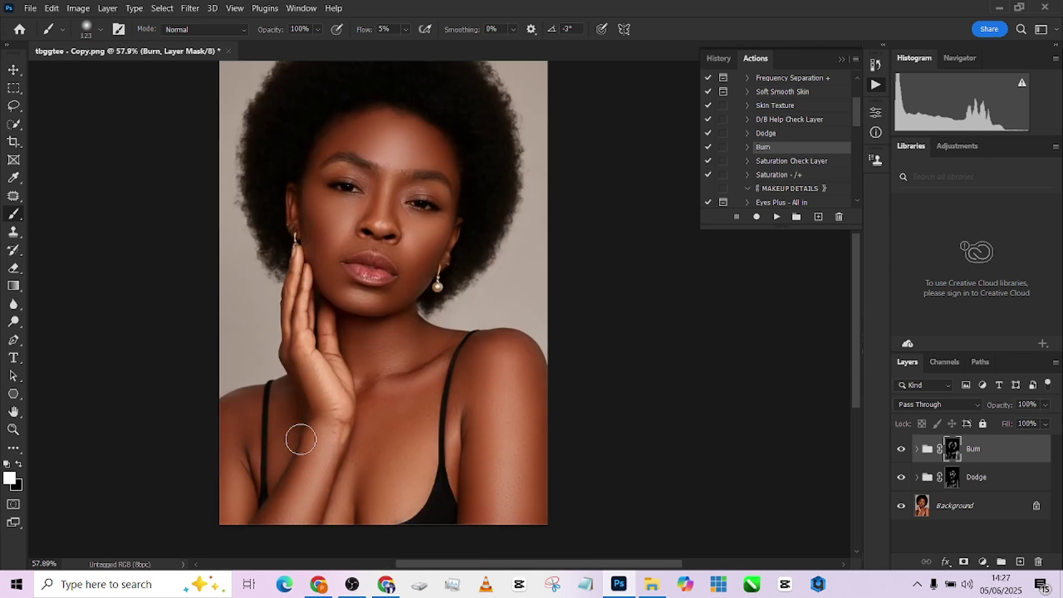
pyautogui.scroll(-1, 294, 427)
# Add a final fine burn stroke with a smaller brush
pyautogui.scroll(3, 407, 299)
pyautogui.keyDown('alt'); pyautogui.rightClick(408, 297); pyautogui.keyUp('alt')
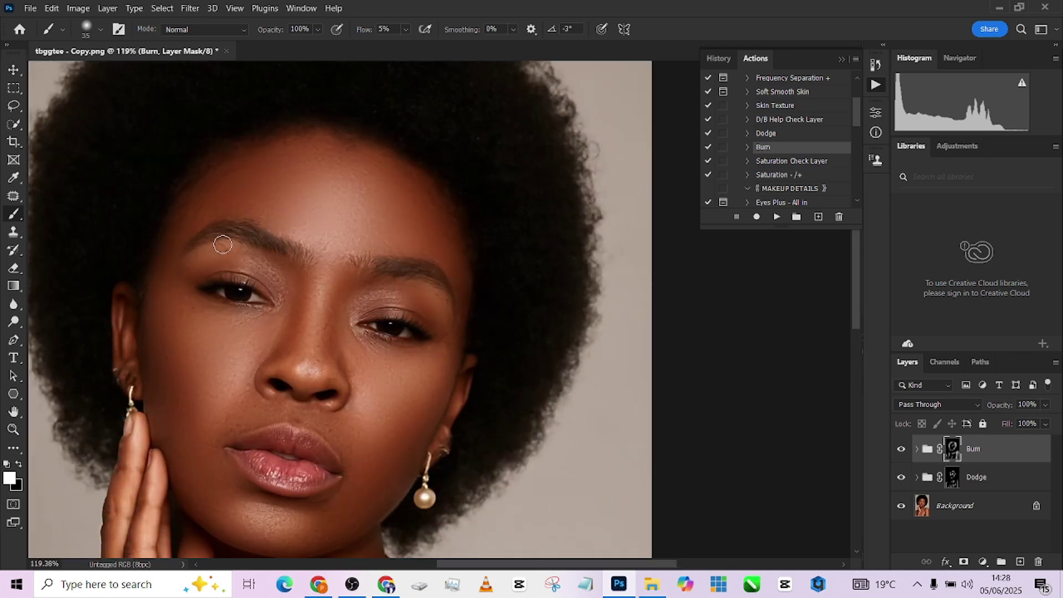
pyautogui.scroll(-4, 239, 235)
pyautogui.moveTo(273, 381); pyautogui.dragTo(323, 389)
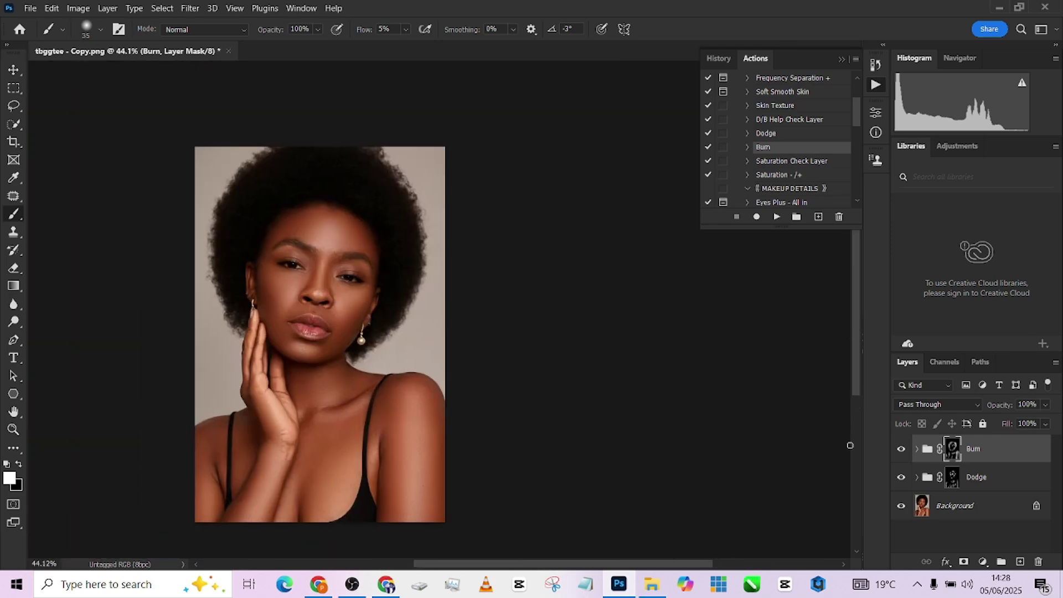
# Group the Dodge and Burn layers into Group 1 and compare the portrait with and without it
pyautogui.keyDown('shift'); pyautogui.click(999, 482); pyautogui.keyUp('shift')
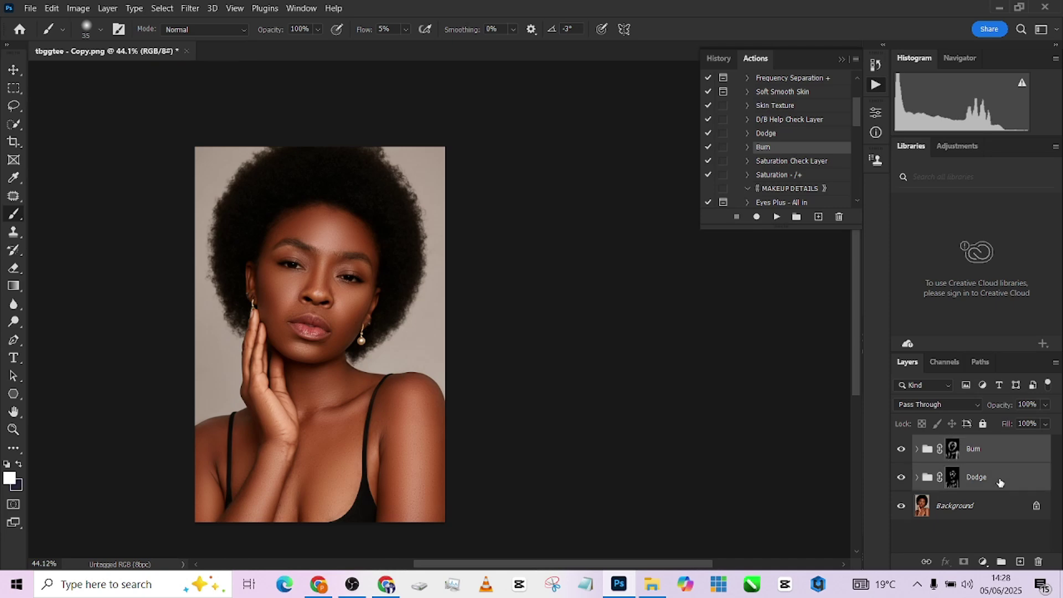
pyautogui.hotkey('ctrl', 'g')
pyautogui.click(899, 446)
pyautogui.click(900, 445)
pyautogui.scroll(2, 406, 434)
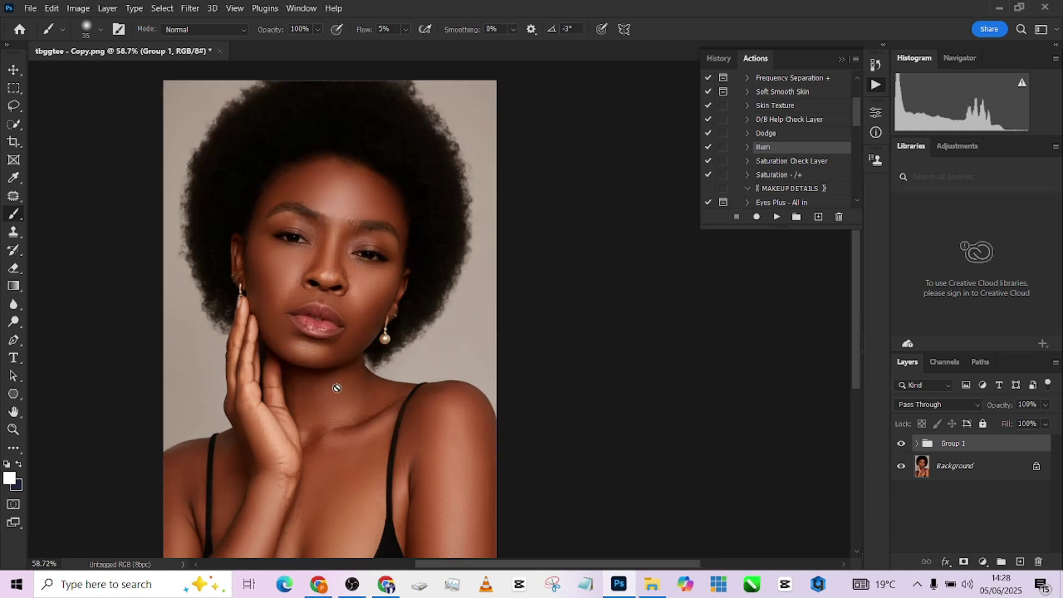
pyautogui.moveTo(325, 360); pyautogui.dragTo(386, 347)
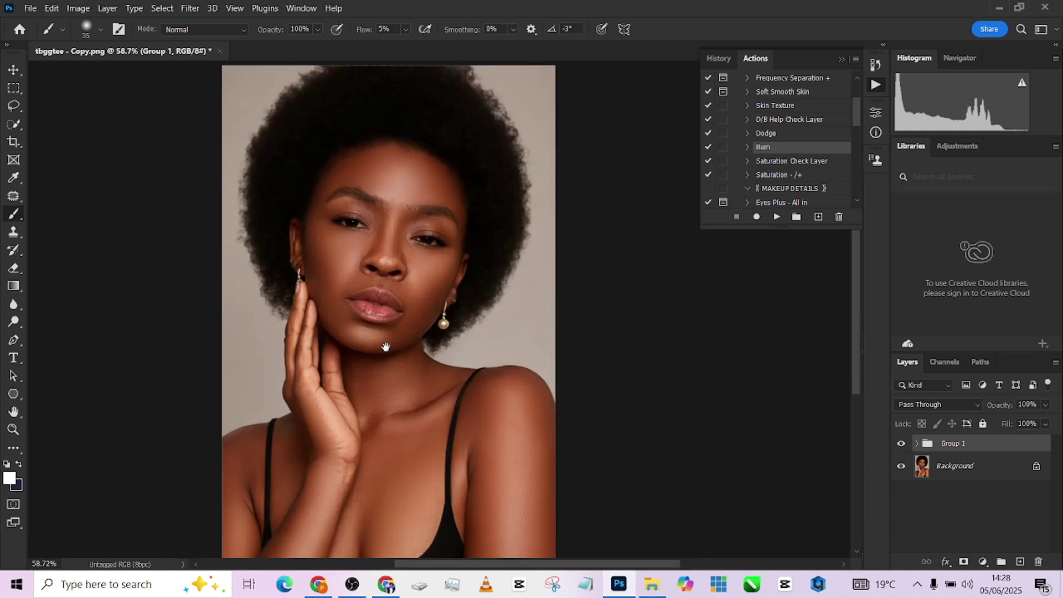
pyautogui.click(901, 444)
pyautogui.click(901, 444)
pyautogui.click(901, 443)
pyautogui.click(901, 444)
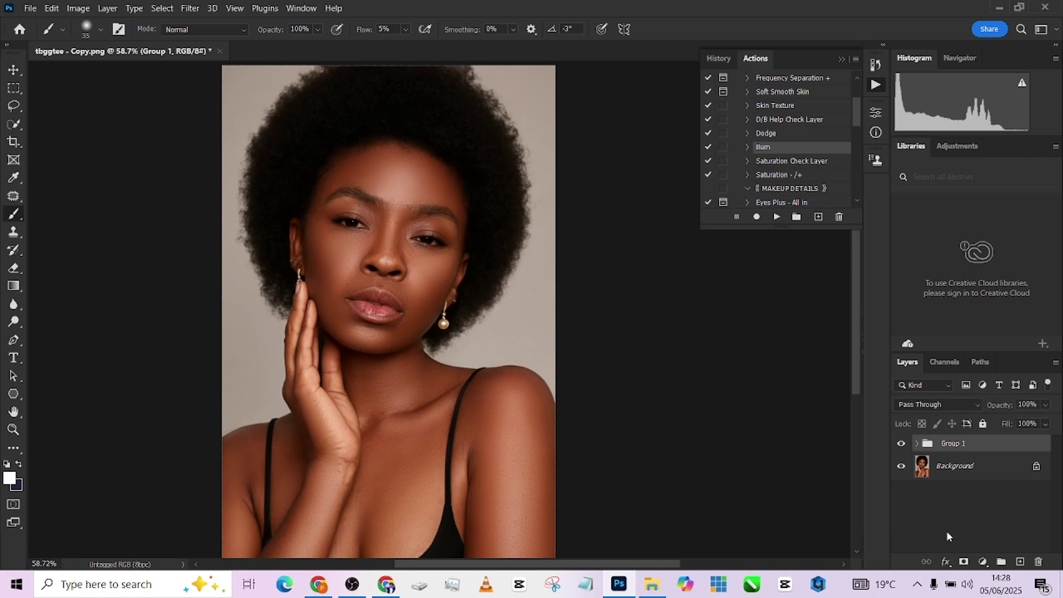
# Set Group 1 to 86% opacity and flatten the image into Background
pyautogui.click(1045, 405)
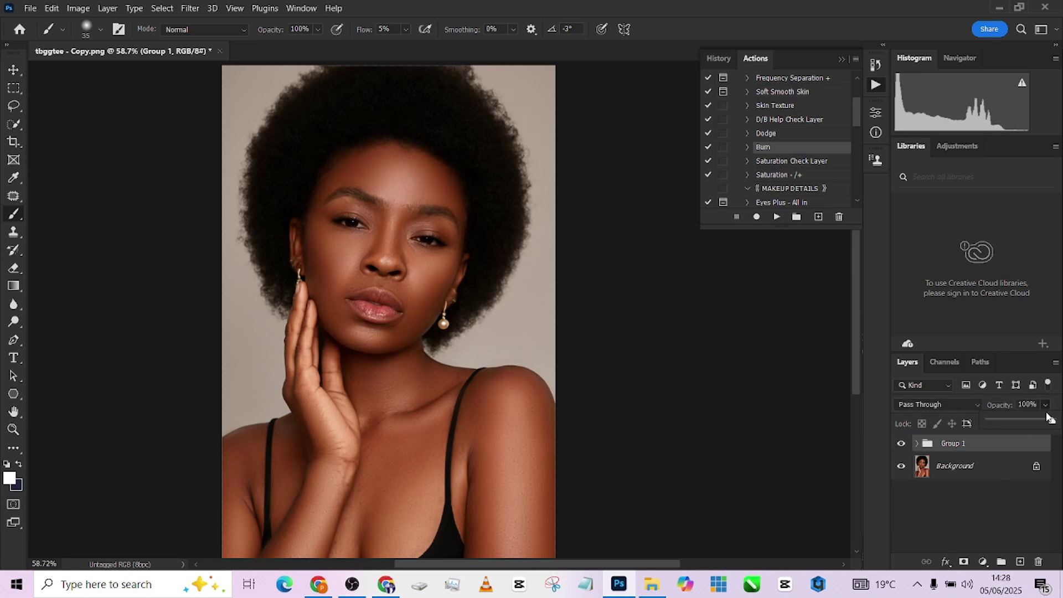
pyautogui.rightClick(990, 471)
pyautogui.click(958, 434)
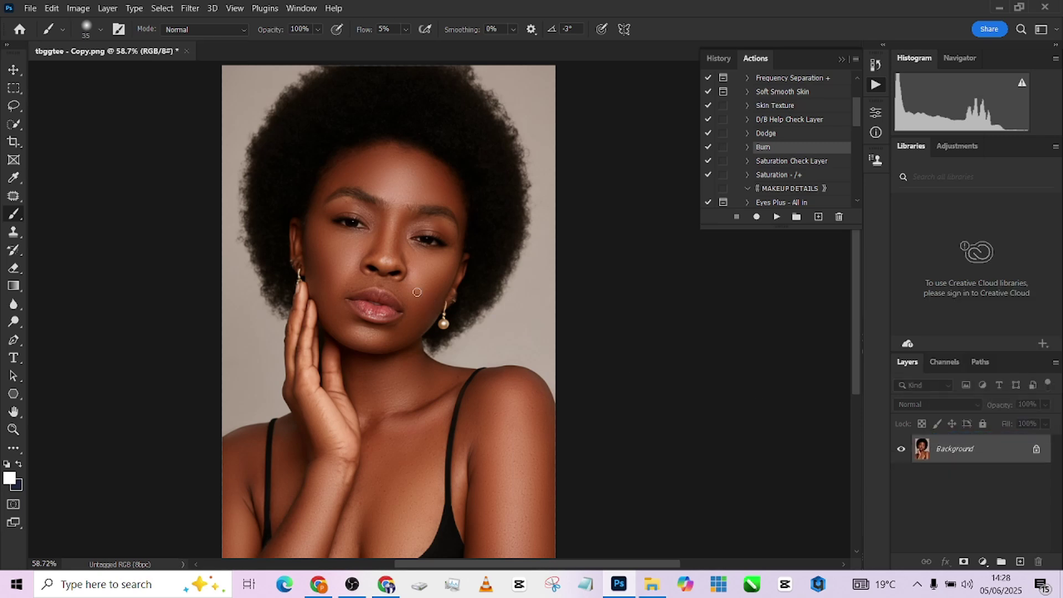
pyautogui.scroll(-2, 408, 283)
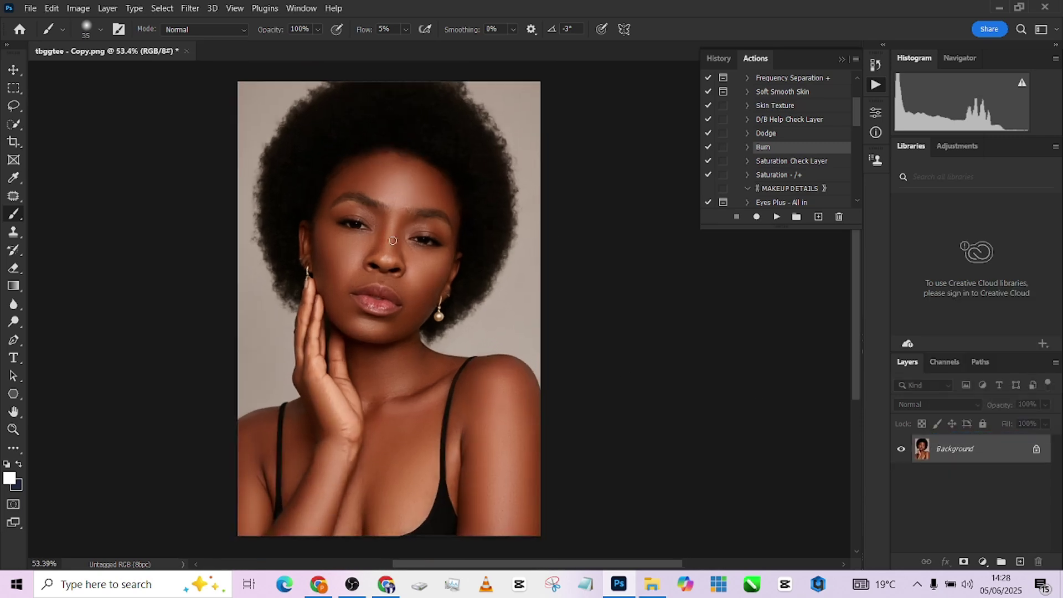
pyautogui.scroll(1, 392, 240)
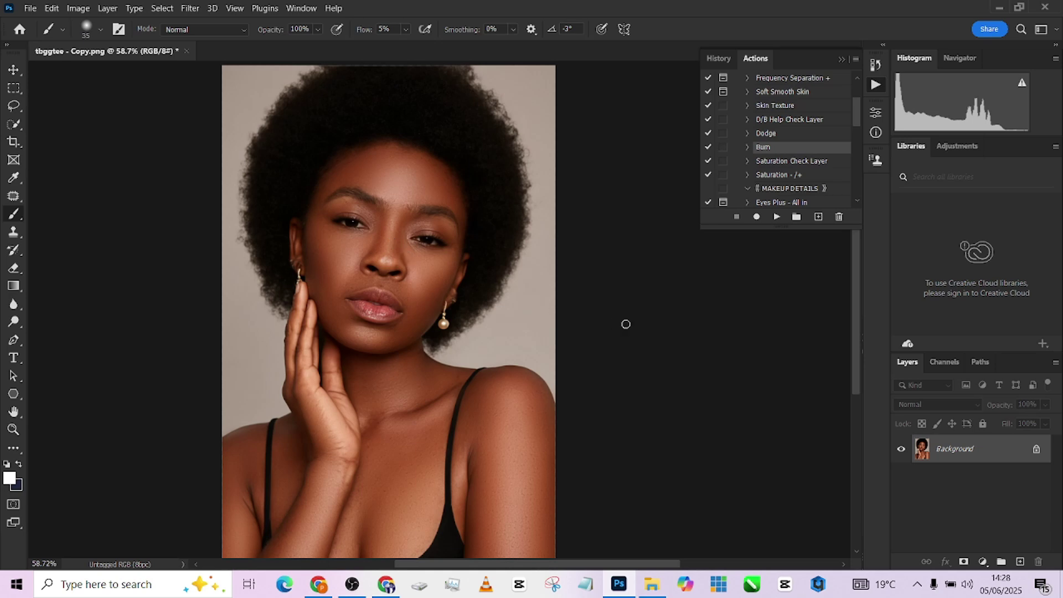
# Add a Selective Color layer and adjust the Reds, setting Magenta to -6
pyautogui.click(983, 561)
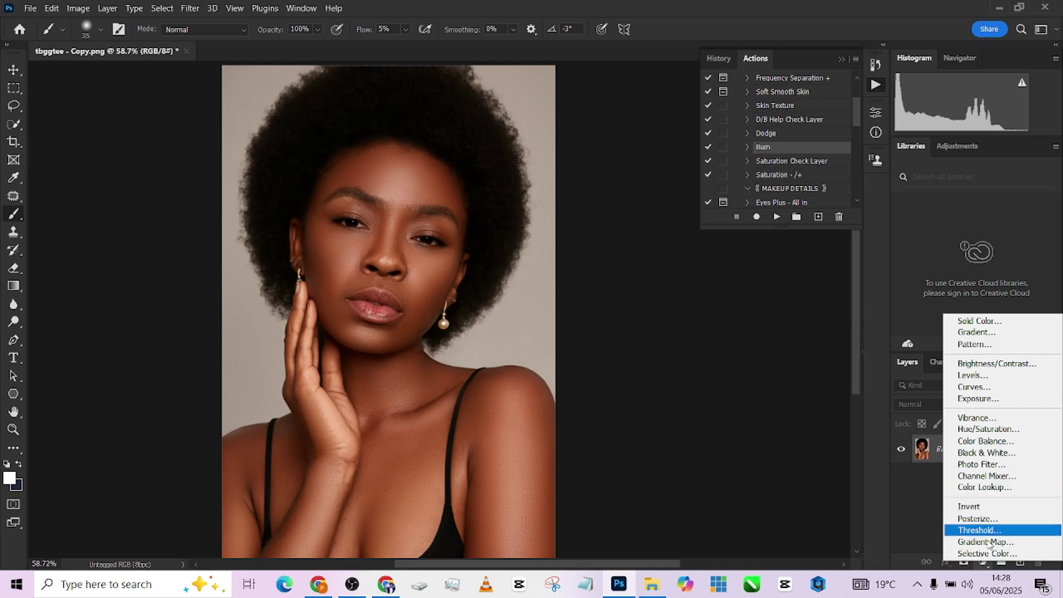
pyautogui.click(987, 553)
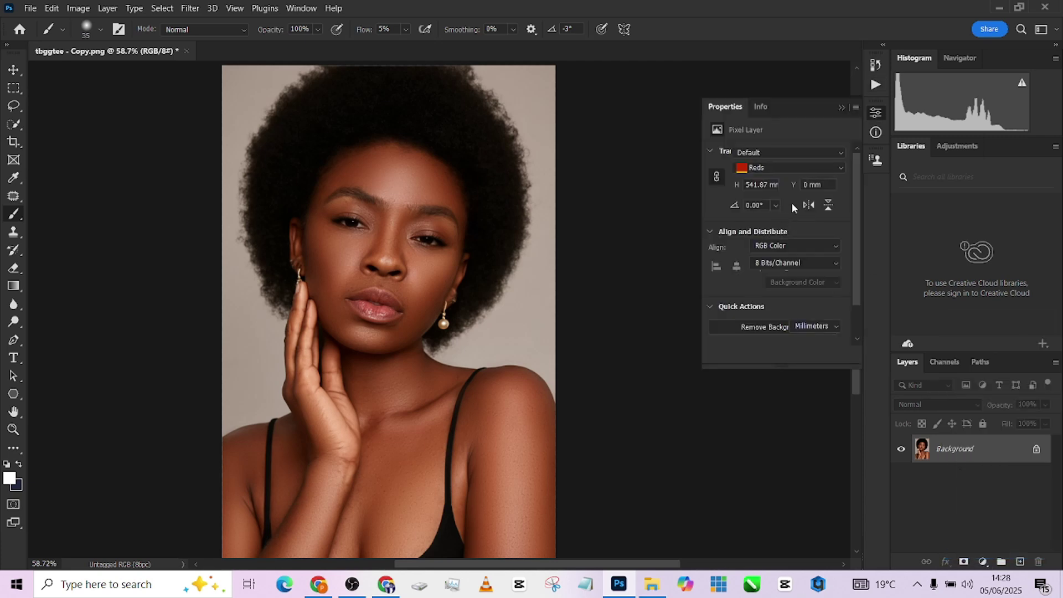
pyautogui.moveTo(782, 197); pyautogui.dragTo(772, 197)
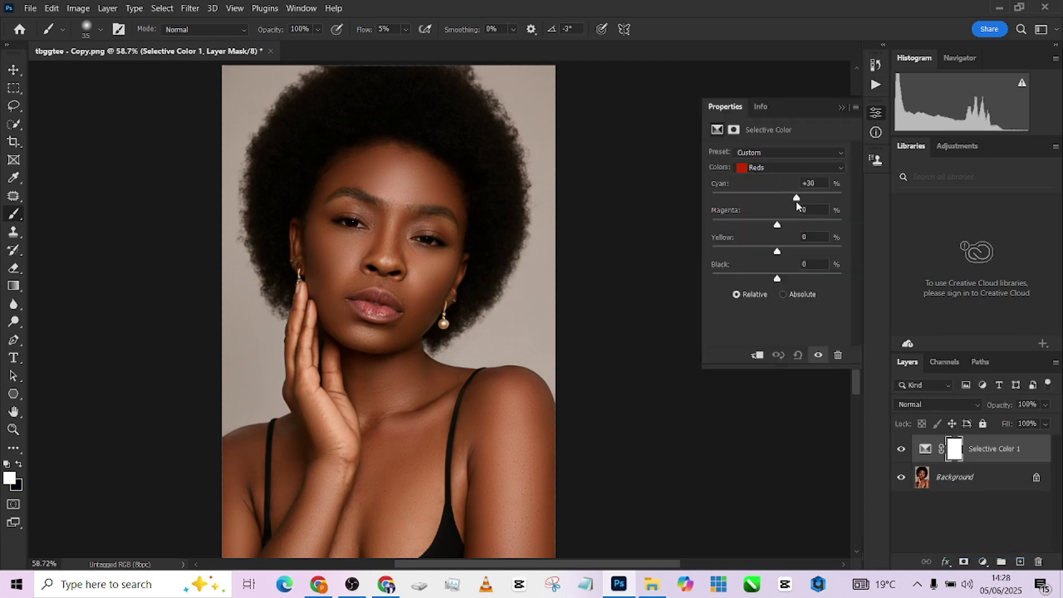
pyautogui.moveTo(777, 225); pyautogui.dragTo(769, 203)
pyautogui.click(772, 225)
# Shift the Yellows to Cyan +9, Magenta +1, Yellow +7, Black -7 and compare
pyautogui.click(783, 170)
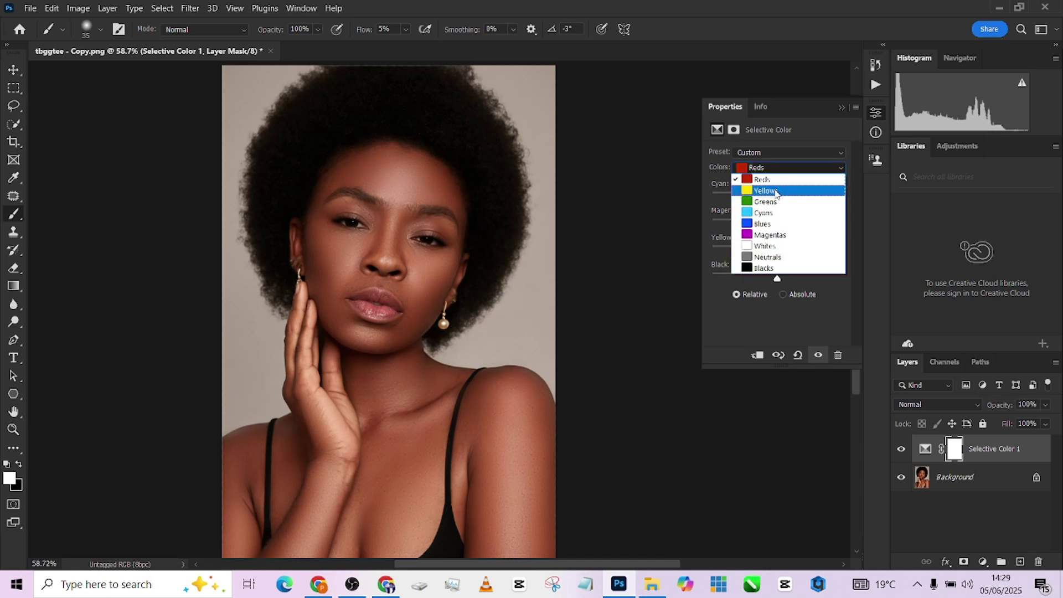
pyautogui.click(774, 183)
pyautogui.moveTo(777, 252); pyautogui.dragTo(780, 252)
pyautogui.moveTo(776, 224); pyautogui.dragTo(782, 198)
pyautogui.moveTo(779, 280)
pyautogui.mouseDown()
pyautogui.moveTo(759, 278)
pyautogui.moveTo(773, 290)
pyautogui.mouseUp()
pyautogui.click(903, 451)
pyautogui.click(902, 449)
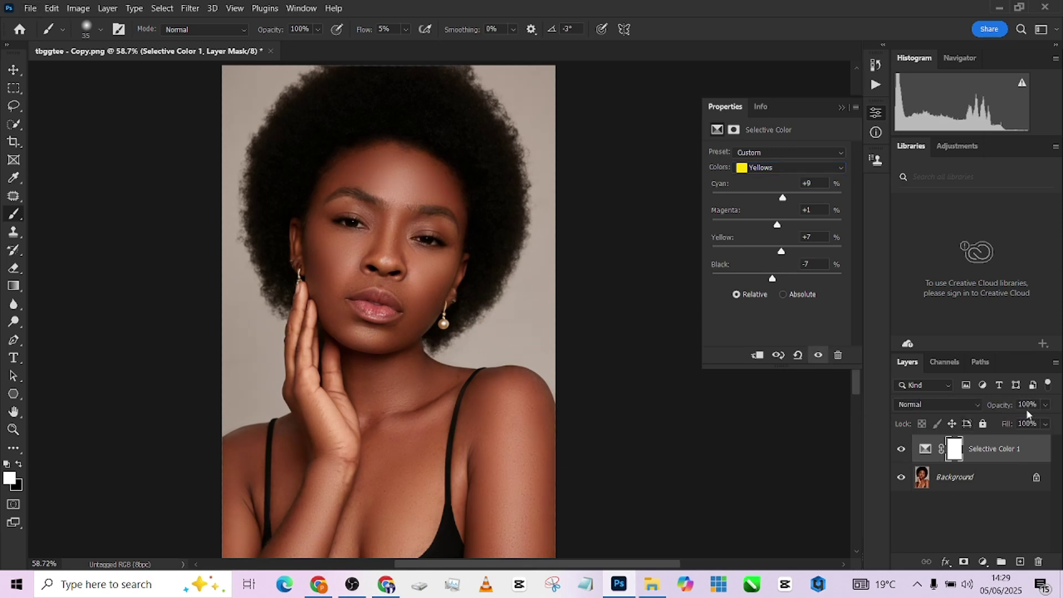
# Lower the Selective Color layer's opacity to 62%
pyautogui.click(1045, 410)
pyautogui.moveTo(1047, 423); pyautogui.dragTo(1027, 423)
pyautogui.click(988, 559)
# Add a Warming Filter (81) photo filter layer at 73% opacity
pyautogui.click(977, 466)
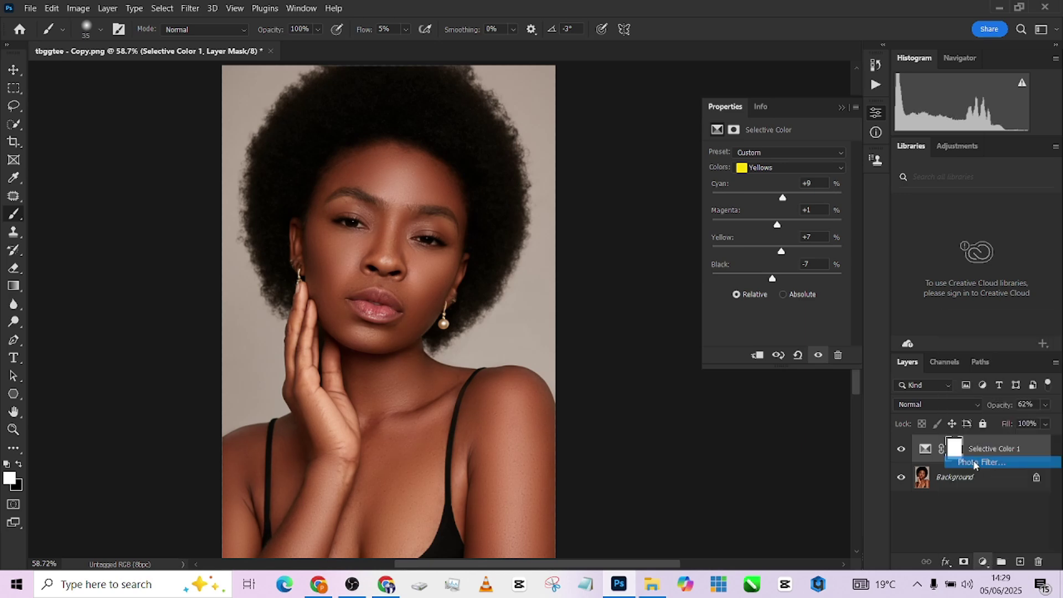
pyautogui.click(774, 155)
pyautogui.click(780, 186)
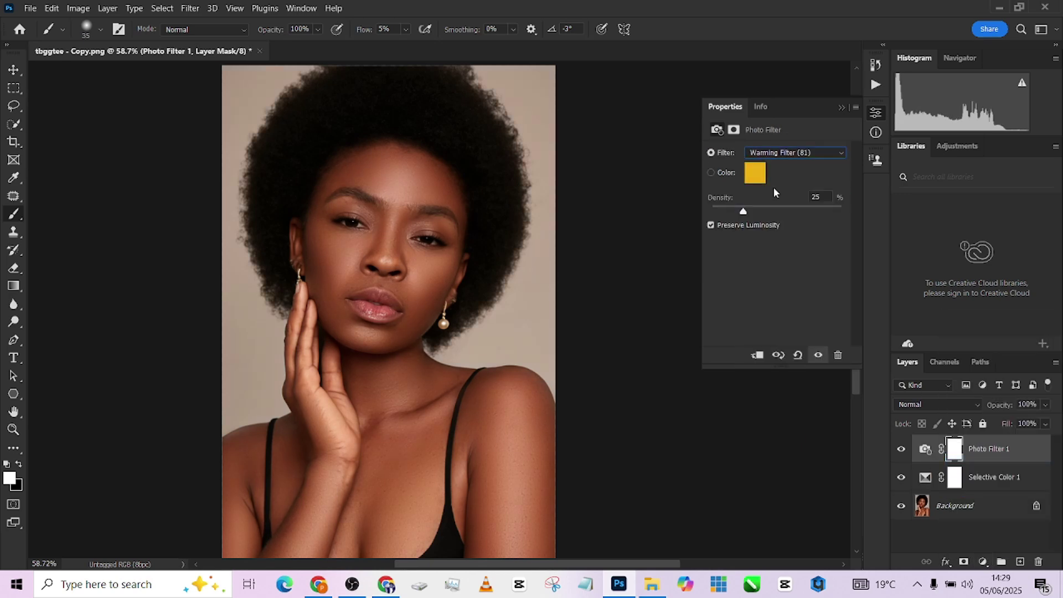
pyautogui.click(1045, 404)
pyautogui.moveTo(1048, 422); pyautogui.dragTo(1034, 422)
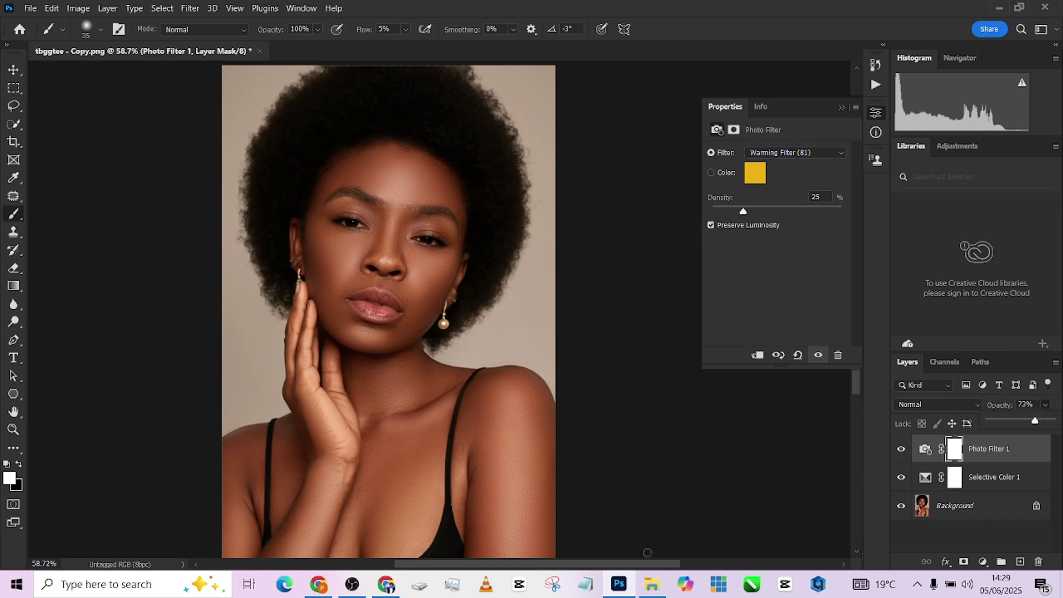
# Select the skin tones with Color Range, sampling the face and chest, to mask the filter
pyautogui.click(162, 8)
pyautogui.click(172, 136)
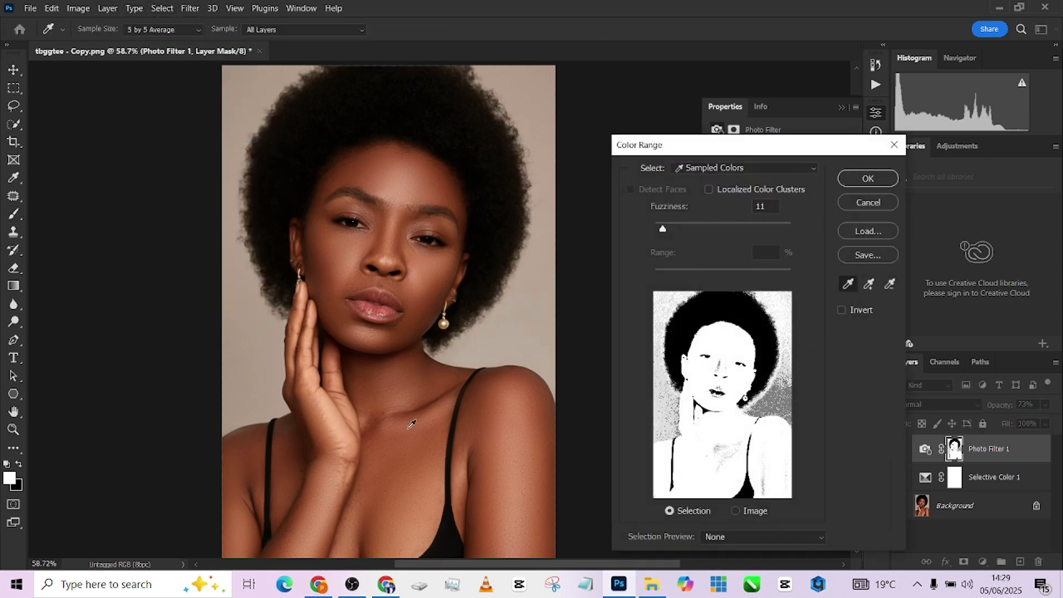
pyautogui.click(412, 424)
pyautogui.click(867, 285)
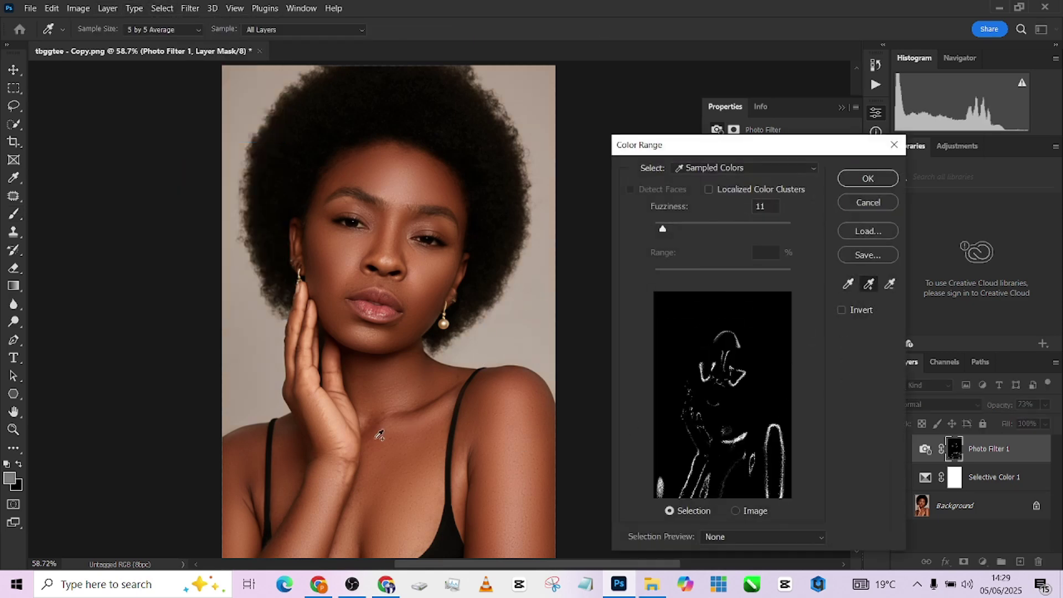
pyautogui.click(424, 463)
pyautogui.click(358, 256)
pyautogui.click(384, 367)
pyautogui.click(874, 178)
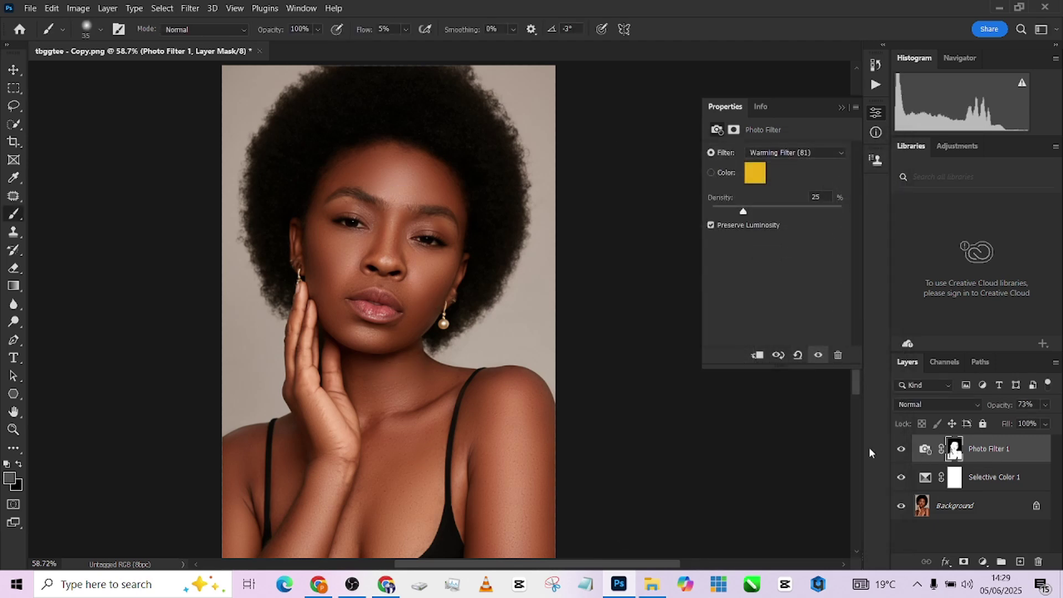
# Set up a larger white brush at 100% flow for refining the skin mask
pyautogui.press(']')
pyautogui.press(']')
pyautogui.press(']')
pyautogui.press(']')
pyautogui.press(']')
pyautogui.press(']')
pyautogui.press('x')
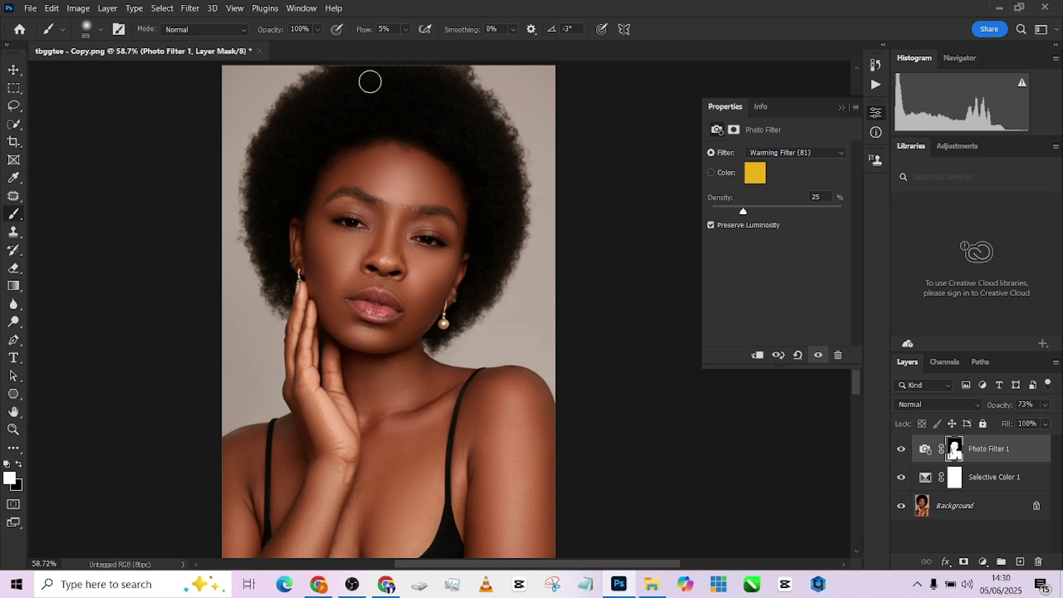
pyautogui.moveTo(364, 29); pyautogui.dragTo(548, 63)
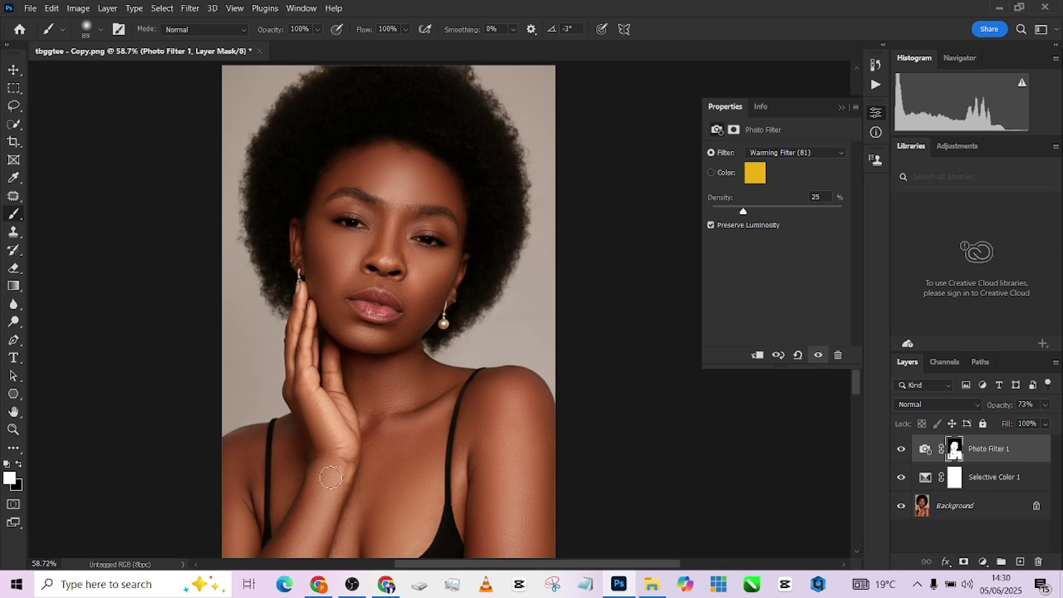
pyautogui.scroll(5, 348, 430)
pyautogui.scroll(-3, 407, 281)
pyautogui.scroll(-2, 406, 281)
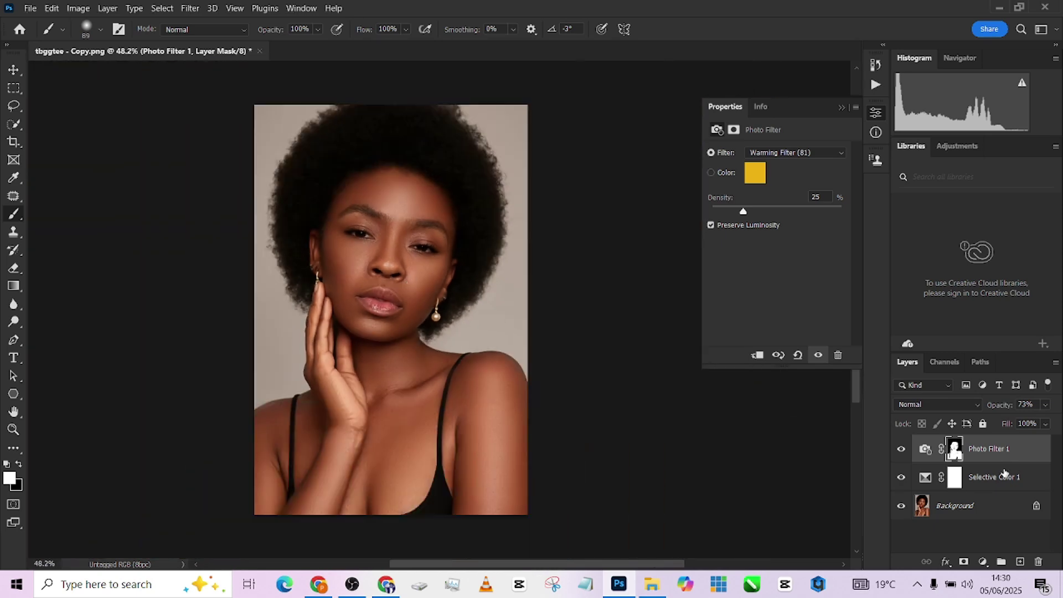
pyautogui.rightClick(987, 512)
# Flatten into Background, then brighten the highlights slightly with a Curves adjustment
pyautogui.click(985, 473)
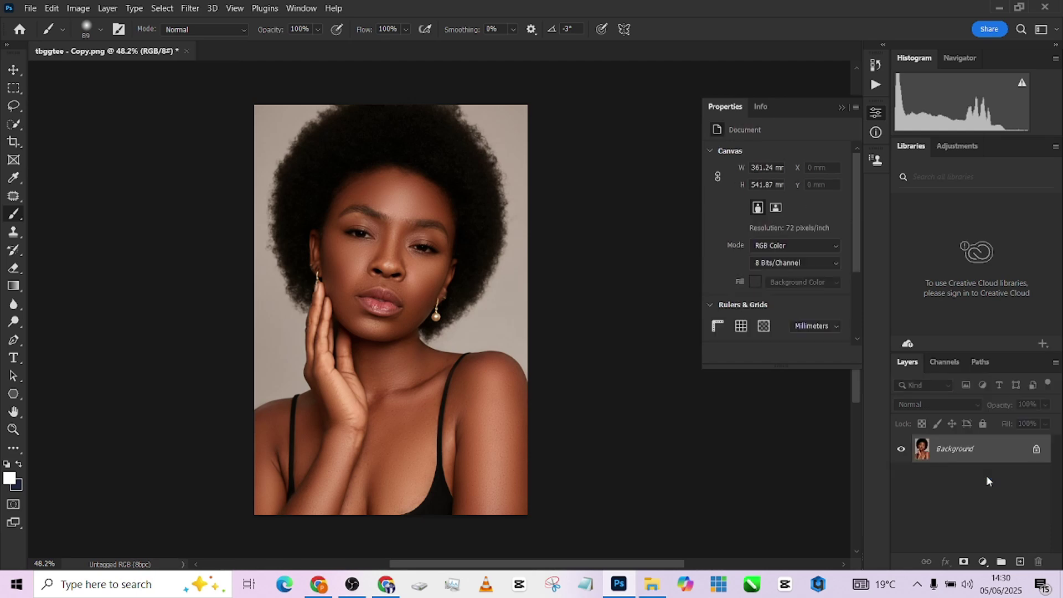
pyautogui.hotkey('ctrl', 'm')
pyautogui.click(800, 291)
pyautogui.moveTo(653, 456); pyautogui.dragTo(653, 457)
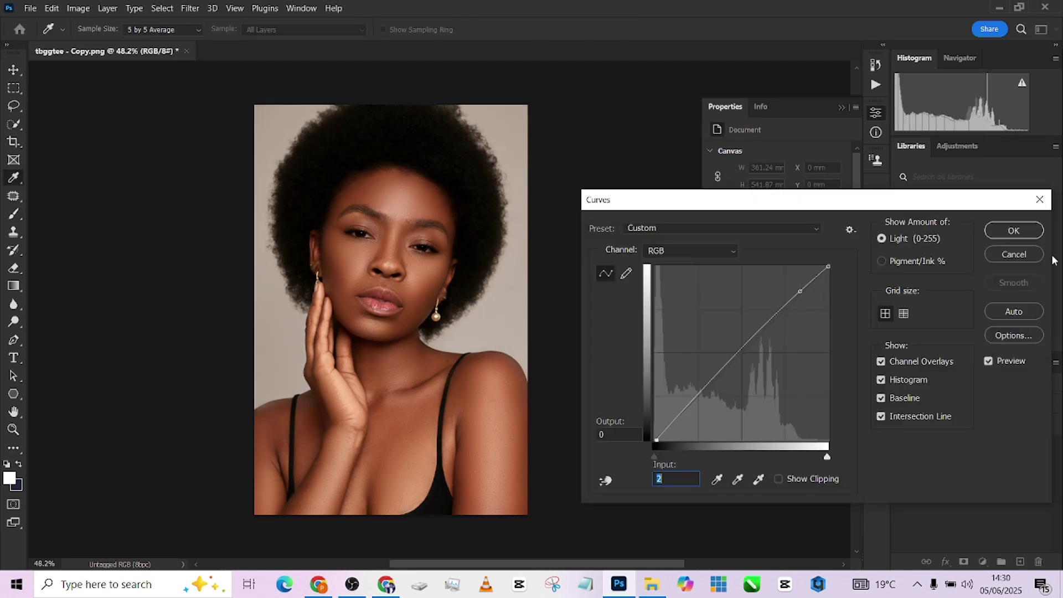
pyautogui.click(1015, 232)
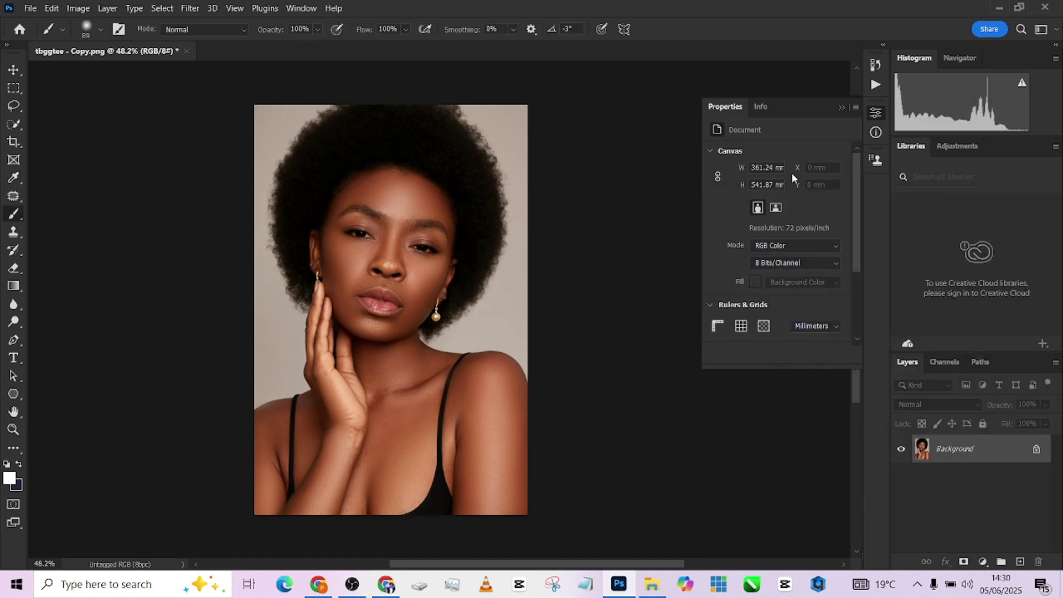
# Run the Done4U Retouch action, accepting its 5-pixel blur
pyautogui.click(875, 84)
pyautogui.click(736, 91)
pyautogui.click(738, 93)
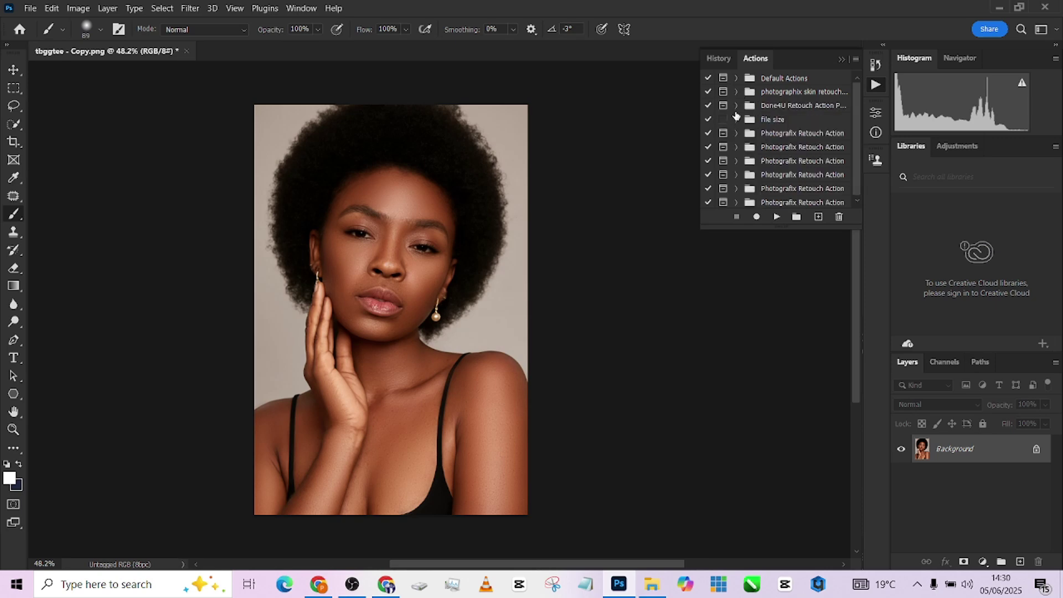
pyautogui.click(746, 119)
pyautogui.click(781, 121)
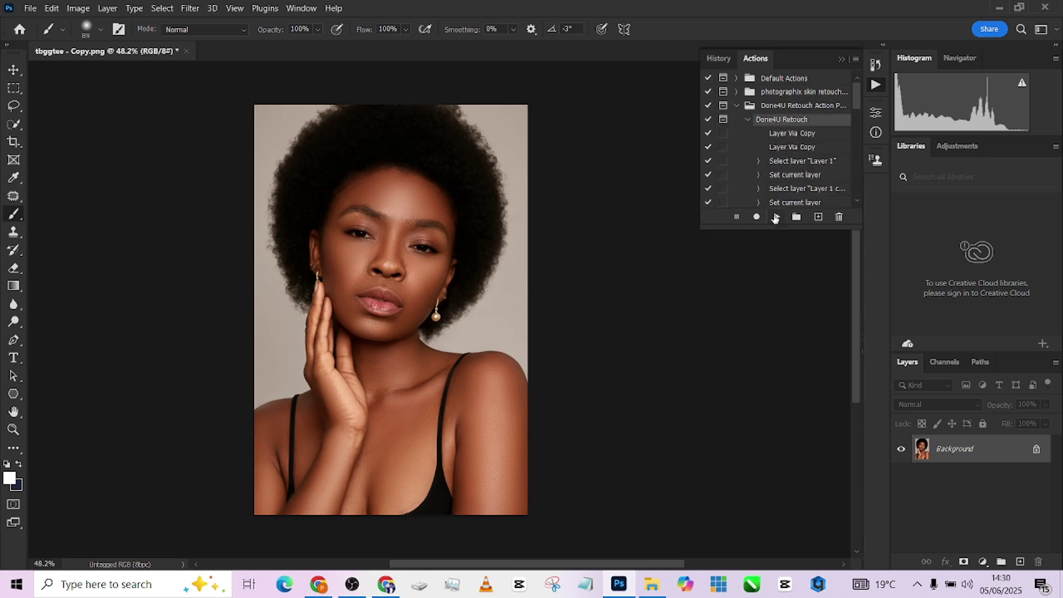
pyautogui.click(775, 217)
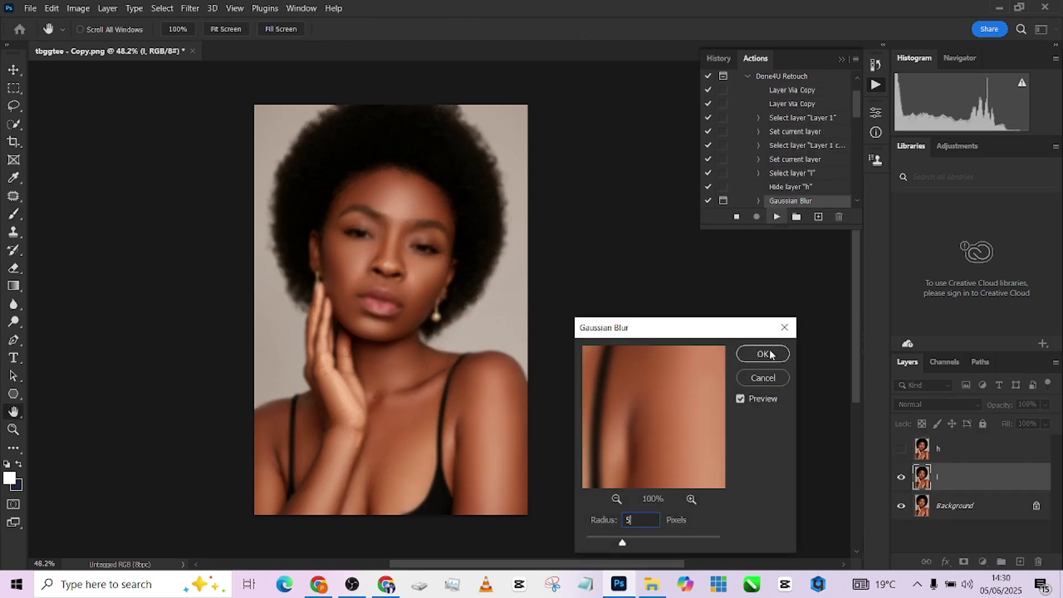
pyautogui.click(770, 354)
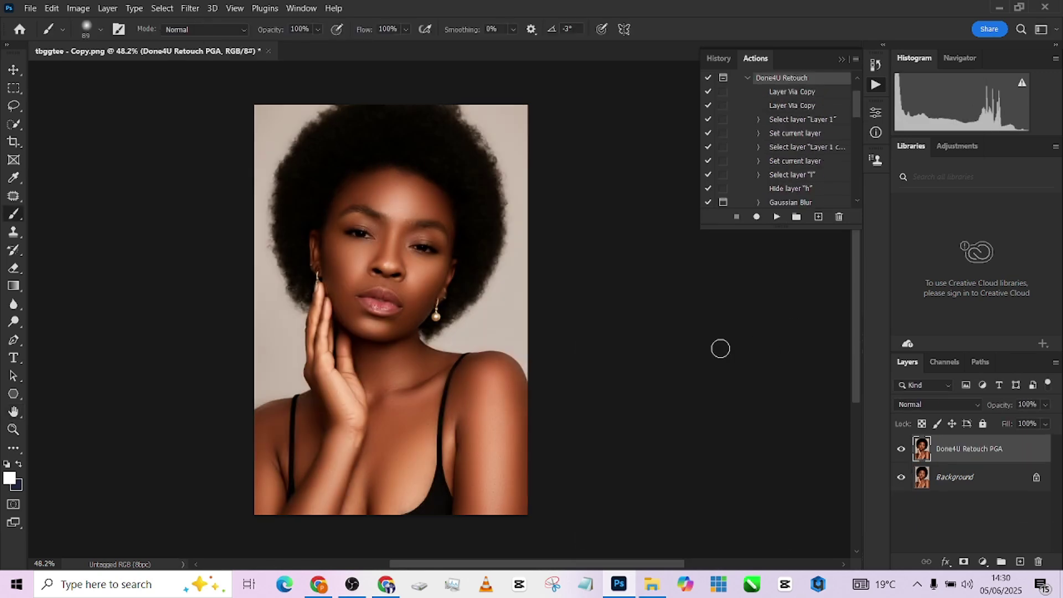
# Compare the retouch layer on and off and set its fill to 30%
pyautogui.scroll(2, 346, 218)
pyautogui.scroll(-1, 351, 236)
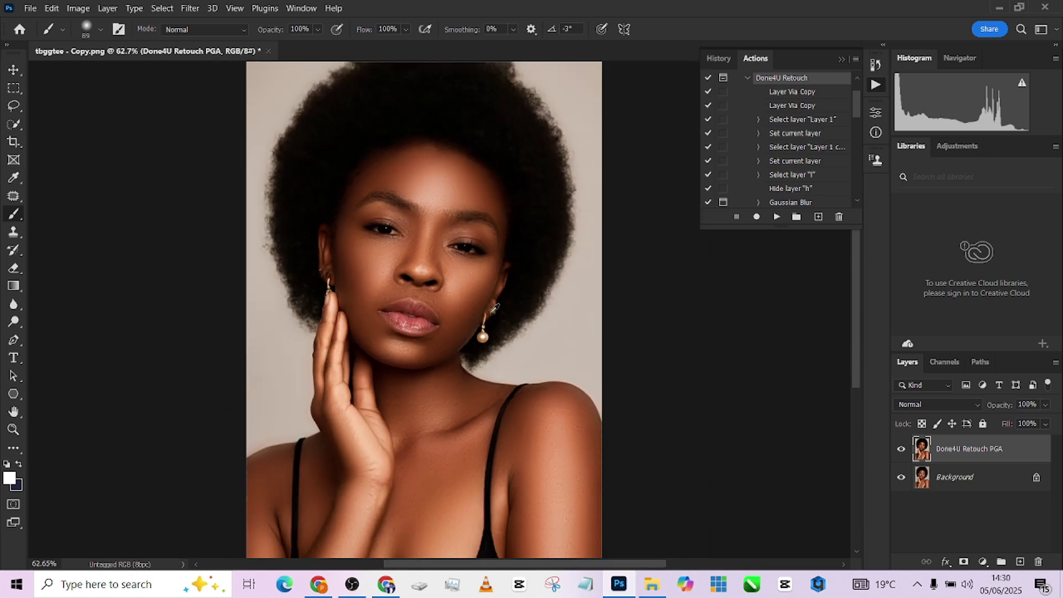
pyautogui.click(901, 449)
pyautogui.click(901, 449)
pyautogui.click(1045, 424)
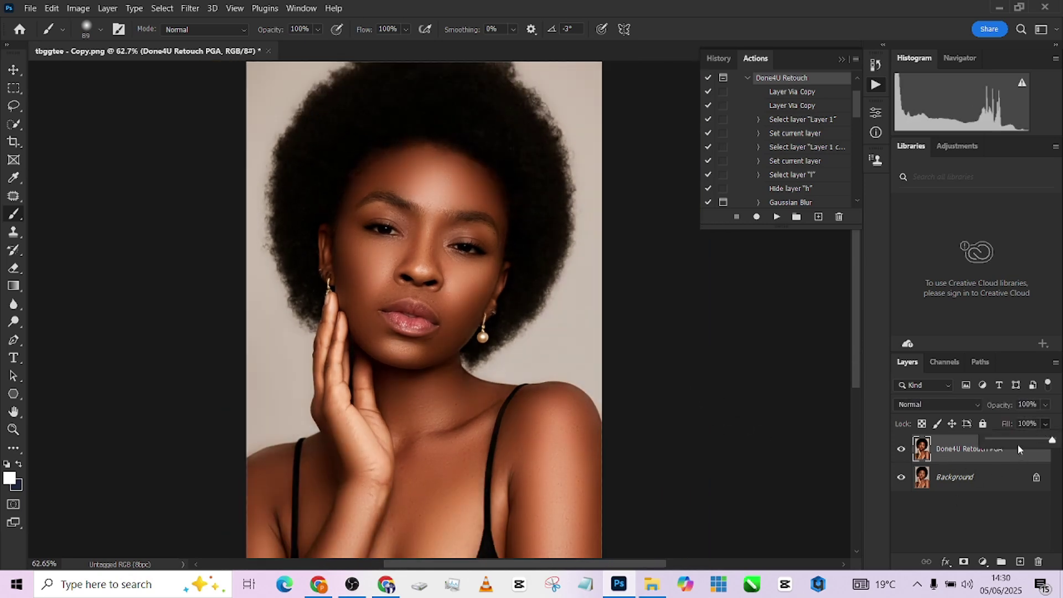
pyautogui.moveTo(1013, 441); pyautogui.dragTo(1007, 441)
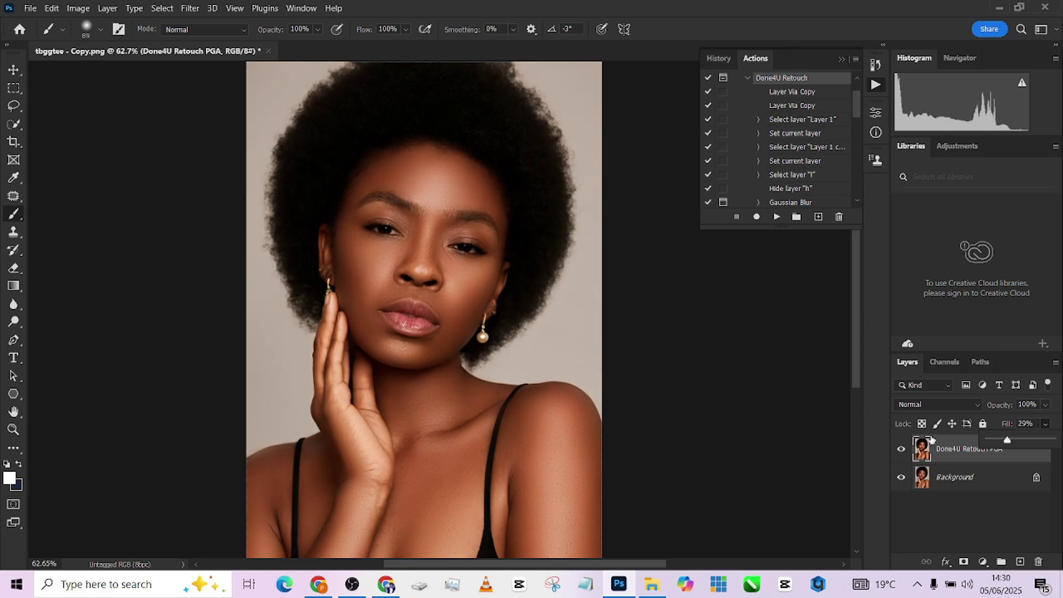
pyautogui.click(1034, 422)
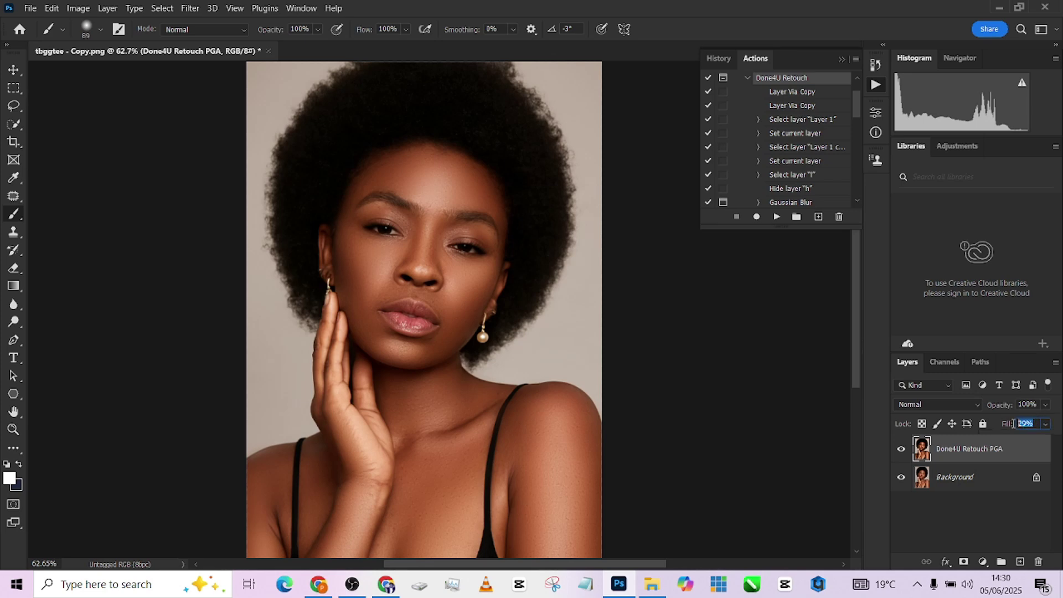
pyautogui.write('30')
pyautogui.press('Return')
# Flatten the image into Background and show the History panel
pyautogui.scroll(-2, 316, 239)
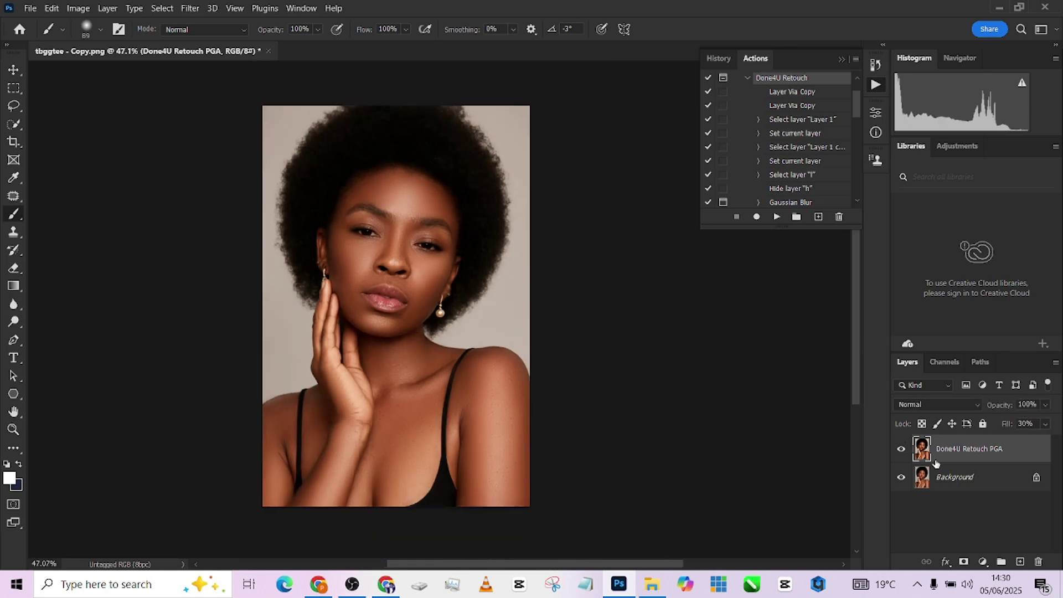
pyautogui.rightClick(964, 479)
pyautogui.click(985, 437)
pyautogui.click(719, 59)
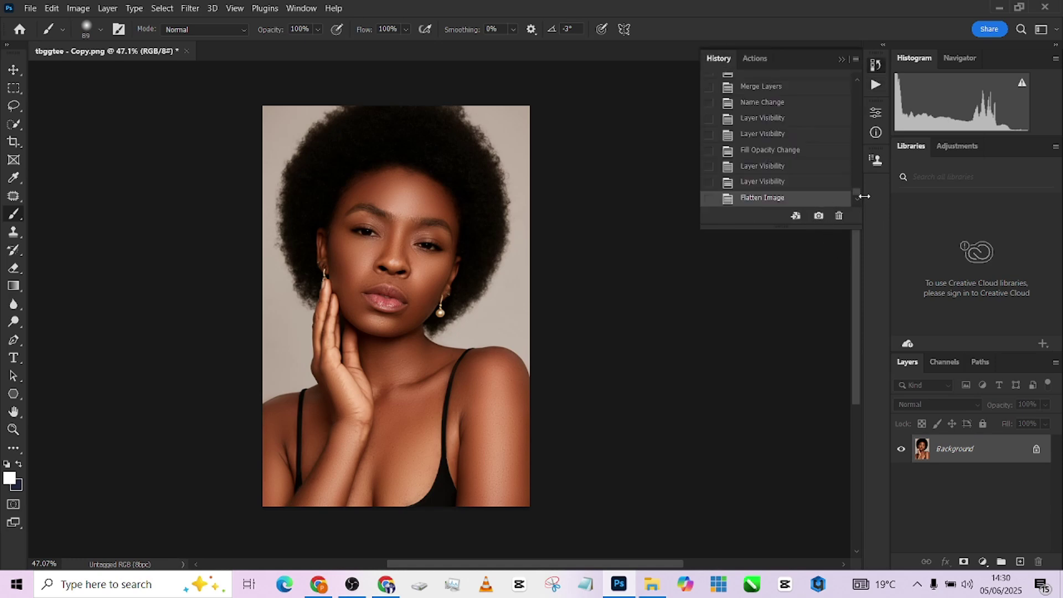
pyautogui.scroll(15, 855, 193)
pyautogui.click(813, 83)
pyautogui.scroll(2, 457, 227)
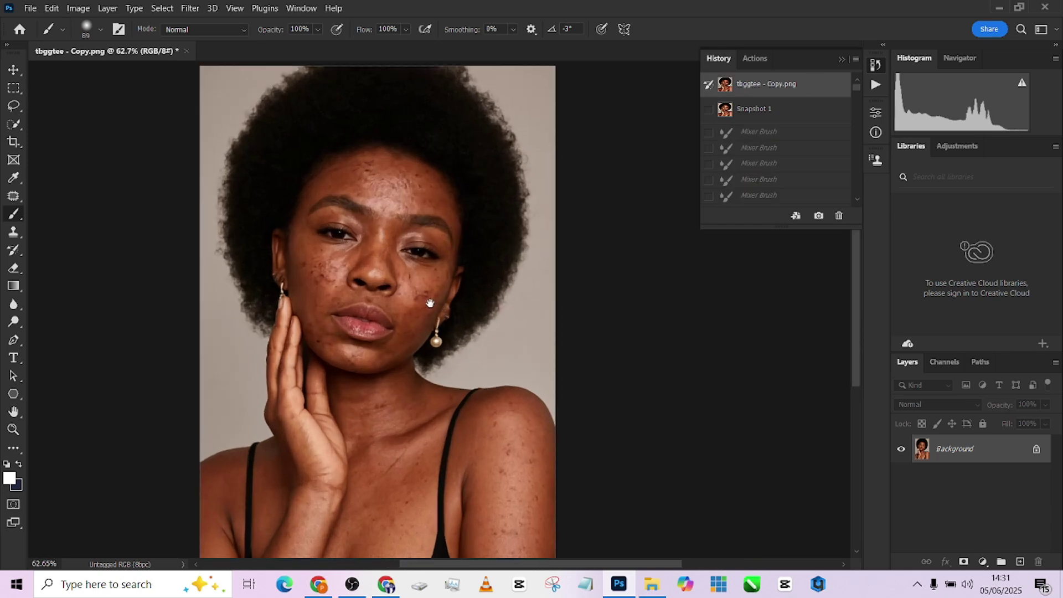
pyautogui.moveTo(436, 299); pyautogui.dragTo(460, 295)
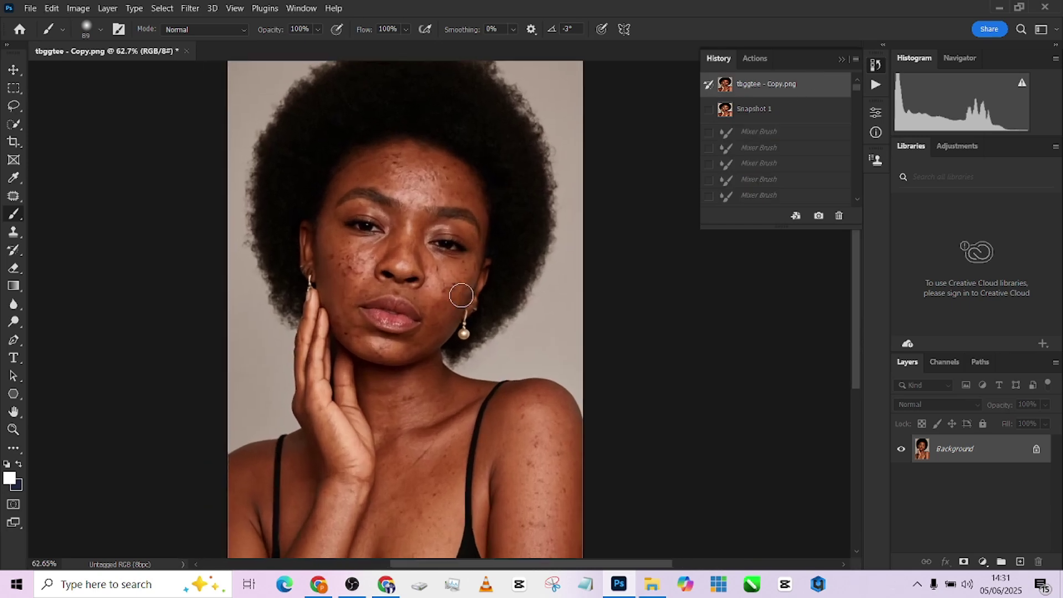
pyautogui.click(740, 113)
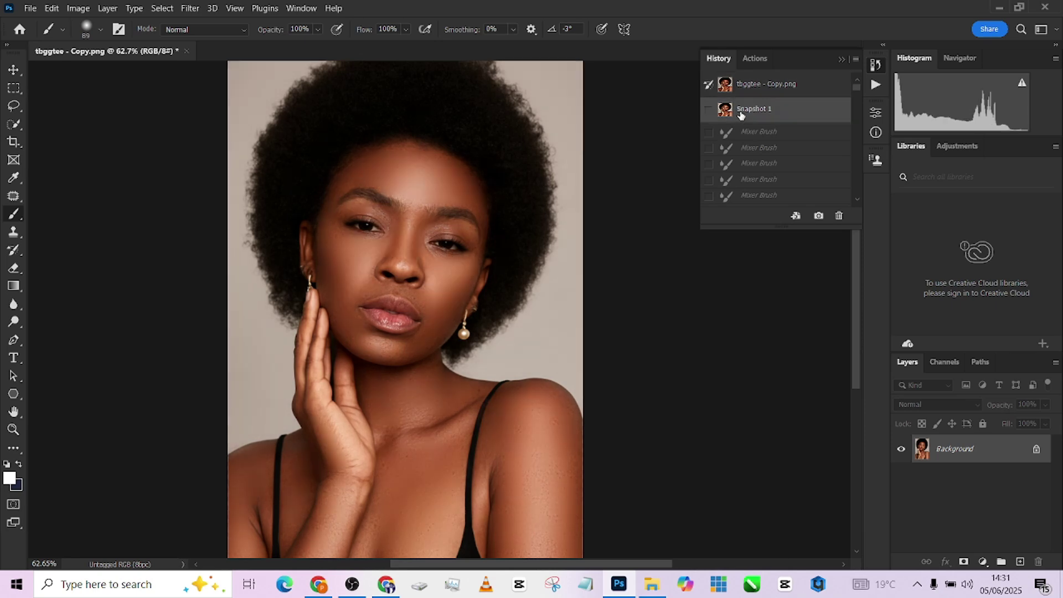